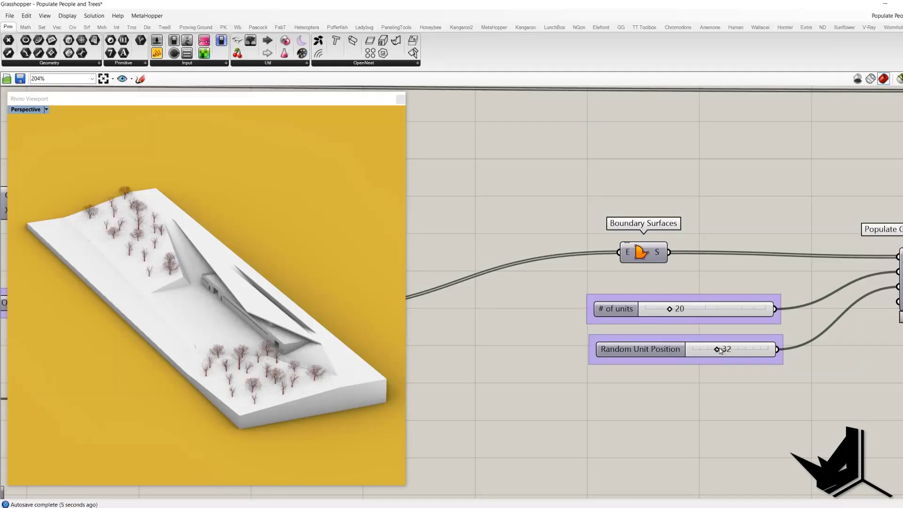
- Try different Edge Offset and Random Tree Distribution slider values to vary the tree placement on the terrain
scroll(724, 329, down, 4)
scroll(602, 286, up, 4)
scroll(603, 286, up, 2)
drag(604, 286, 616, 287)
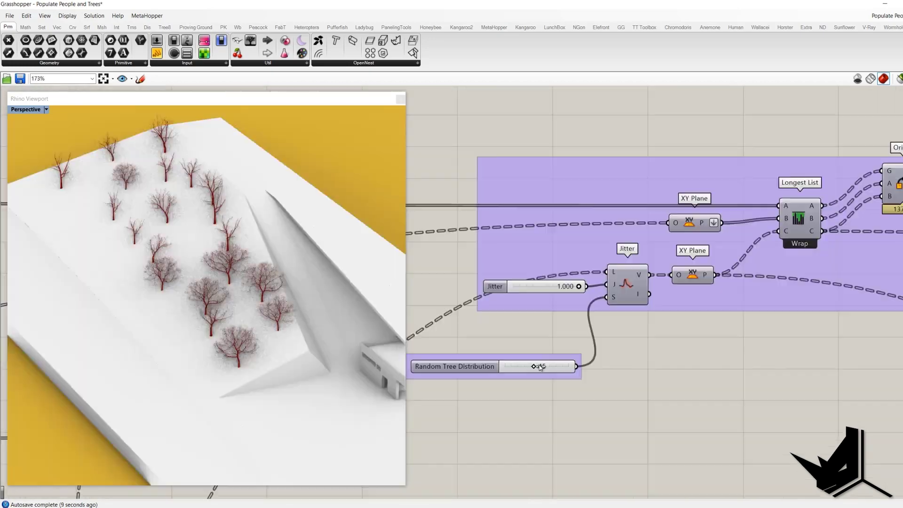
drag(517, 365, 525, 366)
scroll(594, 267, down, 5)
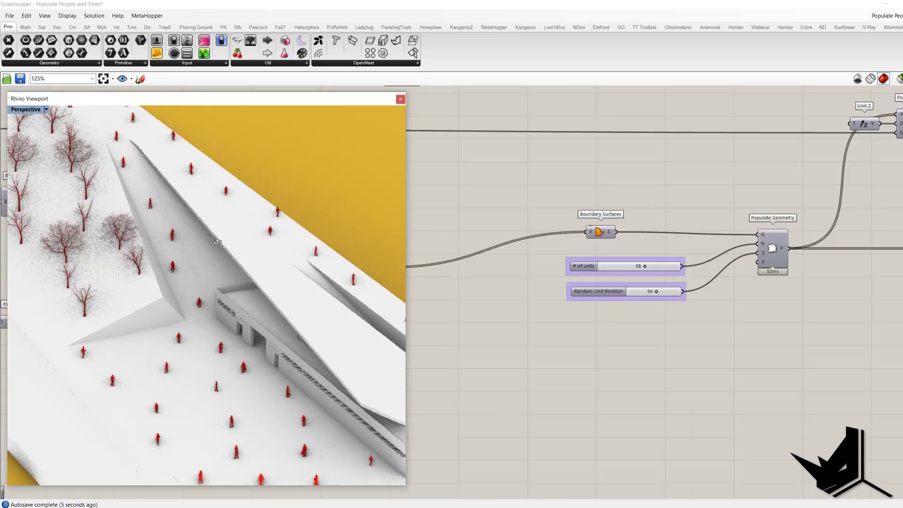
- Try other slider values for the number of units, edge offset, tree distribution and random unit position
drag(644, 267, 633, 267)
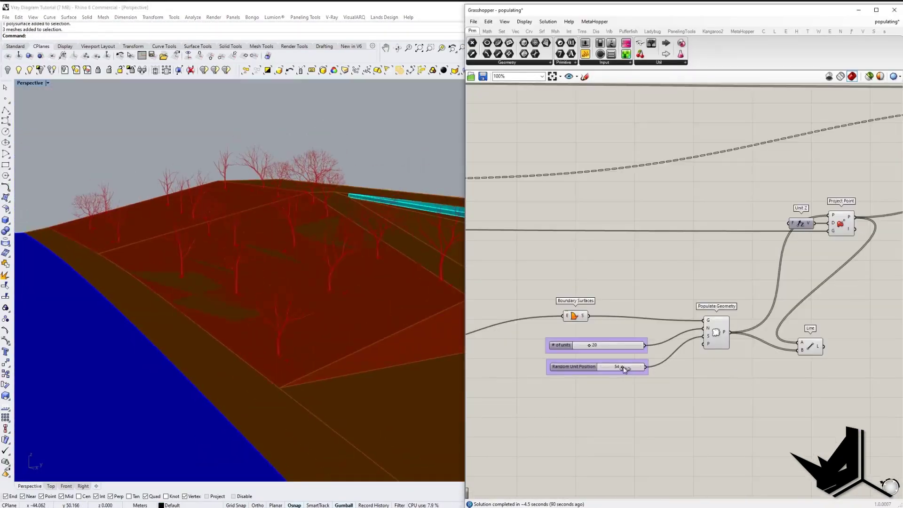
drag(588, 347, 592, 348)
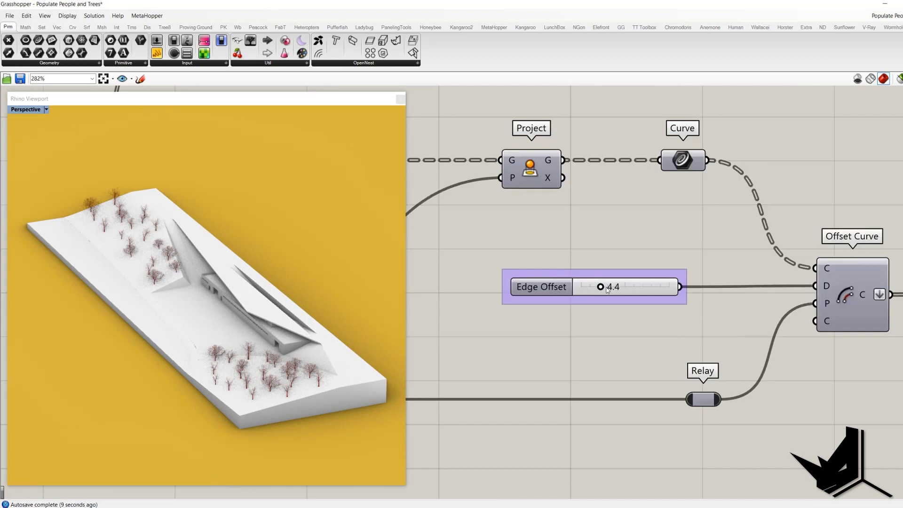
drag(615, 289, 607, 289)
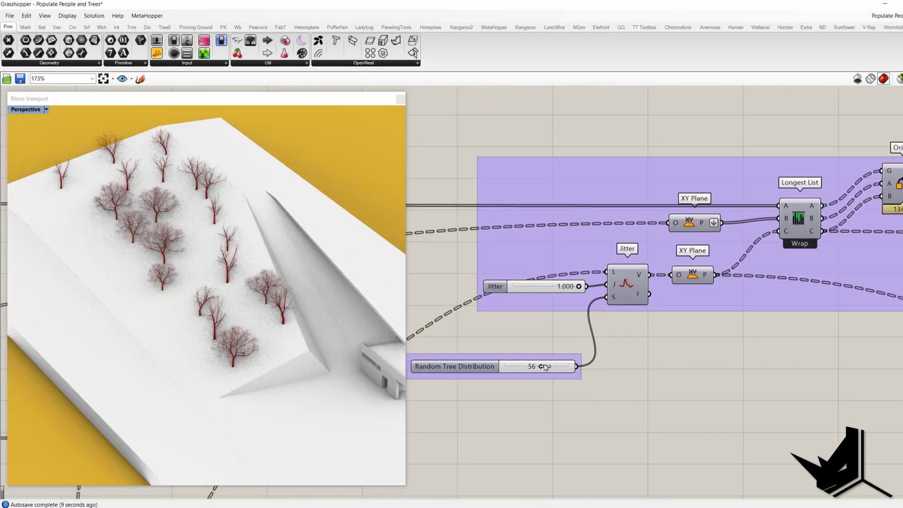
drag(545, 366, 541, 367)
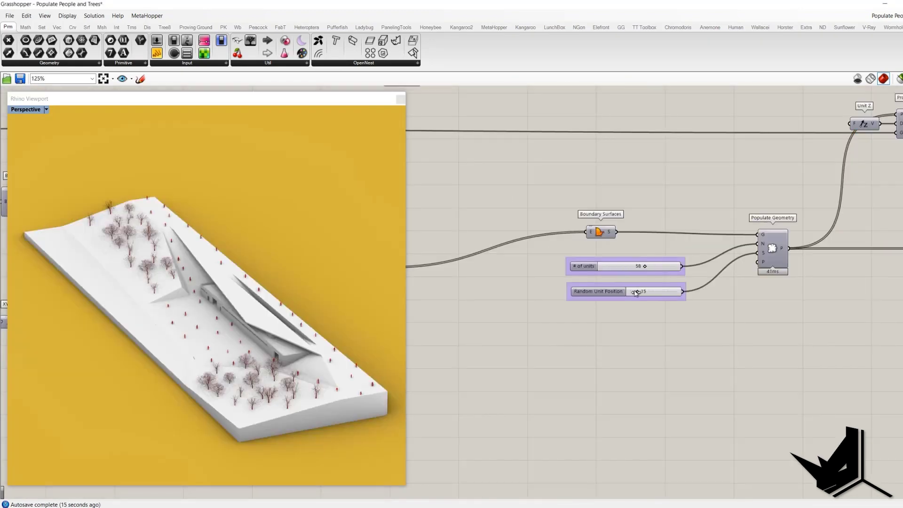
drag(635, 293, 652, 292)
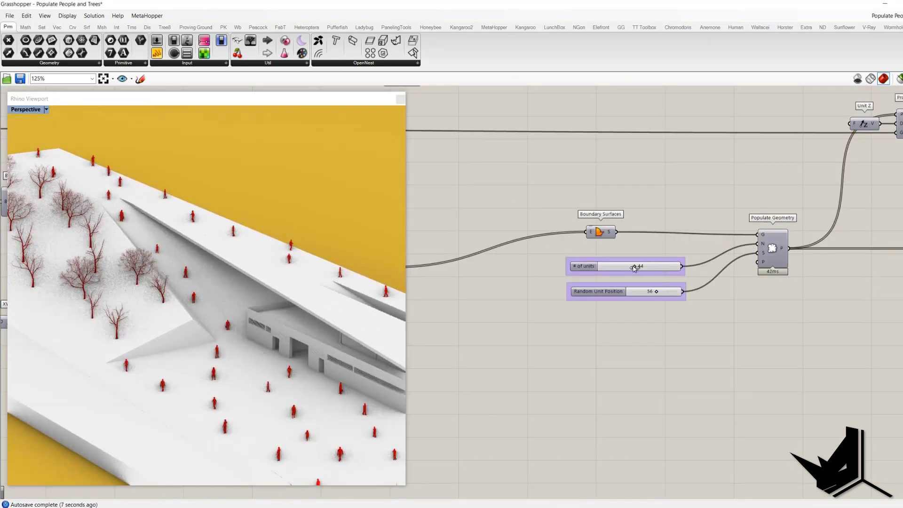
drag(658, 292, 666, 292)
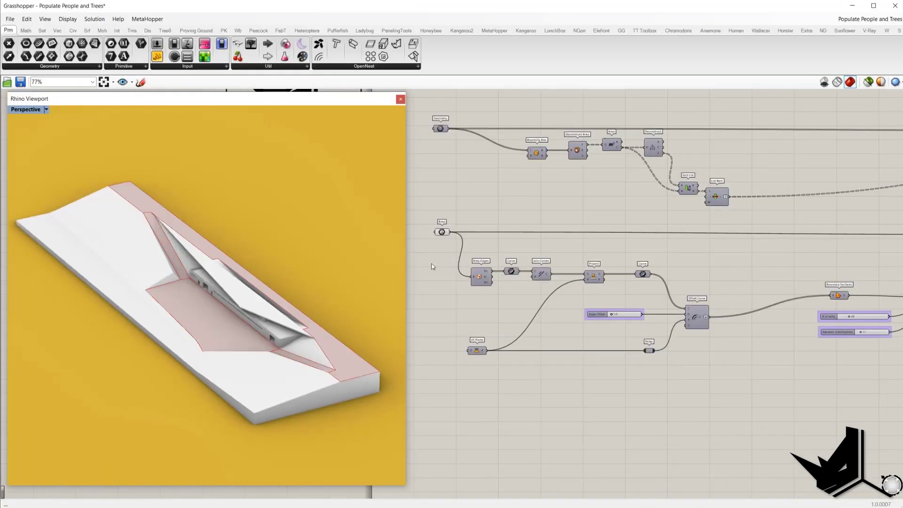
- Set the ground surface around the building as the single Brep of the Brep parameter
click(441, 232)
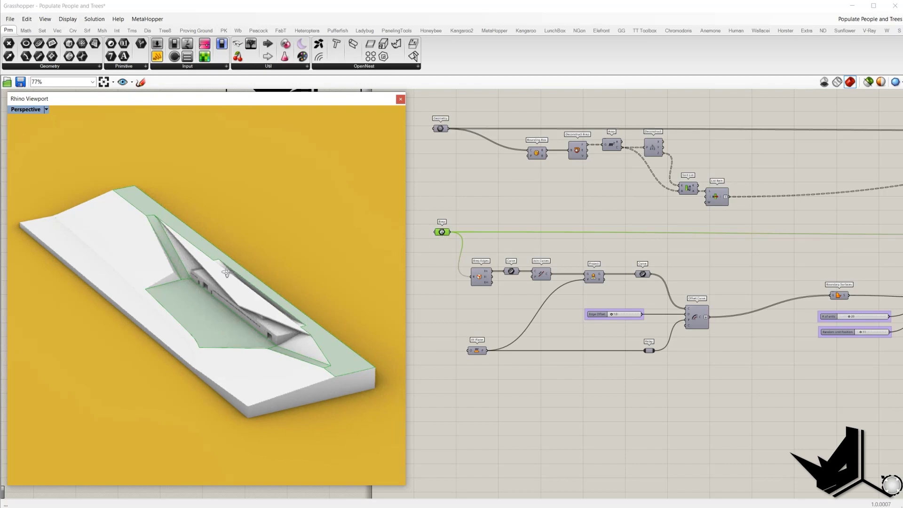
right_drag(227, 271, 223, 275)
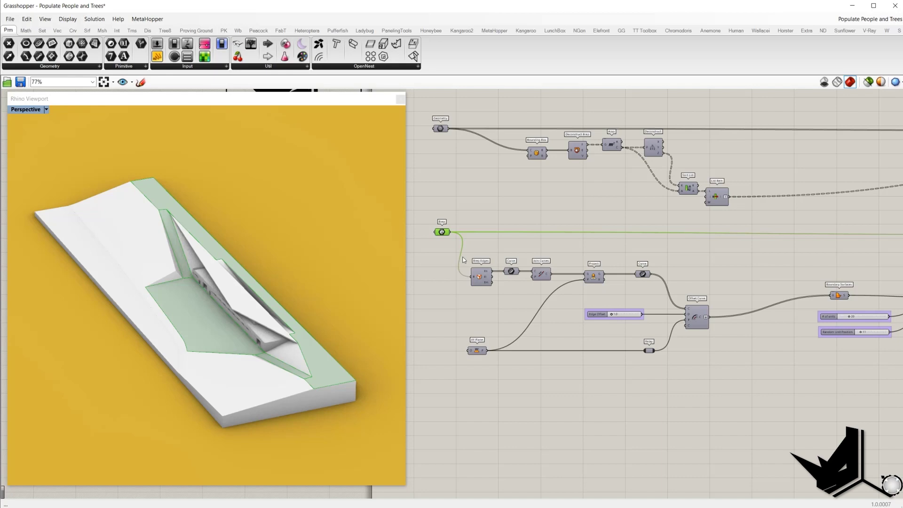
right_click(444, 231)
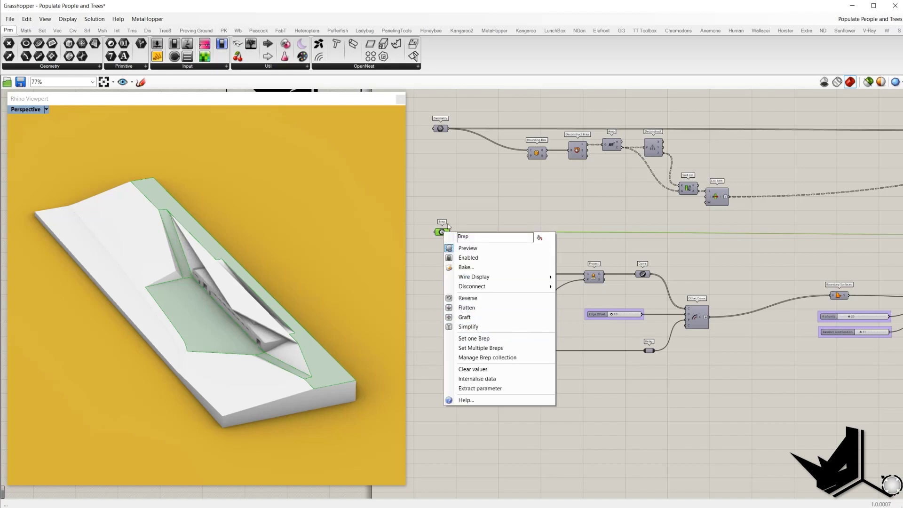
click(457, 223)
scroll(457, 234, up, 2)
right_click(445, 232)
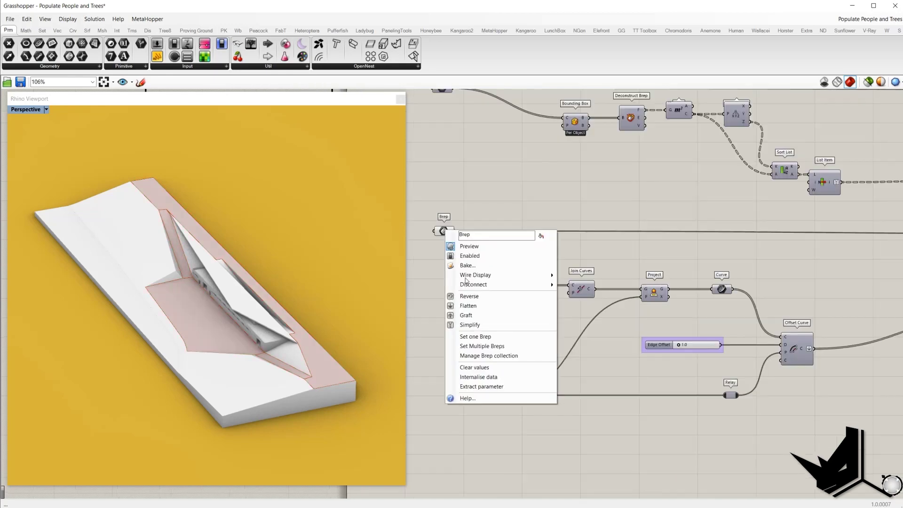
click(484, 337)
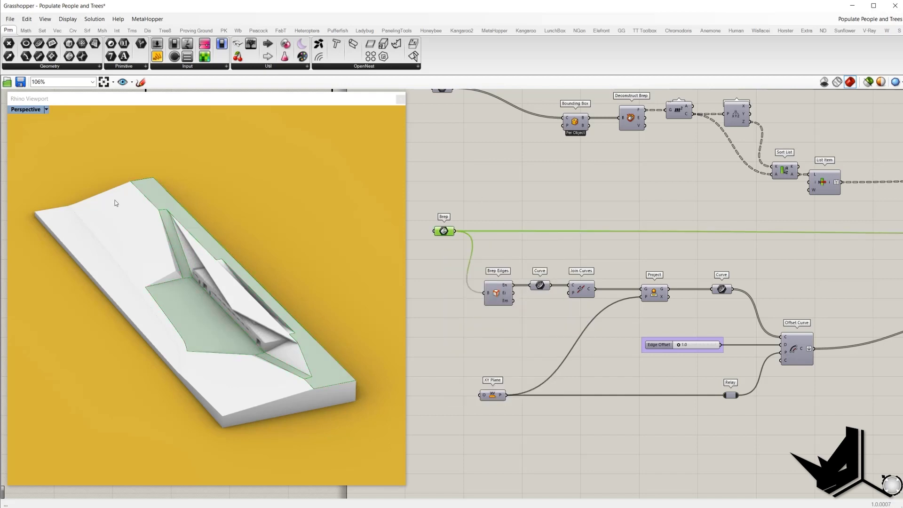
- Enable the viewport preview of the Curve parameter that follows Brep Edges
click(536, 286)
middle_click(528, 261)
click(541, 264)
right_drag(257, 263, 209, 237)
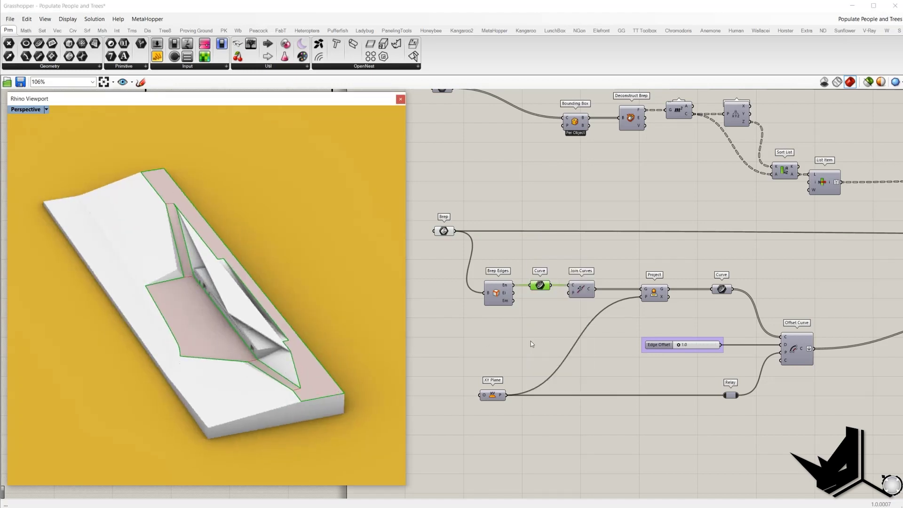
- Add a panel above the Project component and wire the Join Curves output into it
right_drag(531, 344, 503, 339)
mouse_move(516, 286)
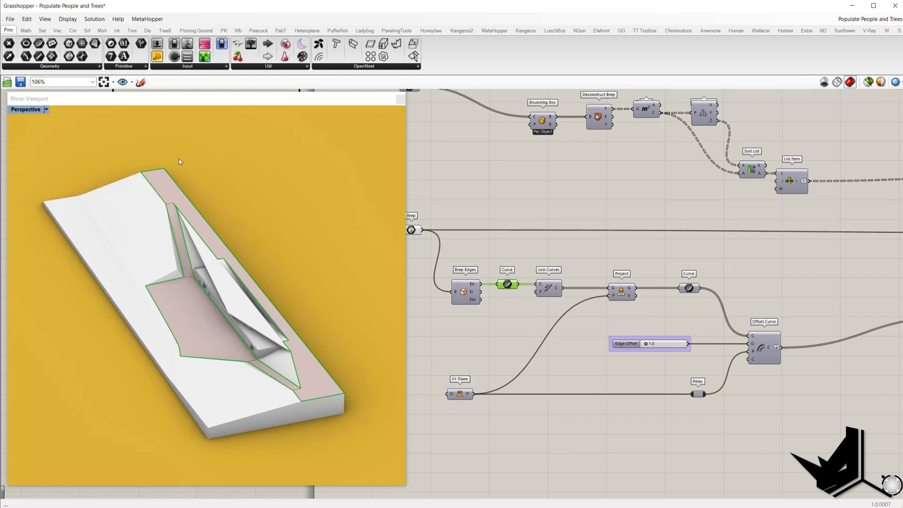
click(158, 58)
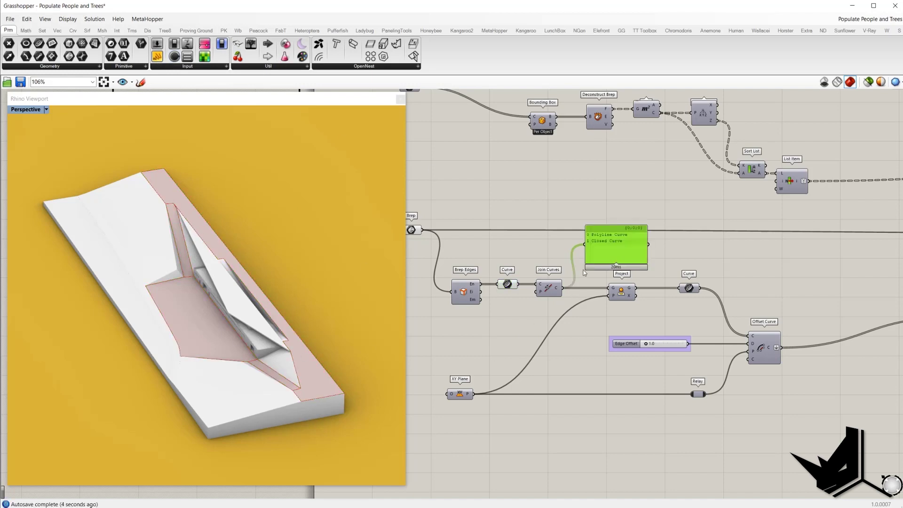
scroll(607, 234, up, 2)
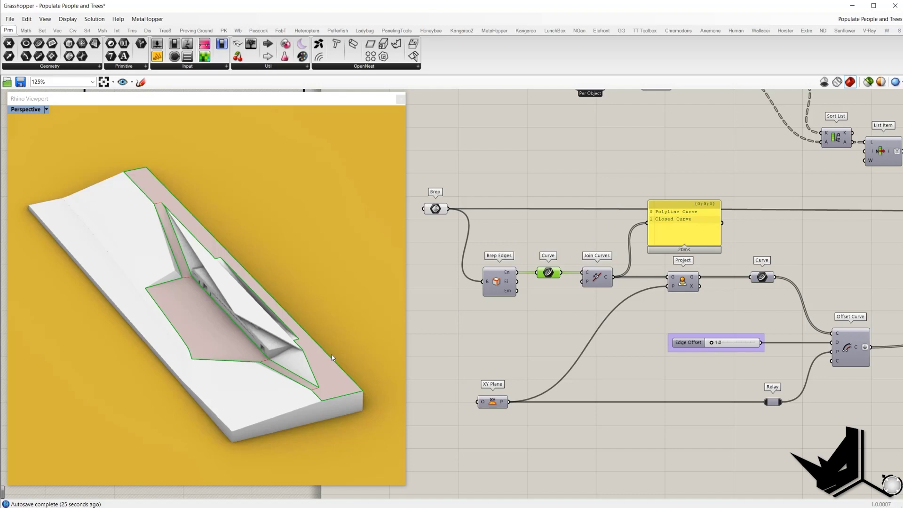
- Enable the preview of the Project component that flattens the joined curves onto the XY Plane
click(494, 400)
right_drag(492, 401, 475, 377)
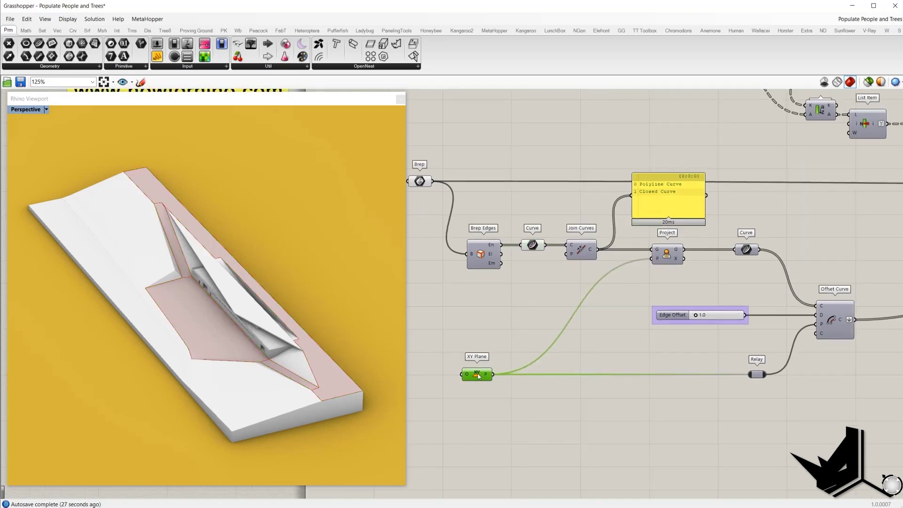
drag(452, 347, 621, 397)
right_drag(667, 254, 618, 260)
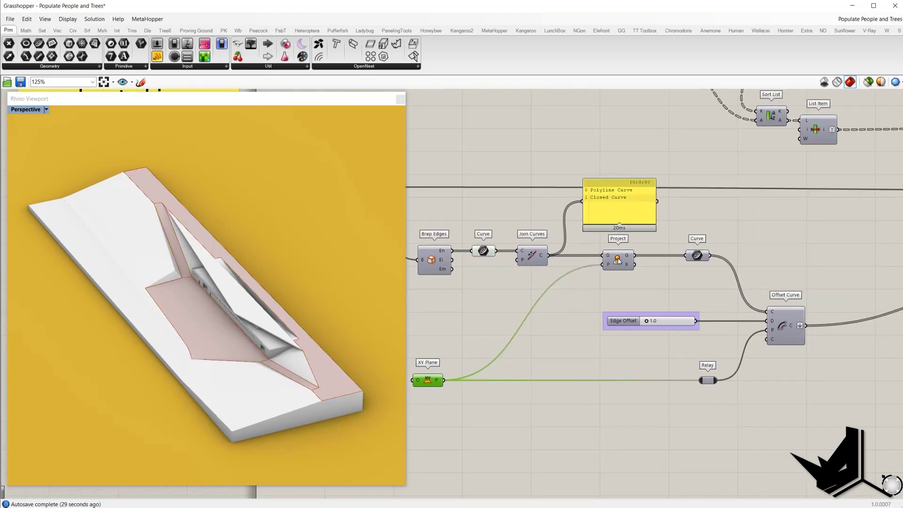
drag(605, 243, 660, 277)
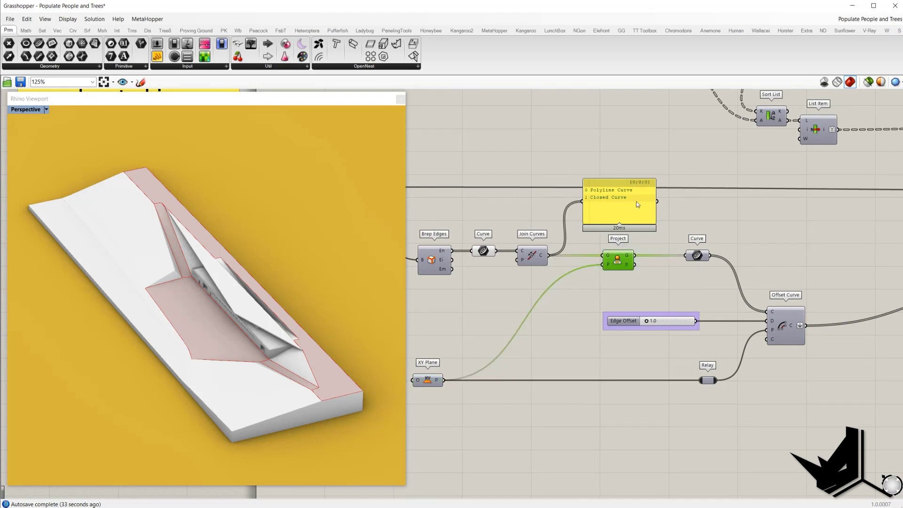
middle_click(699, 216)
click(720, 222)
right_drag(348, 292, 390, 276)
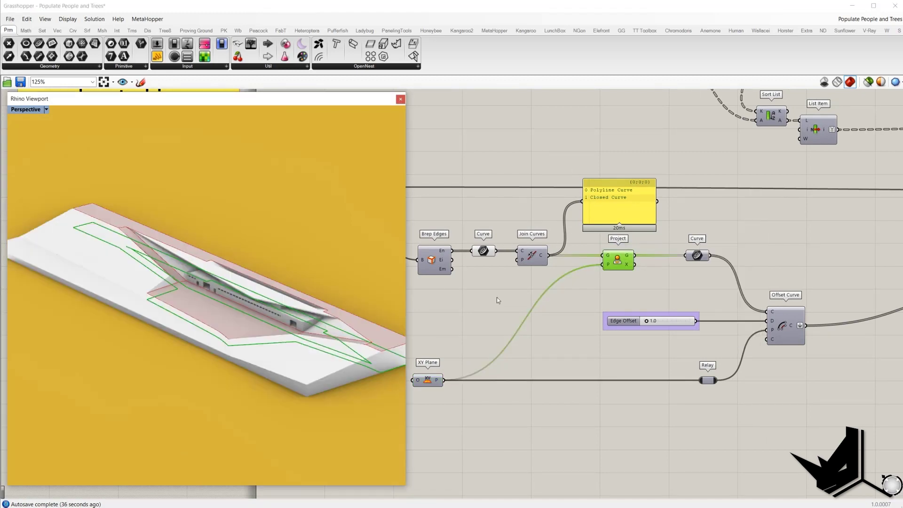
- Disable the viewport previews of the edge Curve parameter and the Brep parameter
drag(496, 295, 460, 193)
middle_click(460, 193)
click(490, 206)
right_drag(414, 296, 534, 294)
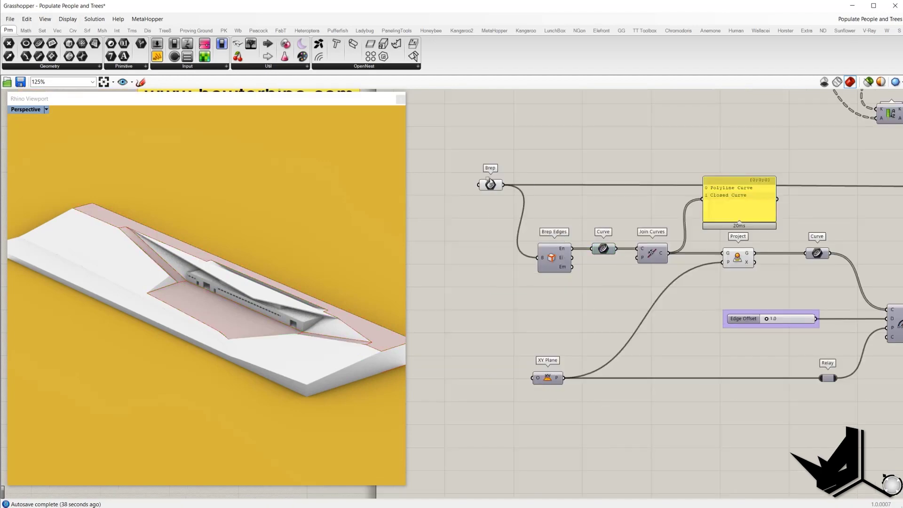
drag(533, 293, 486, 172)
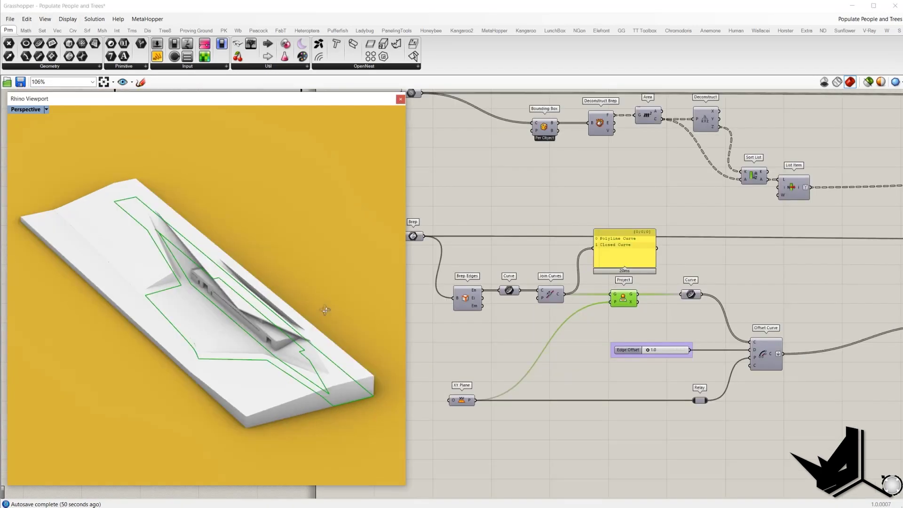
- Hide the terrain and building geometry in the Rhino viewport, leaving only the projected outline
right_drag(323, 256, 305, 321)
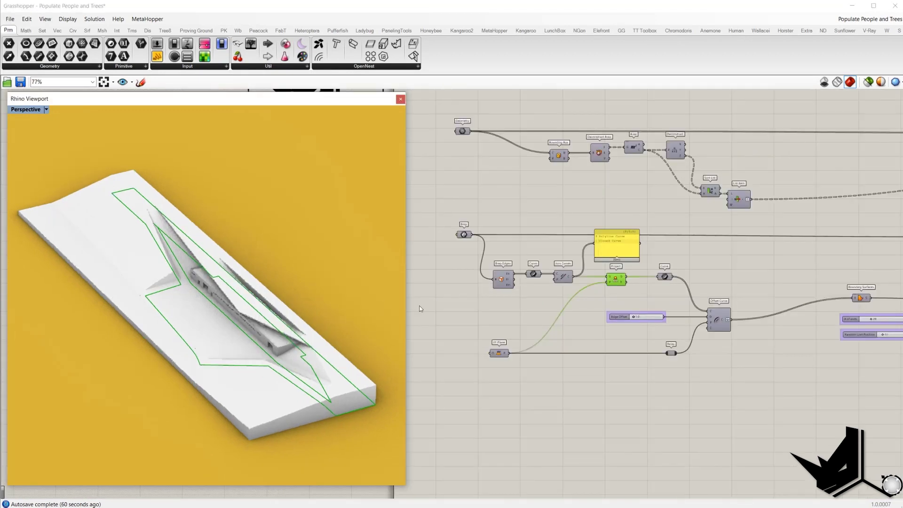
click(617, 294)
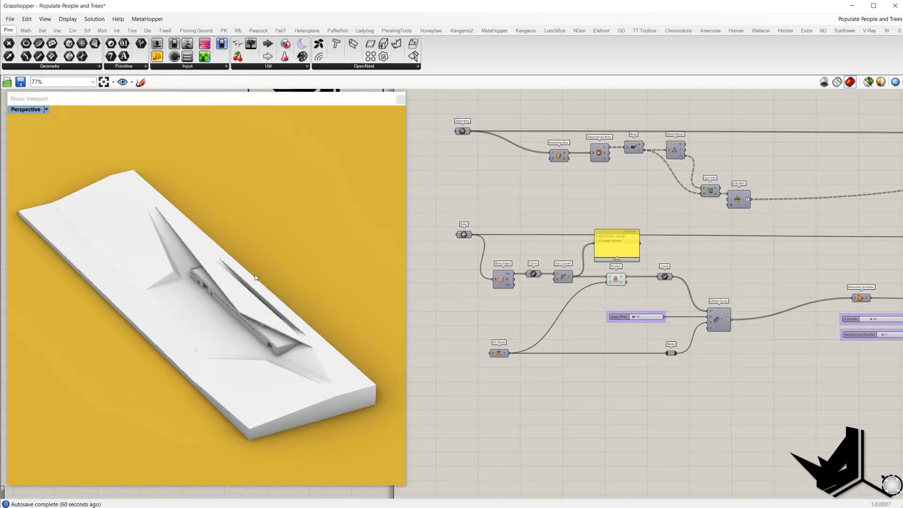
drag(340, 243, 108, 413)
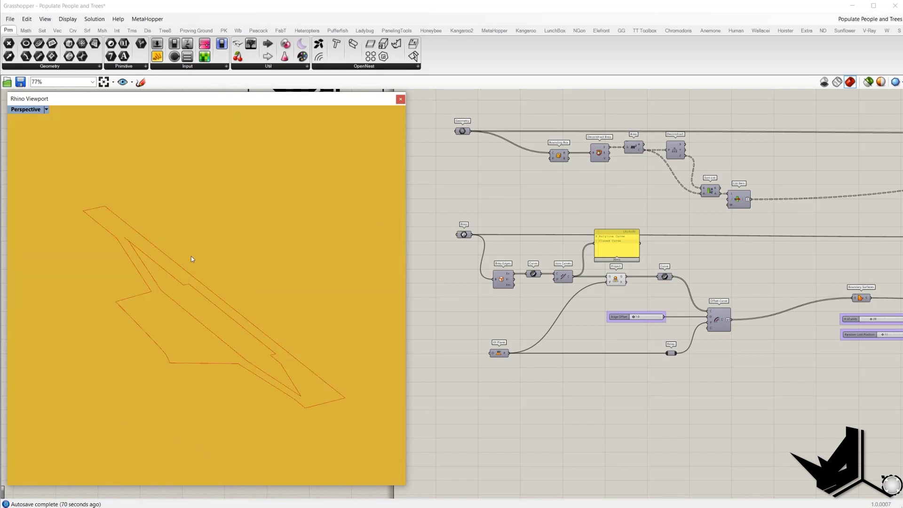
right_drag(191, 260, 321, 314)
- Examine how the Offset Curve output sits relative to the projected outline around its edges and corners
scroll(719, 301, up, 2)
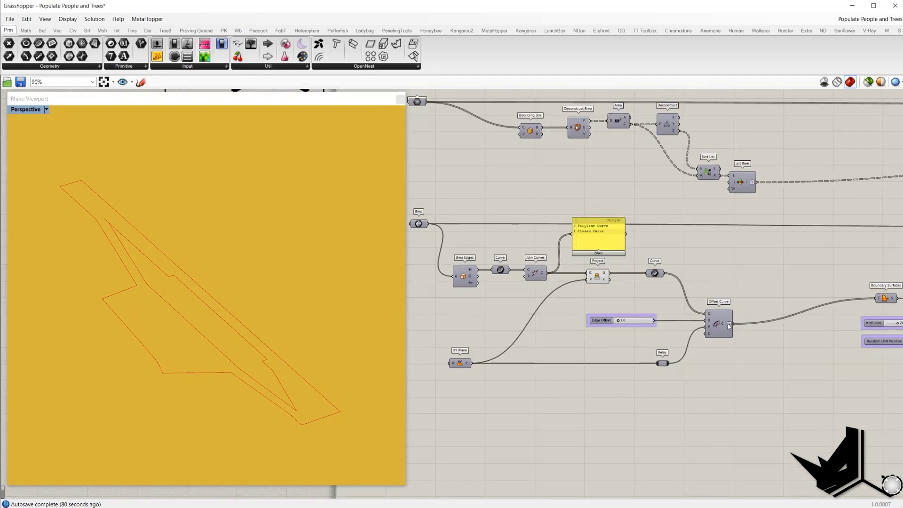
click(718, 324)
right_drag(188, 248, 150, 248)
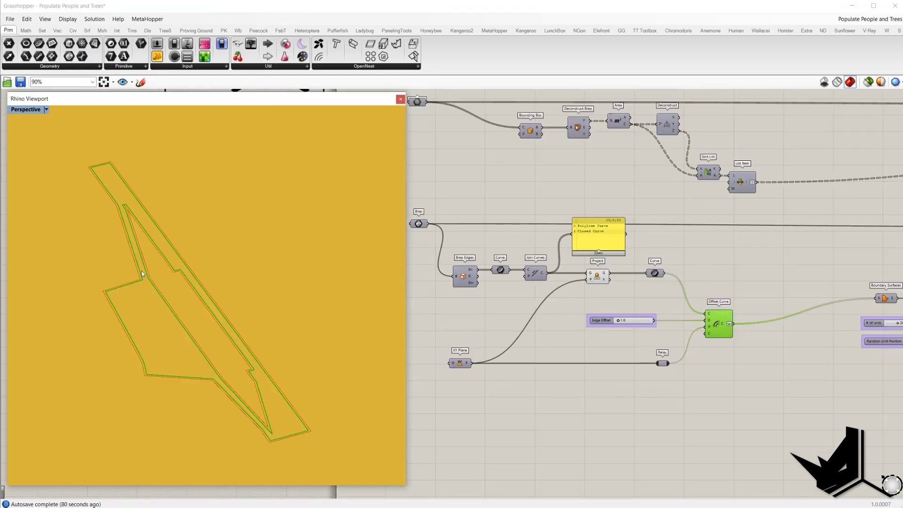
scroll(119, 307, up, 6)
scroll(120, 311, down, 6)
right_drag(139, 320, 135, 317)
scroll(132, 311, up, 1)
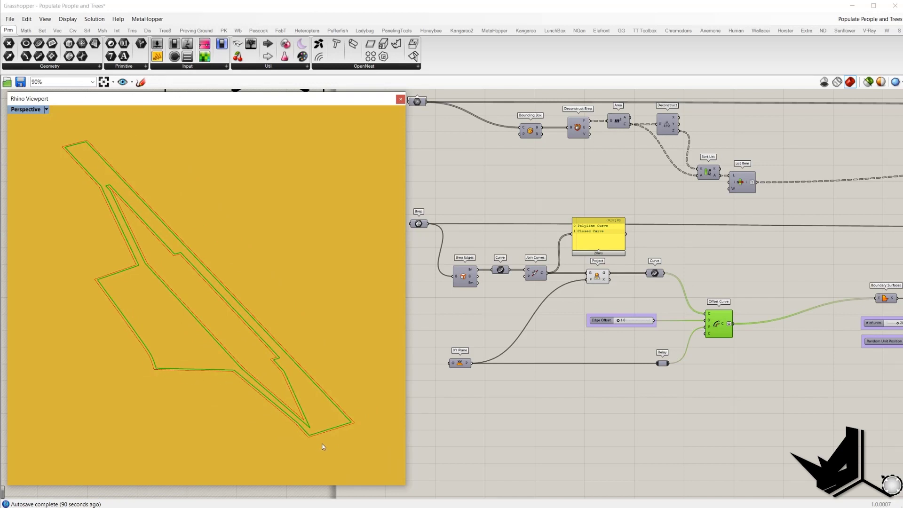
scroll(323, 447, up, 3)
shift+right_drag(284, 367, 298, 383)
scroll(298, 383, down, 3)
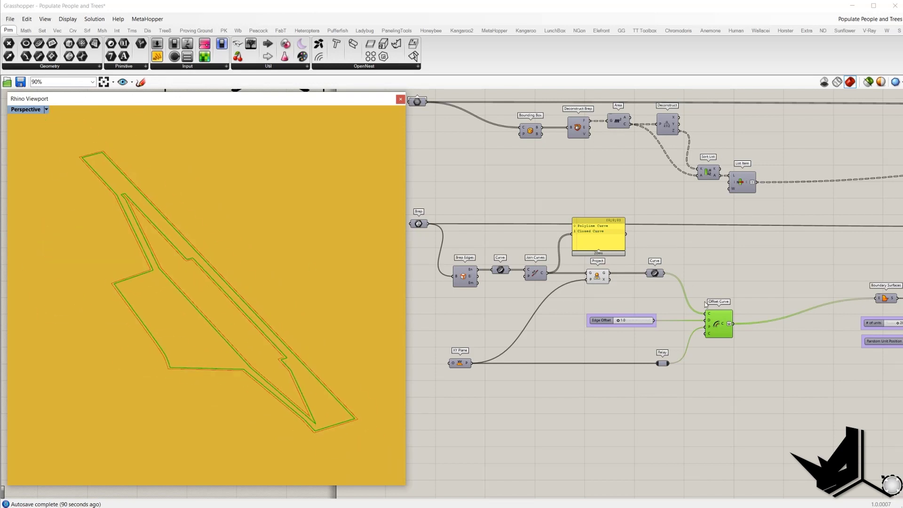
- Mark the gap between the projected outline and its offset on a temporary screen capture
scroll(253, 308, up, 3)
key(Print)
drag(36, 129, 878, 484)
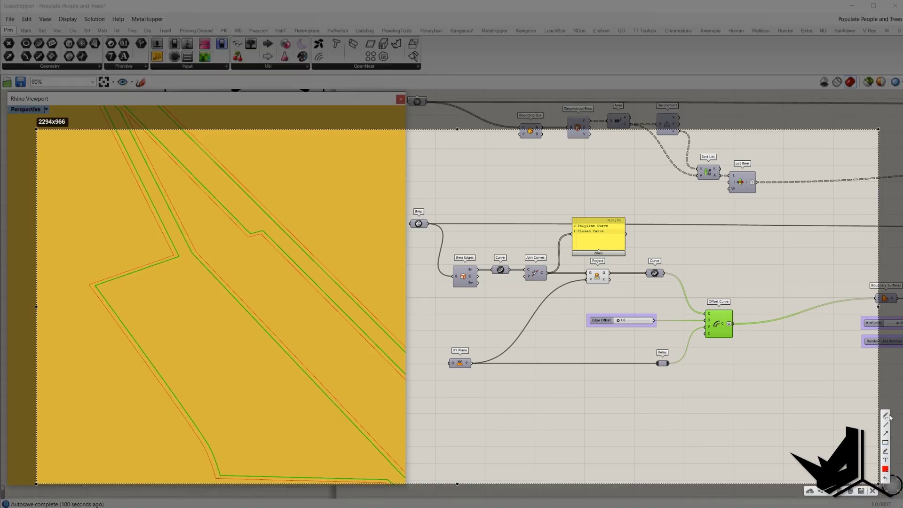
drag(132, 336, 111, 327)
drag(111, 319, 120, 326)
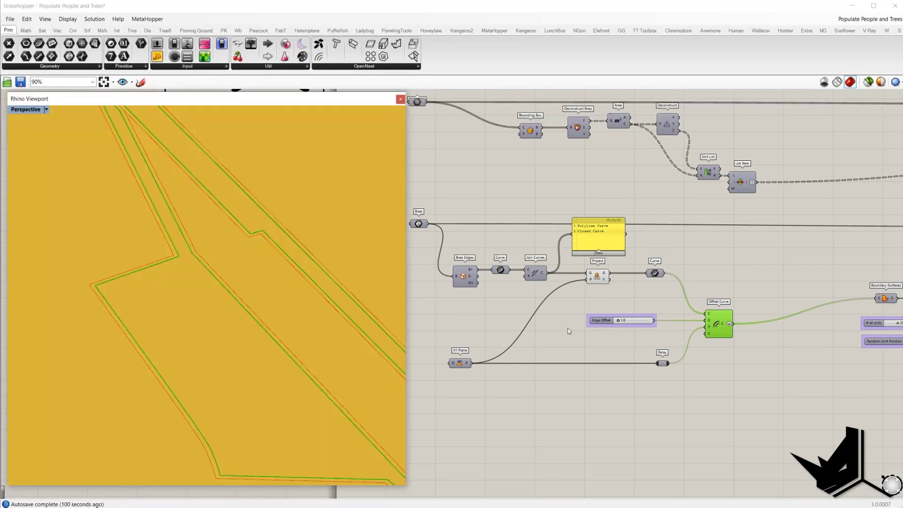
- Try a larger Edge Offset on the slider and set it back to 1.0
drag(619, 321, 624, 323)
double_click(633, 321)
text(1)
click(638, 321)
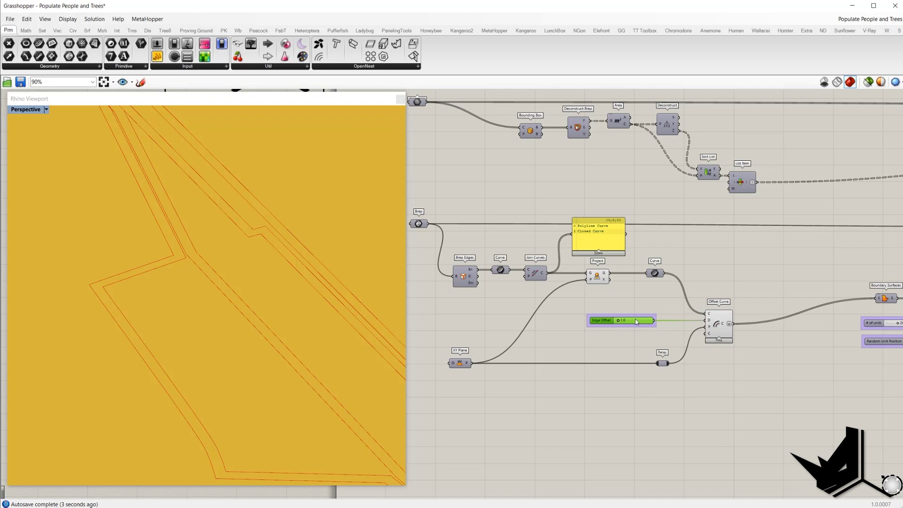
scroll(57, 301, down, 4)
right_drag(142, 306, 206, 322)
scroll(188, 317, down, 5)
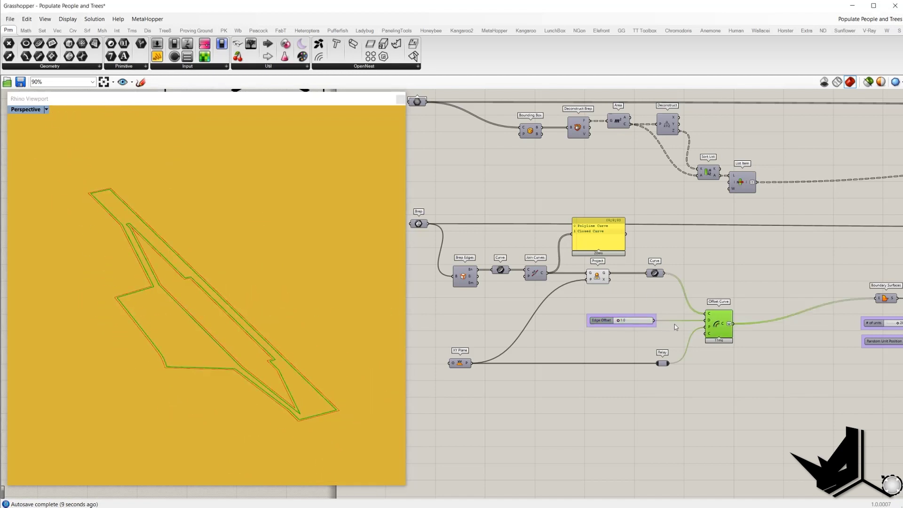
right_drag(676, 327, 590, 322)
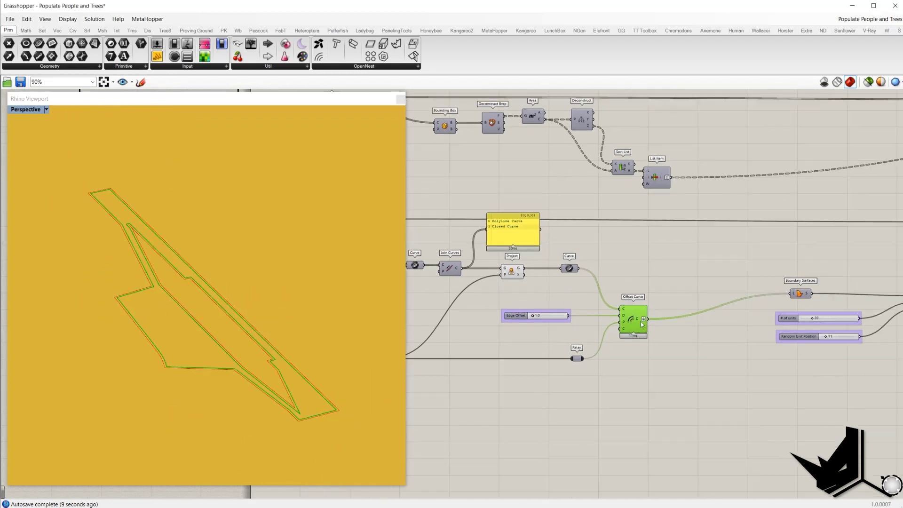
- Examine the flat surface built by Boundary Surfaces from the offset outline and the Count input of Populate Geometry
click(803, 294)
right_drag(732, 265, 509, 266)
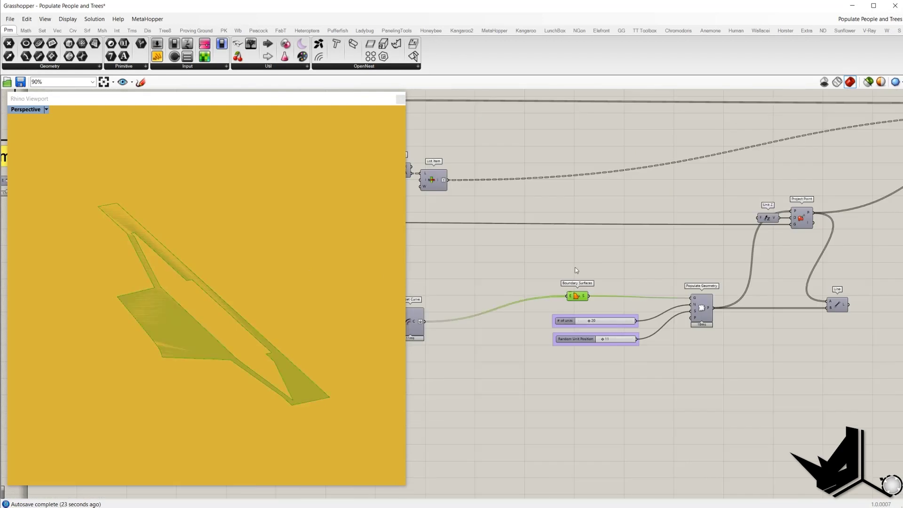
right_drag(329, 275, 283, 281)
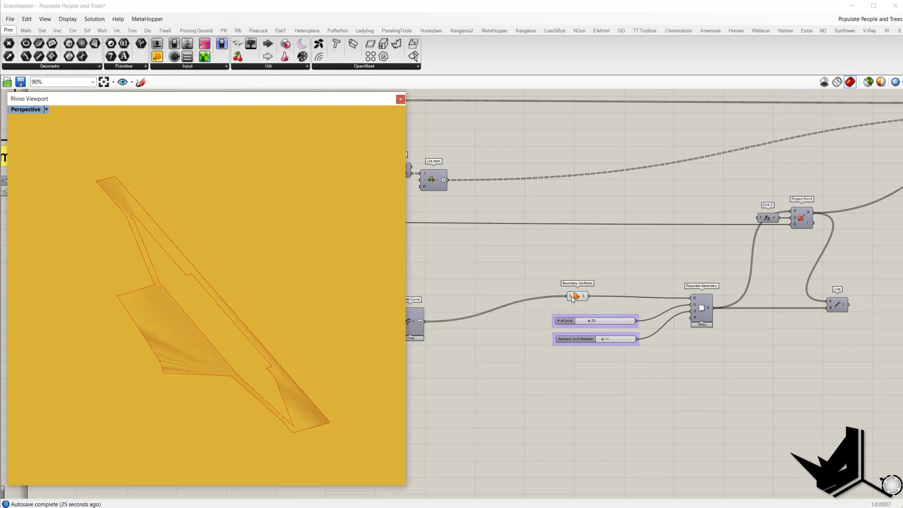
drag(576, 297, 566, 297)
click(625, 278)
scroll(669, 289, up, 1)
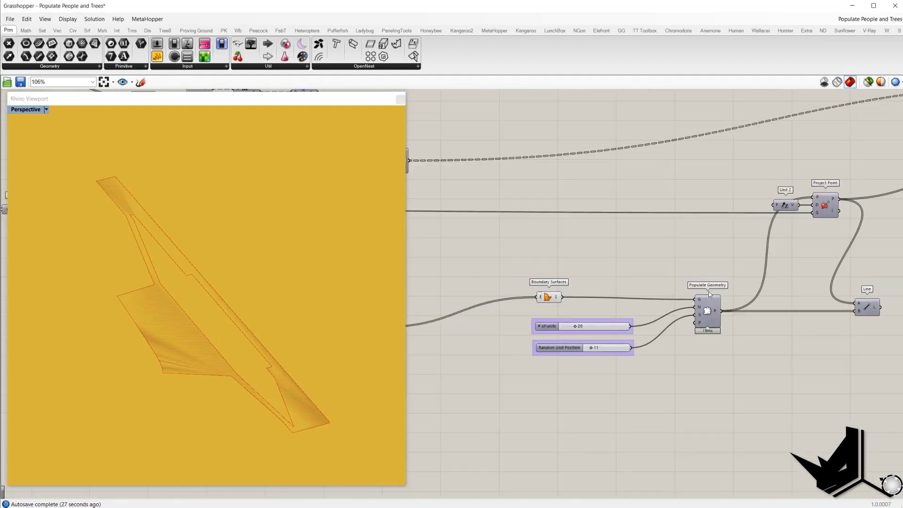
drag(725, 318, 736, 337)
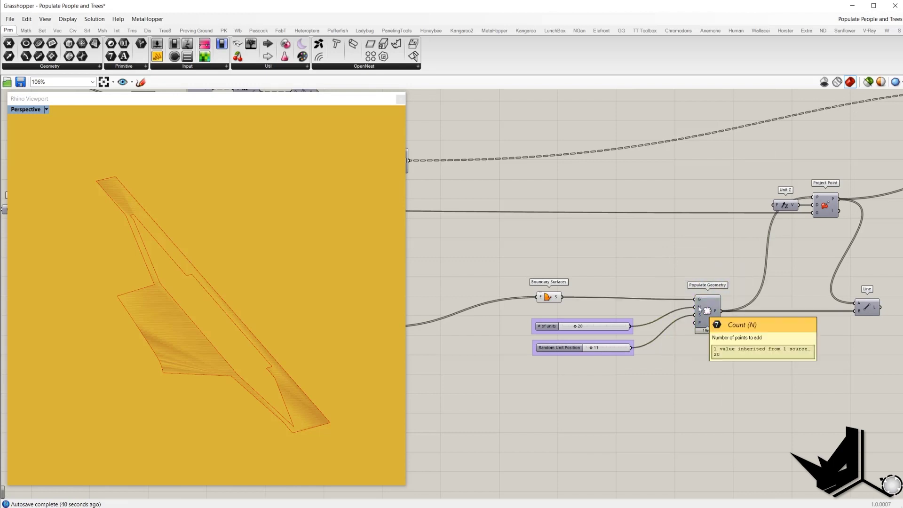
mouse_move(700, 309)
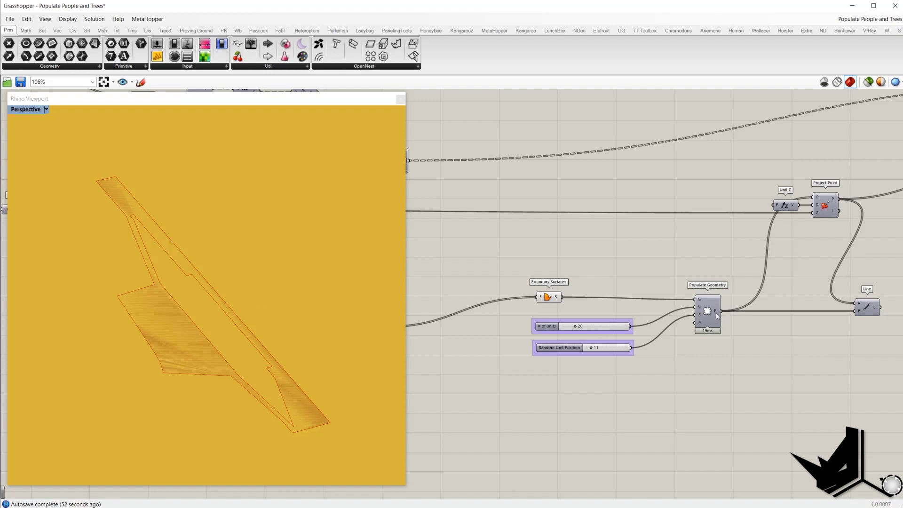
- Turn on the preview of Populate Geometry so its points display on the flat boundary surface
click(716, 314)
middle_click(672, 263)
click(673, 263)
click(664, 266)
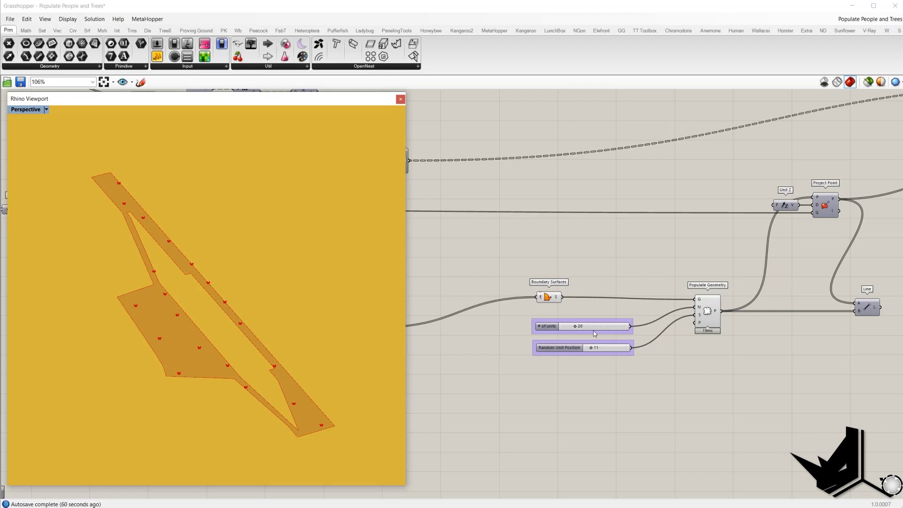
- Set the Random Unit Position slider to 41 and highlight the Populate Geometry points in the viewport
drag(592, 351, 606, 350)
click(710, 308)
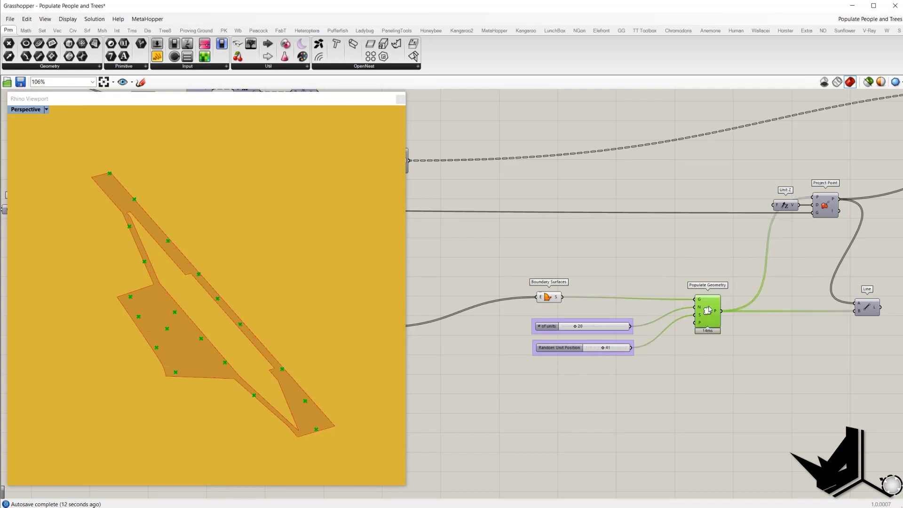
right_drag(653, 268, 669, 265)
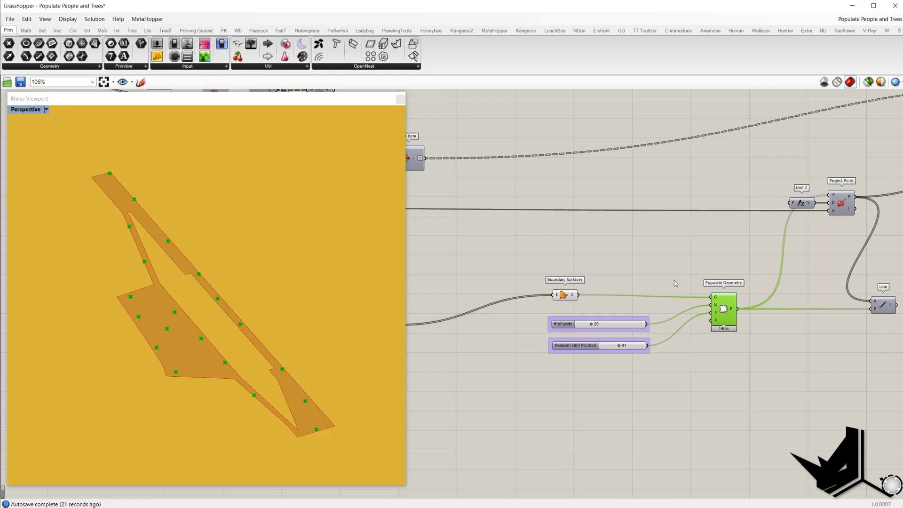
- Turn on the preview of the source Brep parameter to display the ground surface above the flat populated points
scroll(649, 258, down, 3)
right_drag(649, 259, 854, 275)
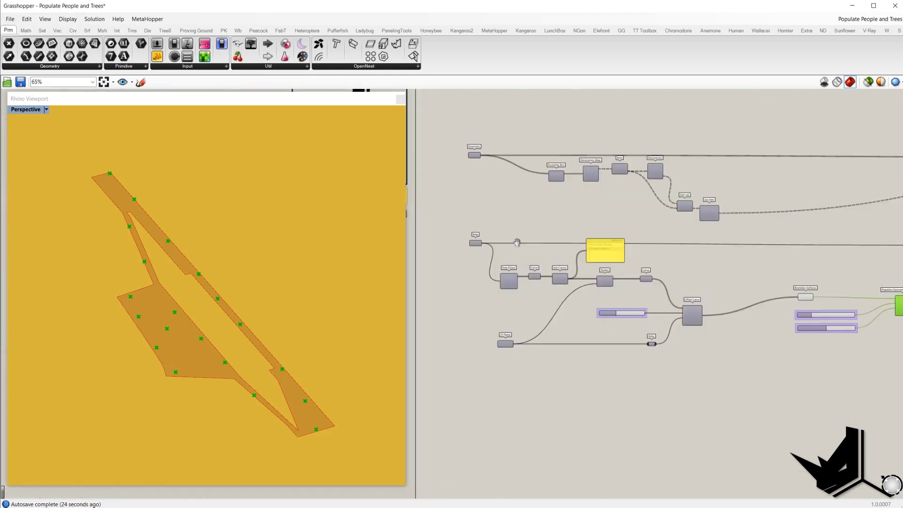
right_drag(517, 242, 575, 242)
scroll(576, 242, up, 3)
click(512, 240)
drag(537, 208, 479, 267)
middle_click(523, 213)
click(534, 218)
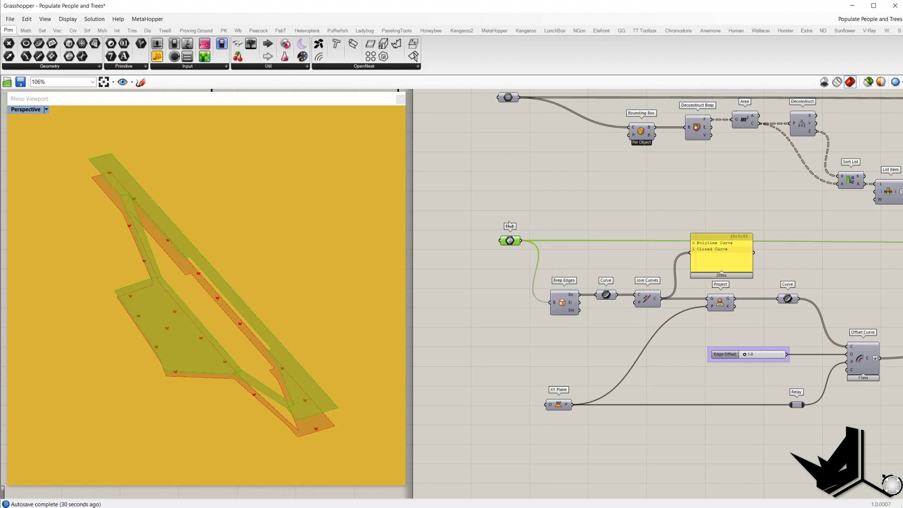
right_drag(301, 241, 257, 298)
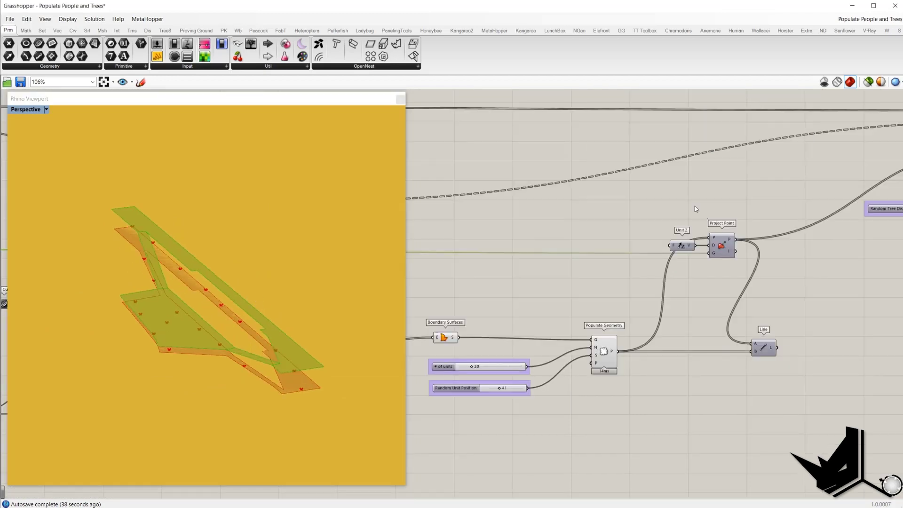
- Compare the flat Populate Geometry points with the ground surface above them from several angles, including side-on
drag(696, 208, 751, 275)
click(713, 244)
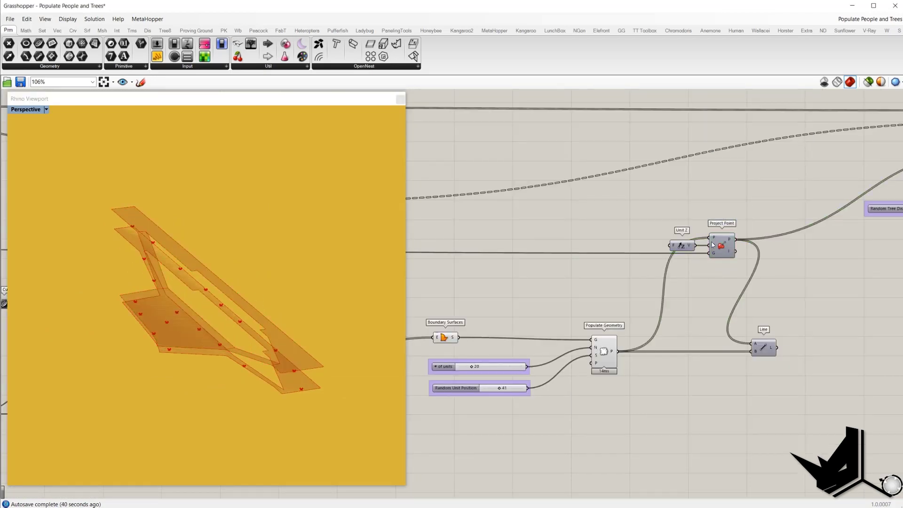
click(607, 346)
right_drag(301, 324, 284, 318)
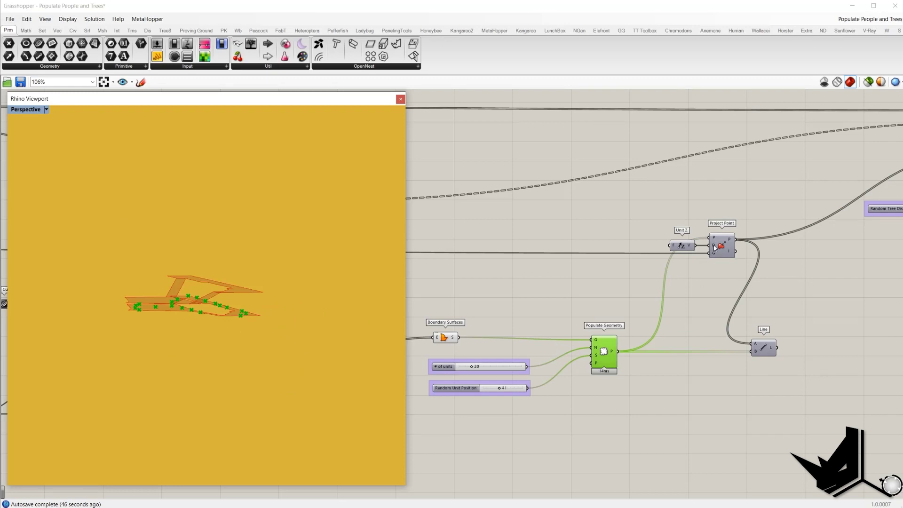
right_drag(296, 302, 277, 334)
- Turn on the preview of Project Point to display the points projected up onto the ground surface
scroll(729, 278, down, 2)
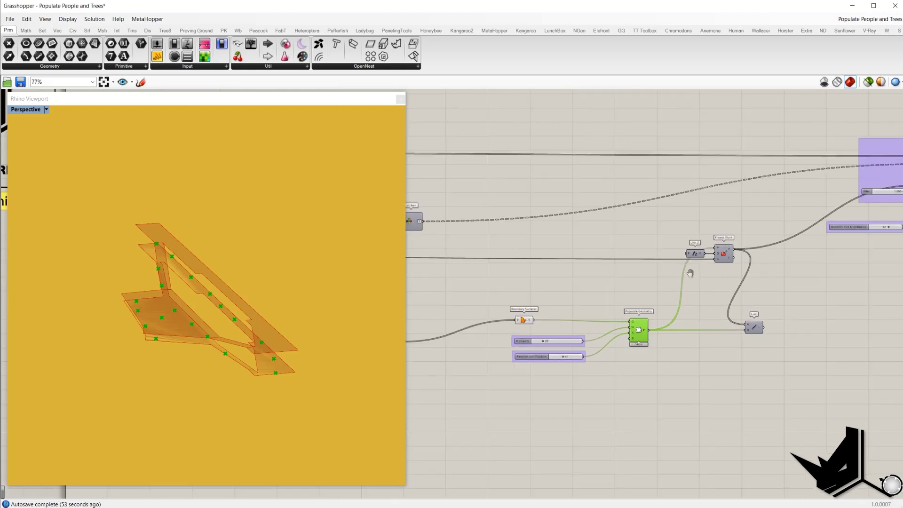
right_drag(564, 274, 605, 278)
scroll(742, 261, up, 2)
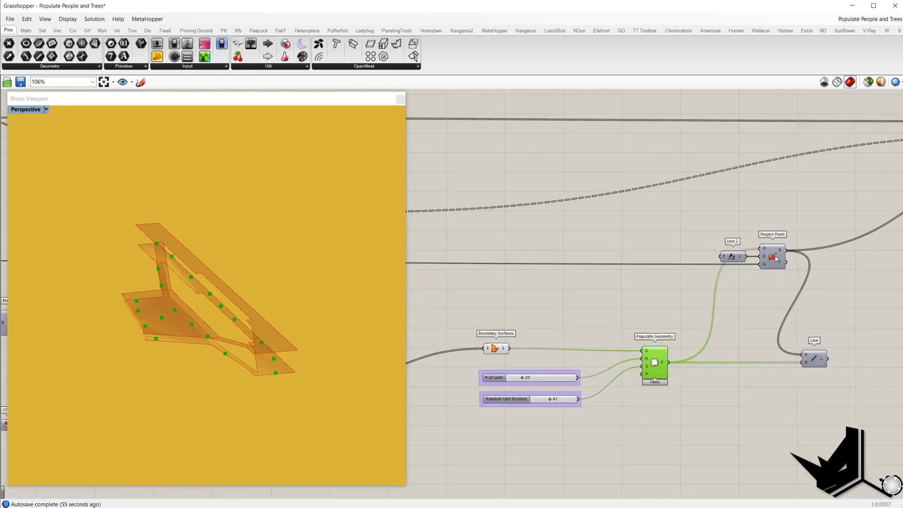
click(777, 258)
right_click(794, 212)
click(803, 216)
scroll(709, 284, down, 2)
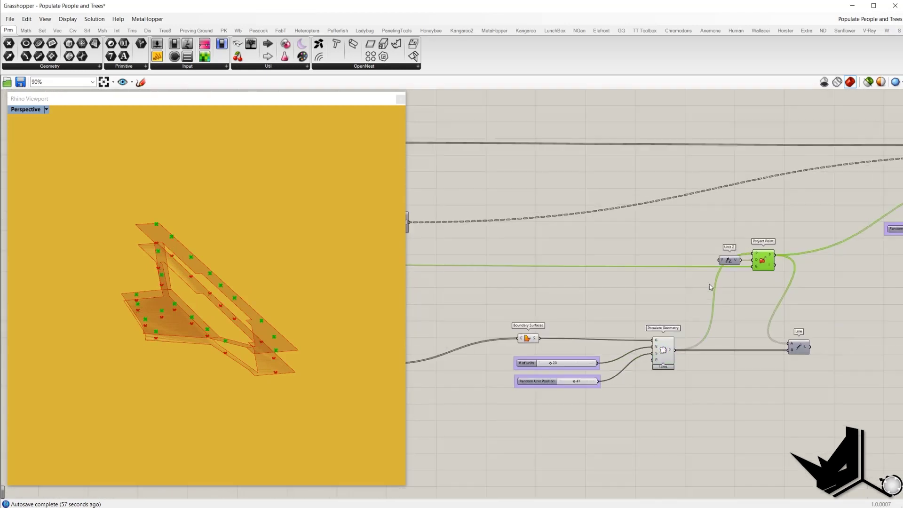
- Turn off the preview of the Boundary Surfaces and Populate Geometry components, leaving the projected points on the ground surface
drag(497, 304, 694, 394)
middle_click(495, 303)
click(509, 315)
right_drag(278, 287, 234, 291)
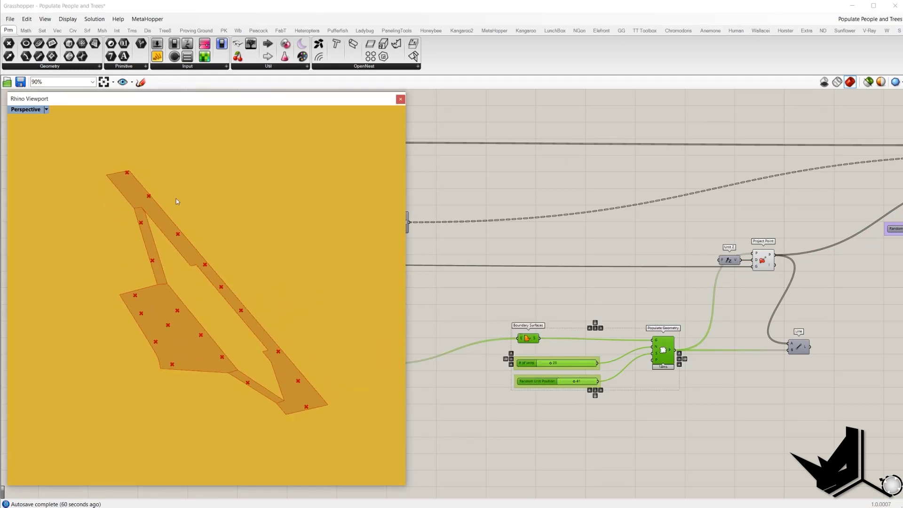
scroll(615, 279, down, 5)
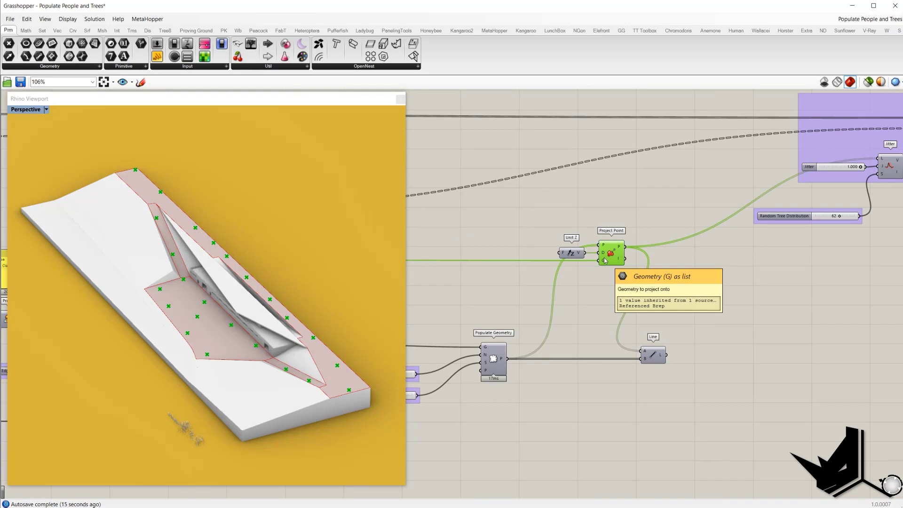
- Reference the six people meshes beside the terrain as multiple geometries in the Geometry parameter
scroll(645, 297, down, 5)
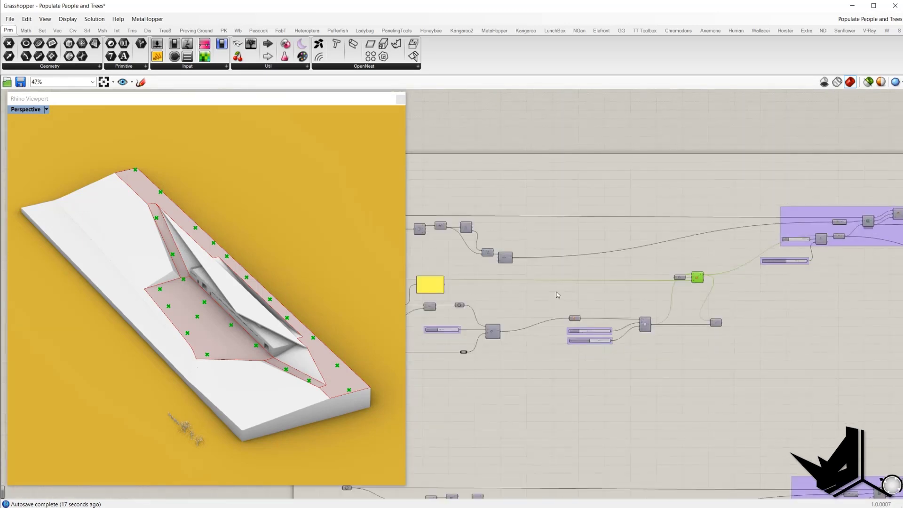
scroll(522, 258, up, 6)
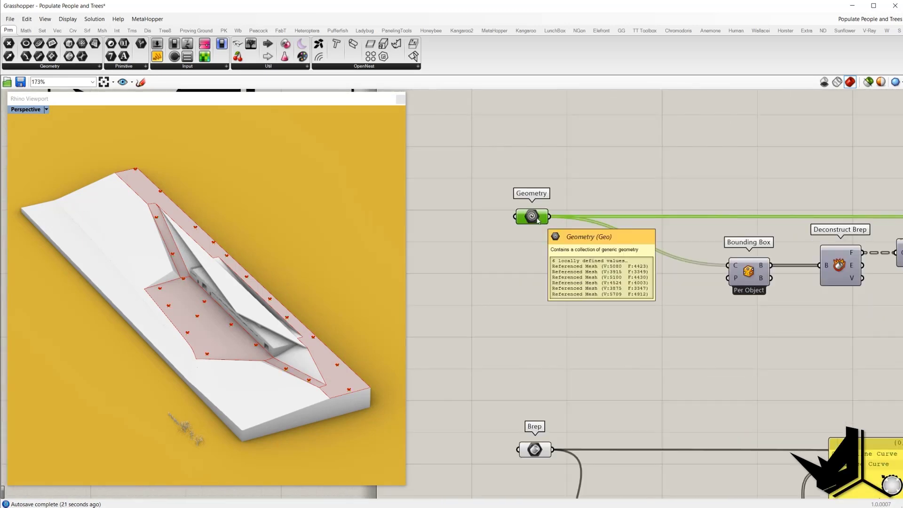
right_click(538, 221)
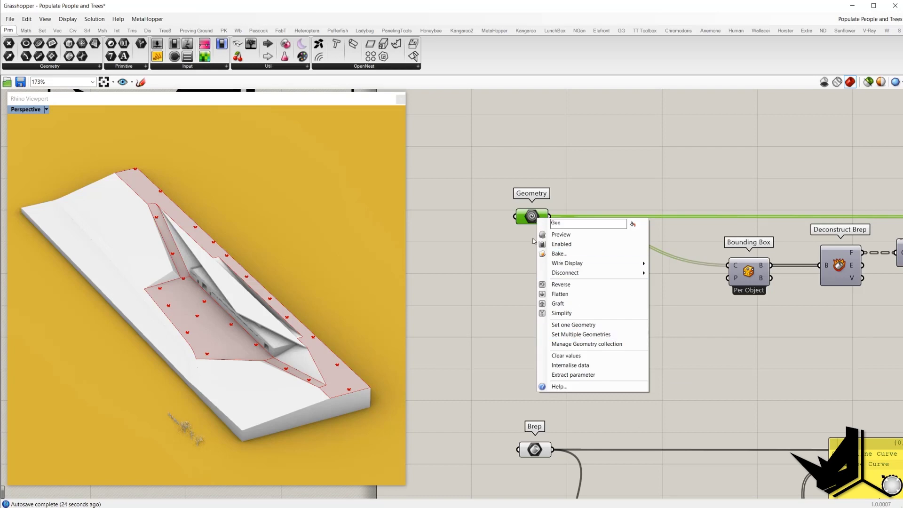
click(587, 335)
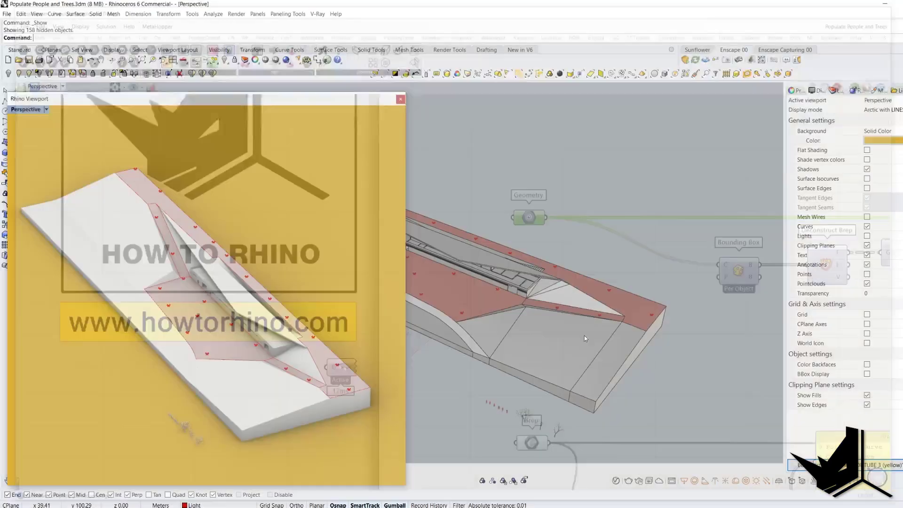
right_drag(226, 405, 247, 421)
scroll(246, 420, up, 5)
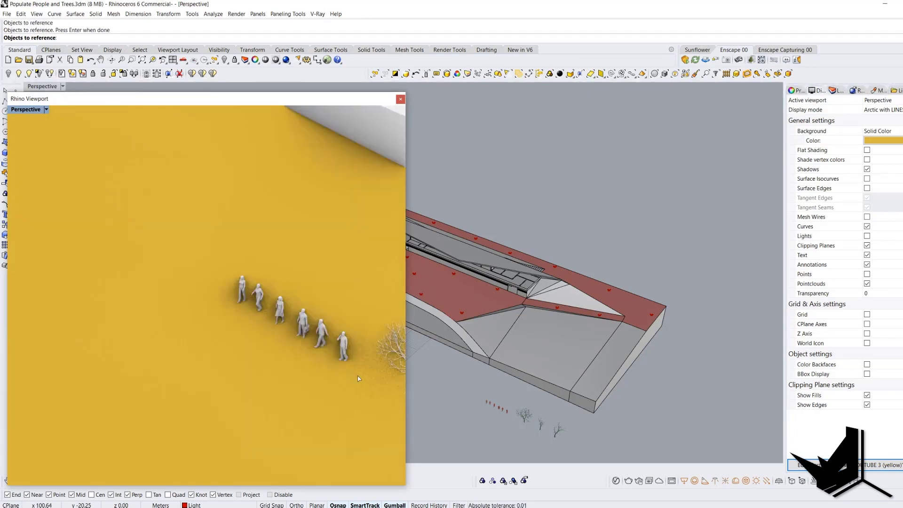
drag(359, 406, 190, 259)
key(Return)
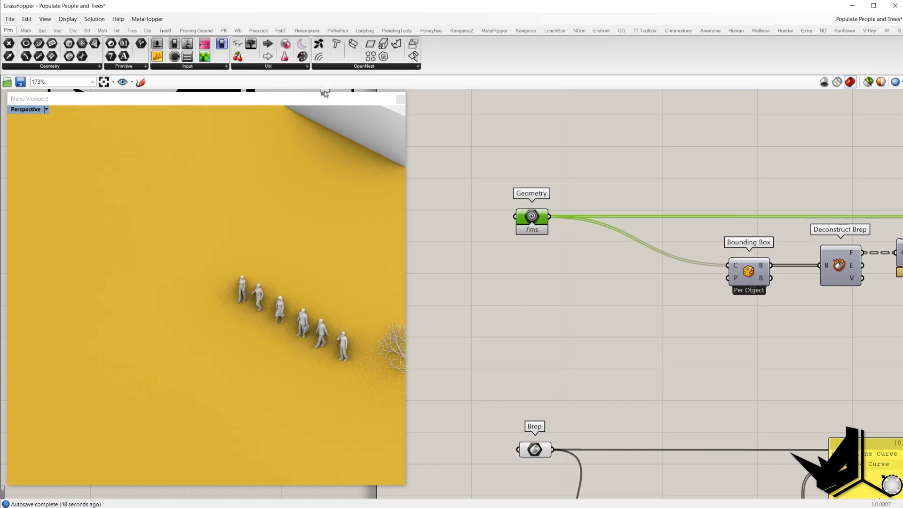
- Connect a panel to the Geometry parameter's output and read through its list of referenced meshes
drag(324, 92, 586, 119)
drag(549, 217, 534, 119)
right_drag(606, 105, 539, 211)
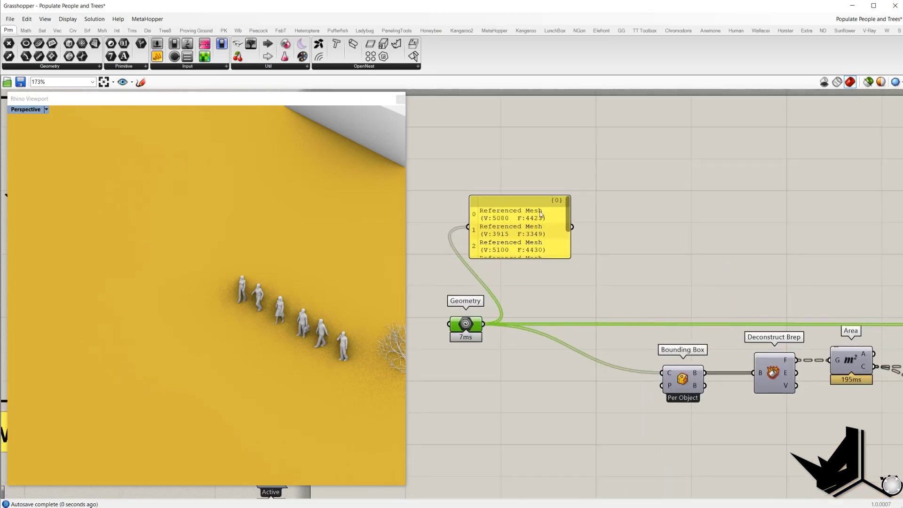
drag(540, 214, 616, 176)
drag(613, 218, 613, 295)
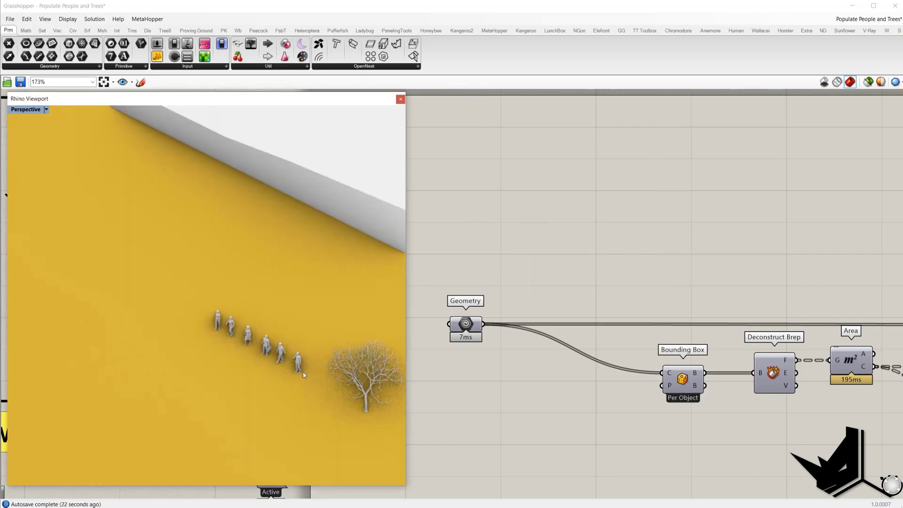
- Turn on the preview of the per-object Bounding Box component to display a box around each person mesh
scroll(297, 371, up, 4)
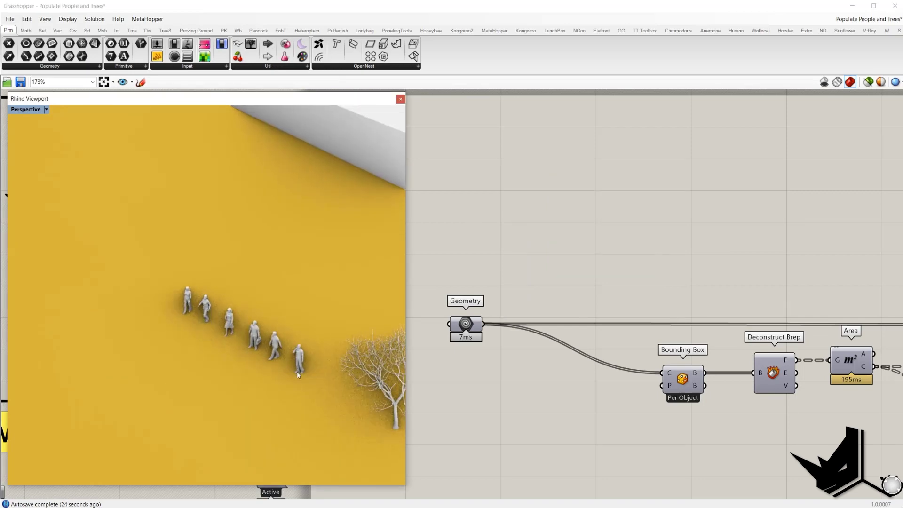
scroll(299, 375, down, 5)
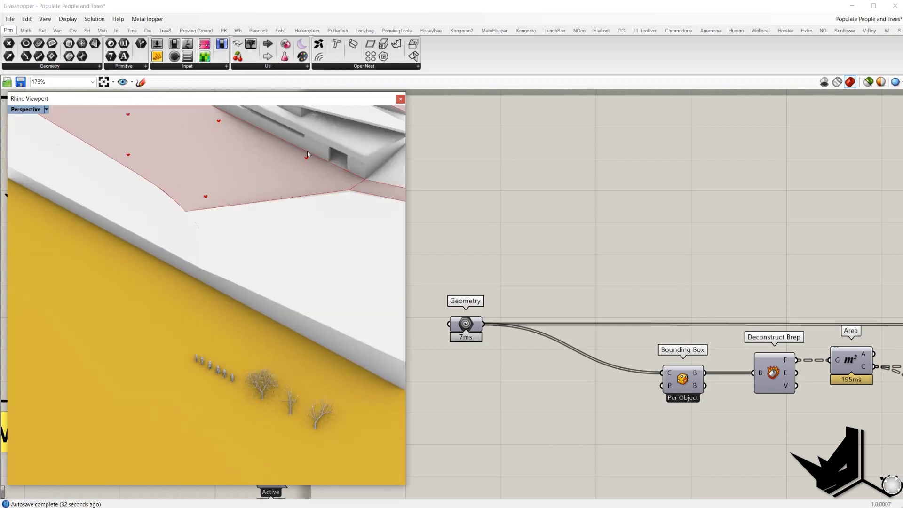
scroll(218, 367, up, 3)
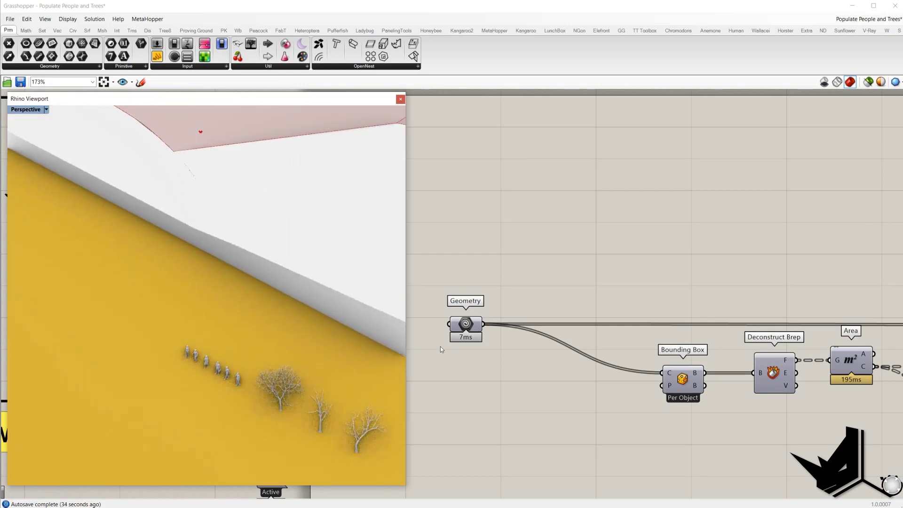
click(465, 325)
right_drag(667, 351, 655, 323)
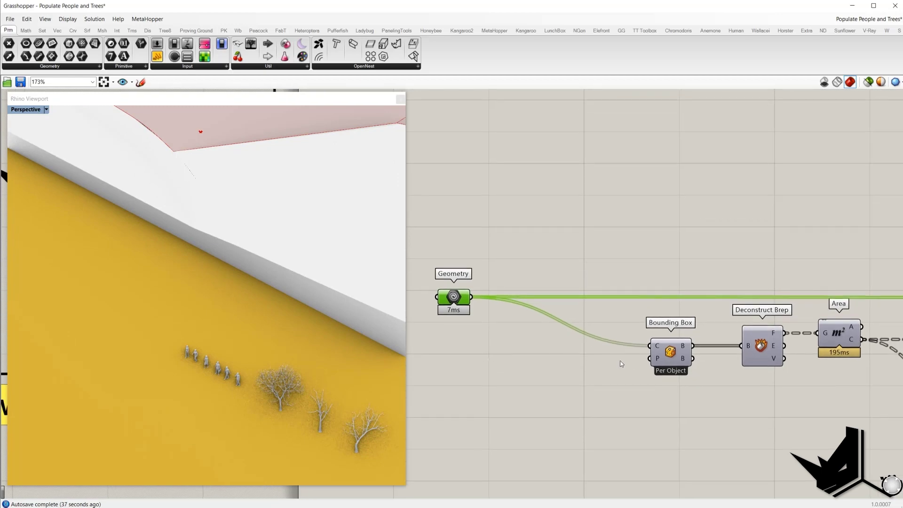
right_drag(583, 396, 493, 375)
click(578, 340)
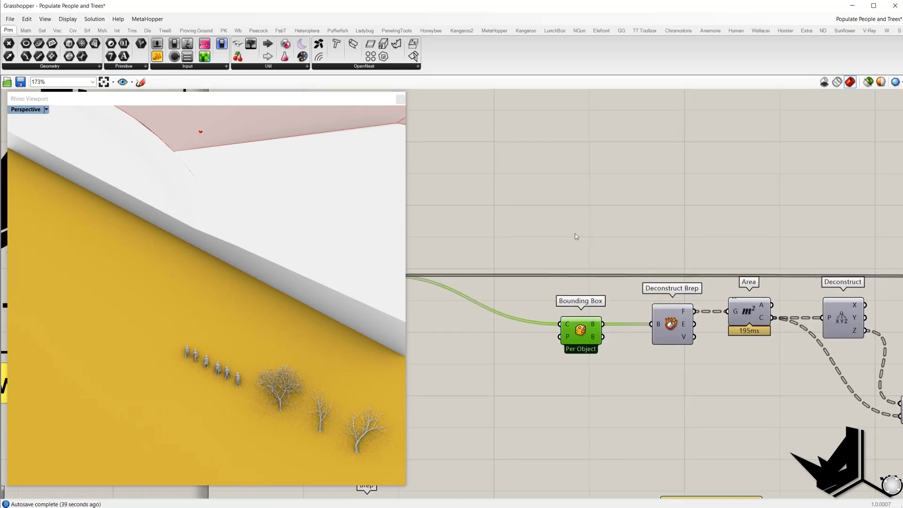
right_click(577, 237)
click(587, 239)
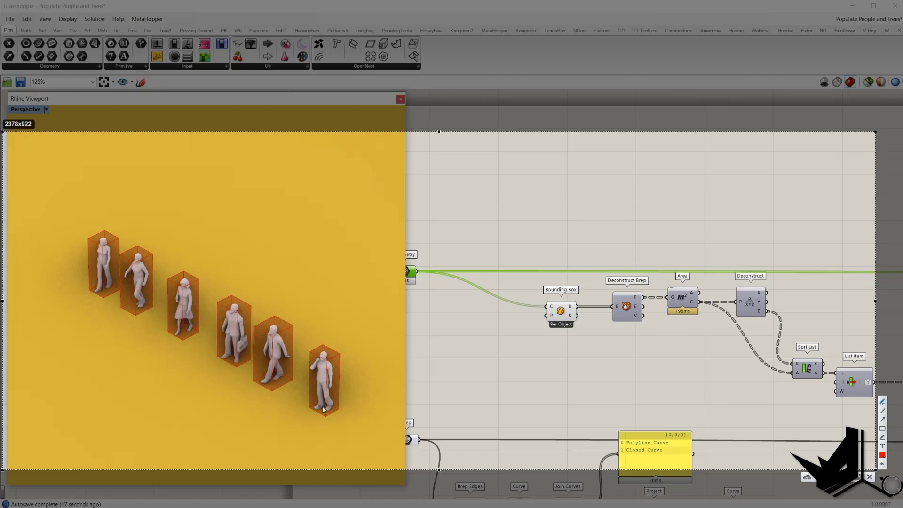
- Mark the base centre of each of the six people's bounding boxes on a screen capture and circle the whole group
drag(324, 409, 324, 408)
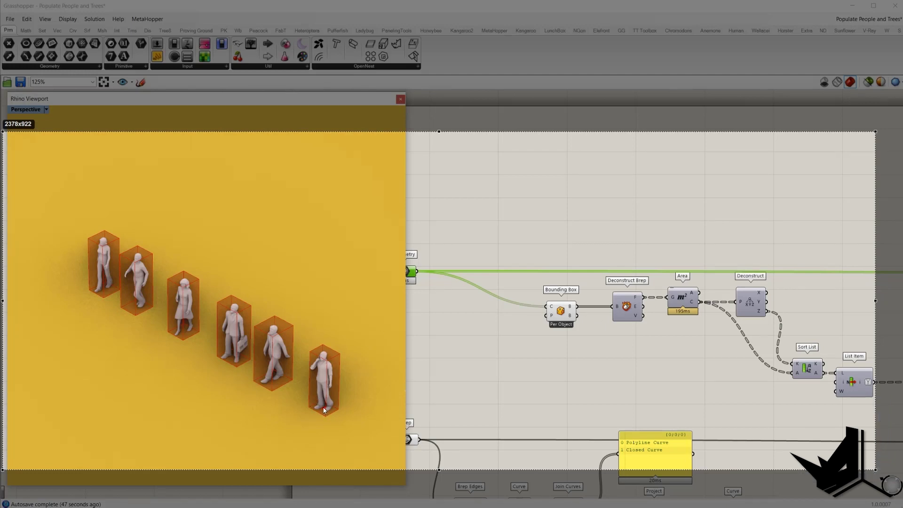
click(272, 381)
click(235, 357)
click(183, 331)
click(137, 307)
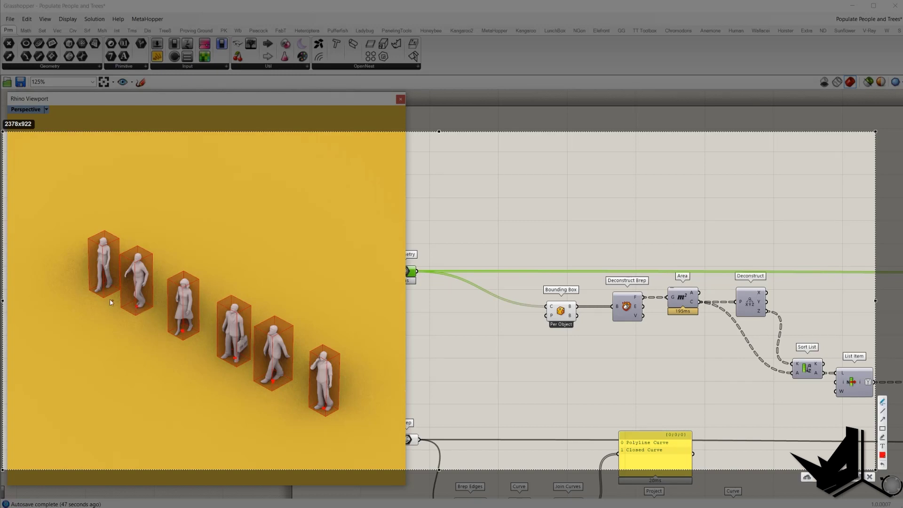
click(104, 288)
mouse_move(365, 390)
mouse_down()
mouse_move(244, 282)
mouse_move(121, 365)
mouse_move(365, 393)
mouse_move(361, 383)
mouse_up()
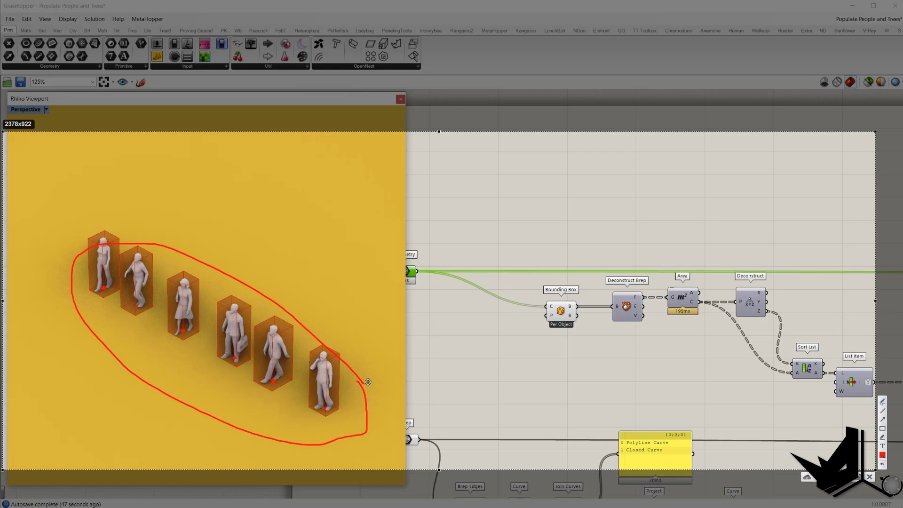
- Discard the screen capture and turn on the Area component's preview to display the centroids of the bounding-box faces
key(Escape)
right_drag(622, 317, 569, 306)
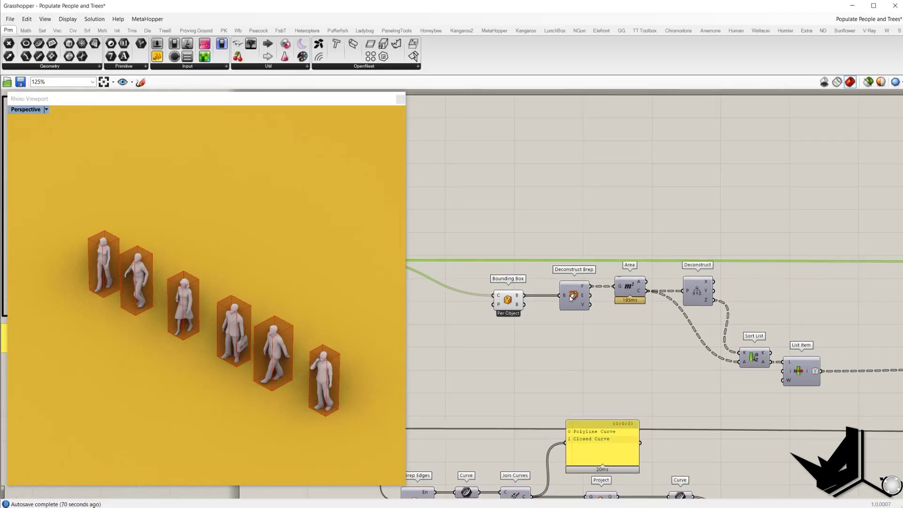
drag(571, 298, 570, 298)
drag(596, 231, 658, 308)
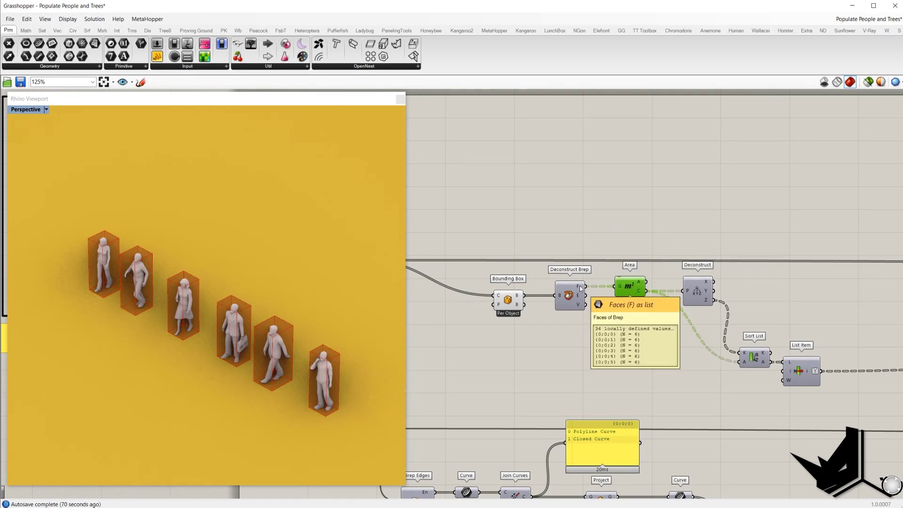
right_click(614, 217)
click(622, 222)
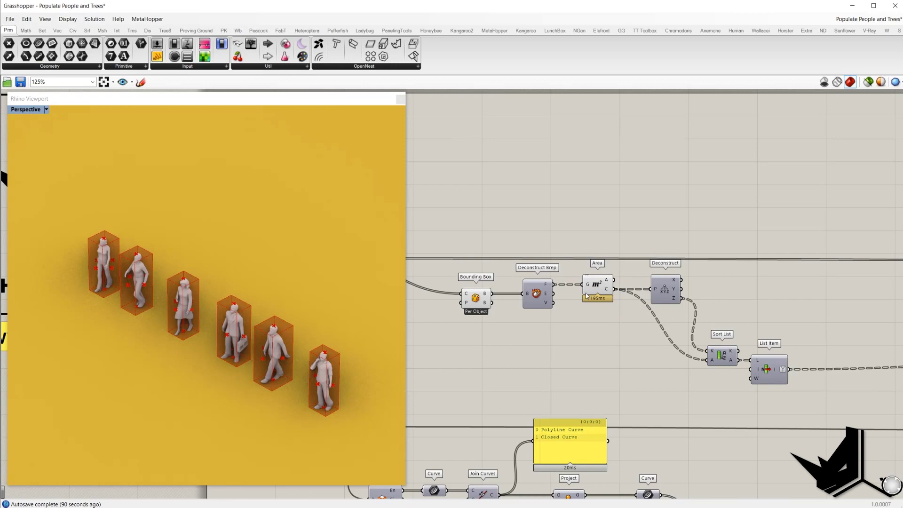
- Turn on the preview of the List Item component that follows Sort List
mouse_move(675, 301)
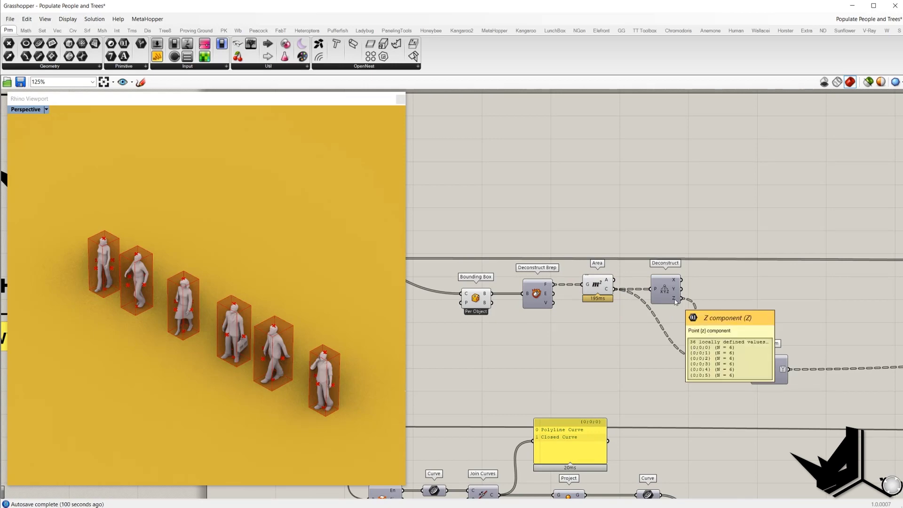
click(774, 377)
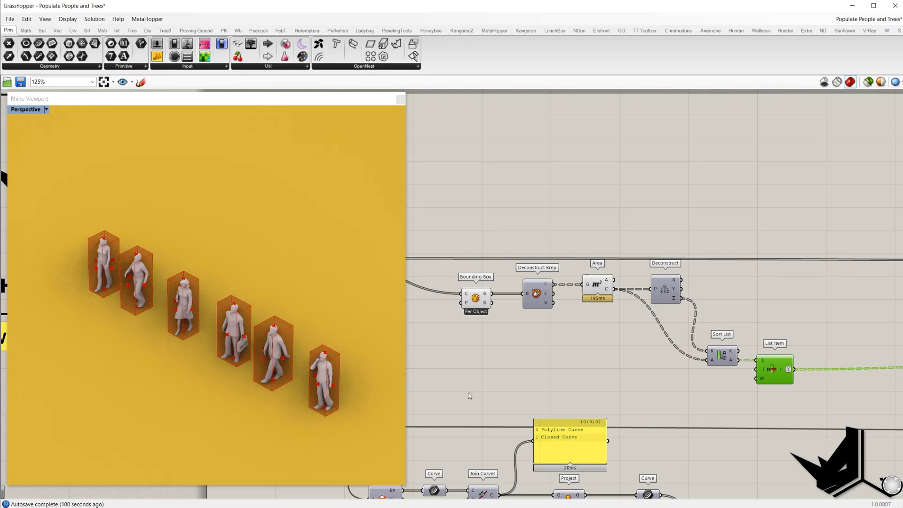
click(761, 320)
drag(751, 325, 804, 389)
- Add a panel containing 0 below Sort List and connect it to the List Item's index input
double_click(710, 376)
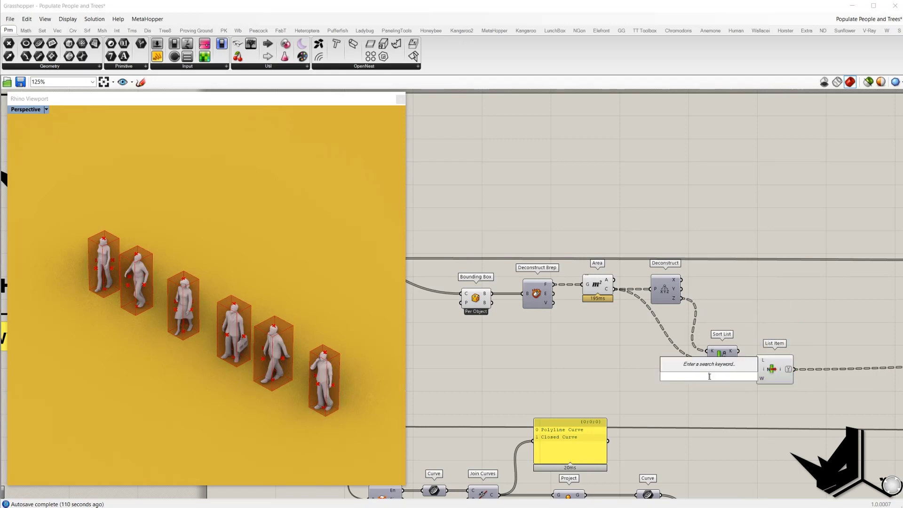
text(//0)
key(Return)
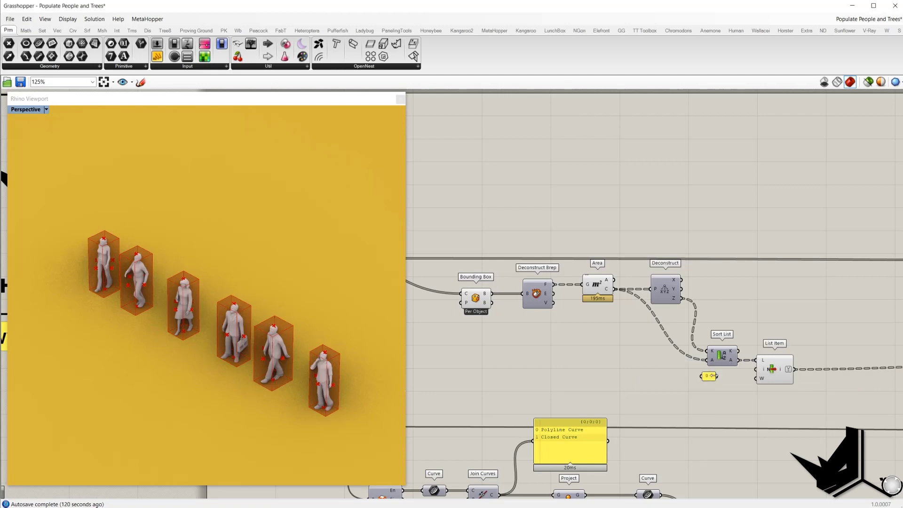
drag(717, 376, 736, 381)
click(728, 379)
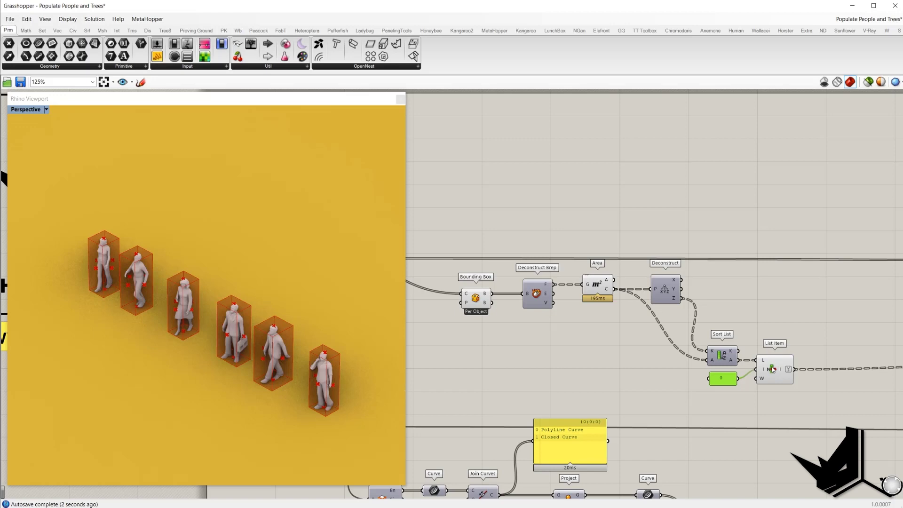
- Turn off the preview of Bounding Box, Deconstruct Brep and Area, and select List Item to highlight the people's base centres
click(774, 372)
drag(647, 373, 449, 231)
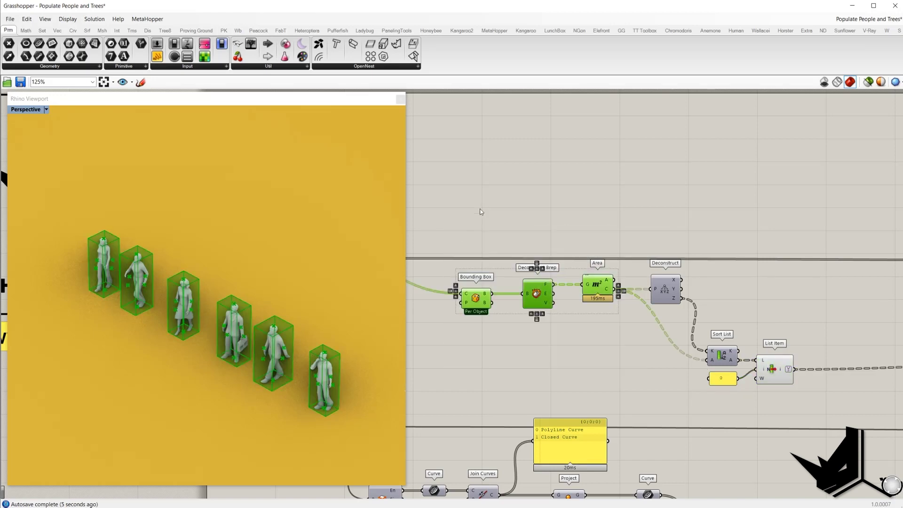
click(778, 376)
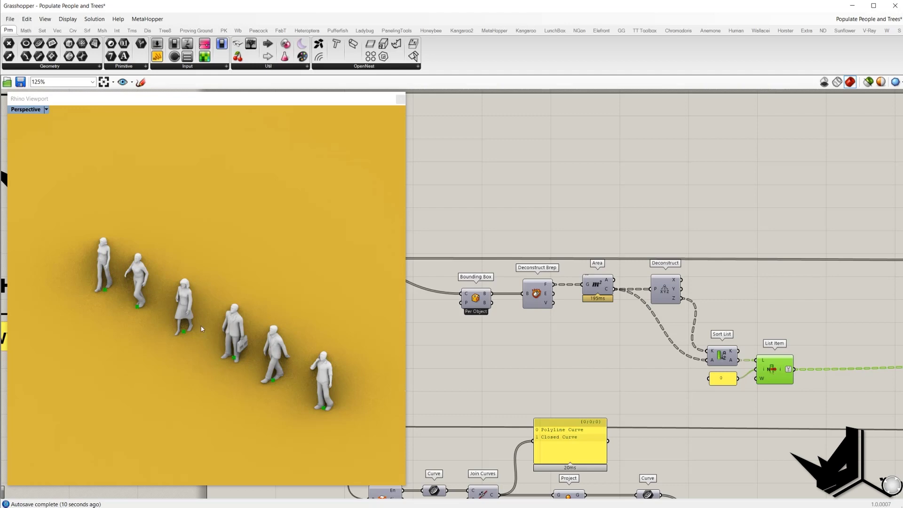
- Examine the people's base centre points in relation to the points scattered across the terrain surface
scroll(200, 327, down, 5)
scroll(207, 324, down, 6)
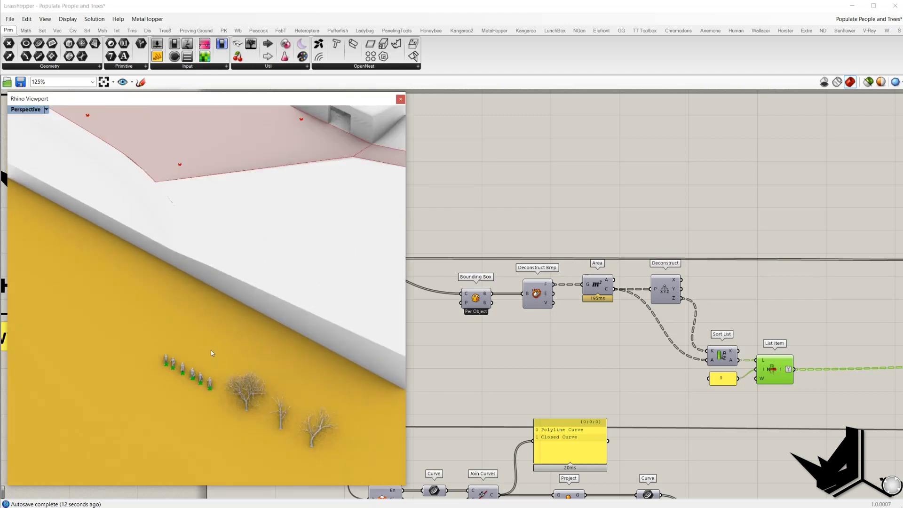
shift+right_drag(217, 325, 219, 398)
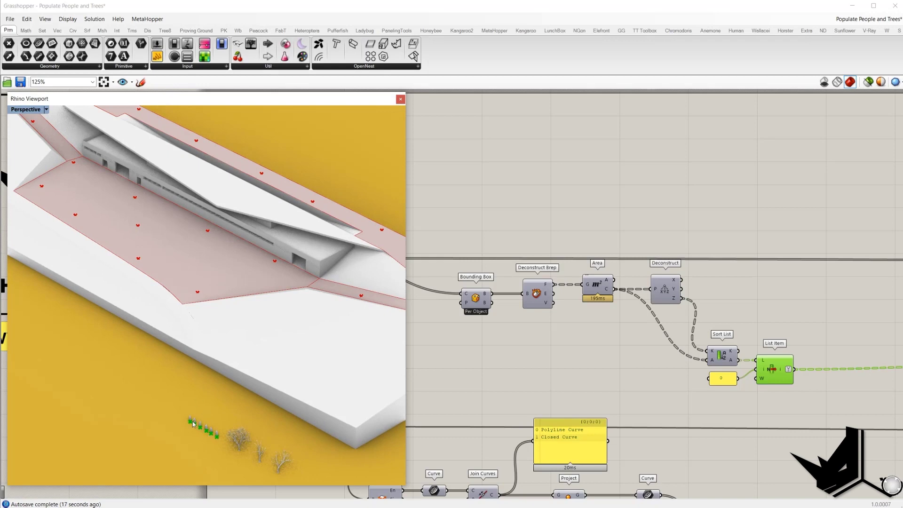
scroll(183, 422, up, 3)
scroll(193, 417, down, 5)
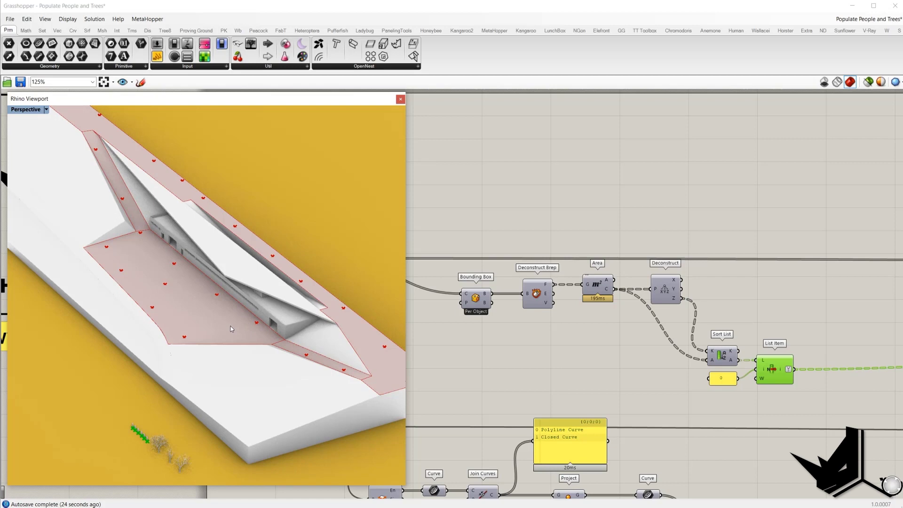
click(651, 391)
right_drag(245, 361, 301, 360)
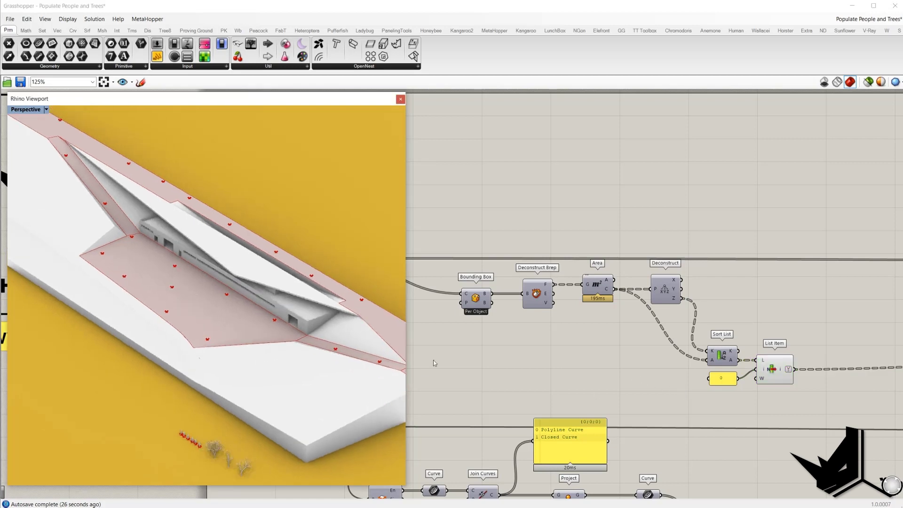
- Read the Orient component's help, highlight its sentence on remapping geometry between axis systems, and close the help
right_drag(738, 373, 548, 339)
scroll(547, 339, down, 4)
right_drag(747, 332, 563, 317)
scroll(800, 290, up, 8)
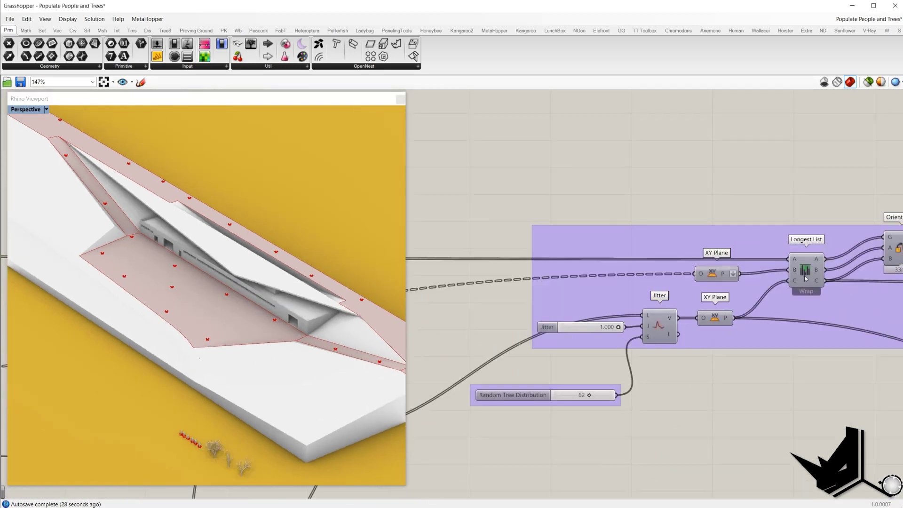
right_click(646, 269)
click(667, 314)
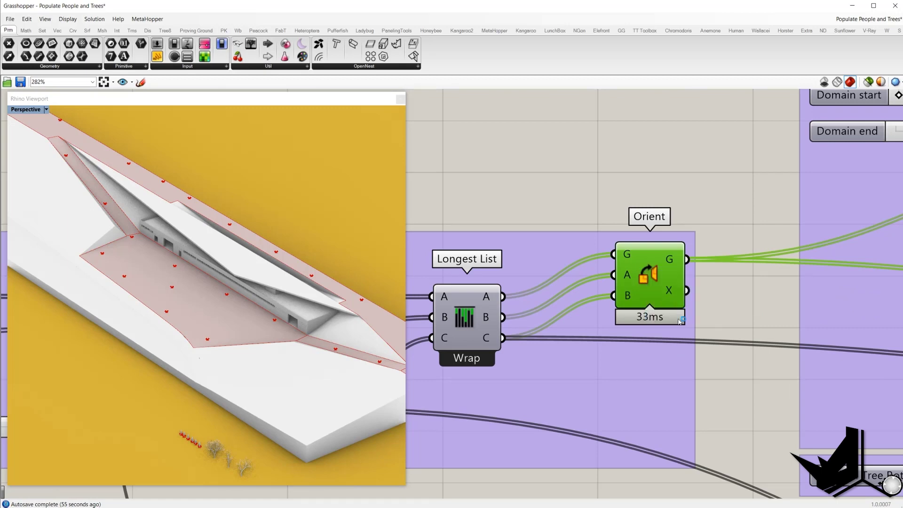
drag(672, 267, 718, 279)
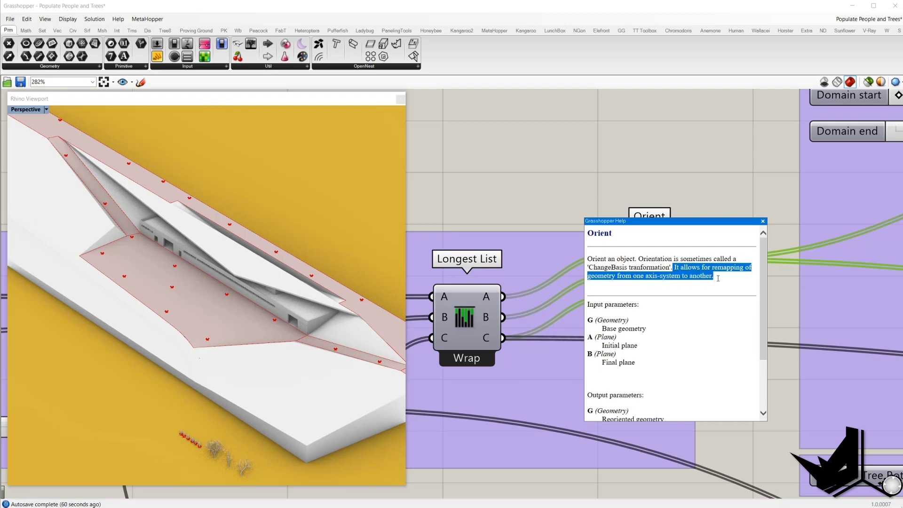
click(763, 221)
- Sketch over the first two people and their base points on a screen capture, and discard the capture
scroll(203, 373, up, 5)
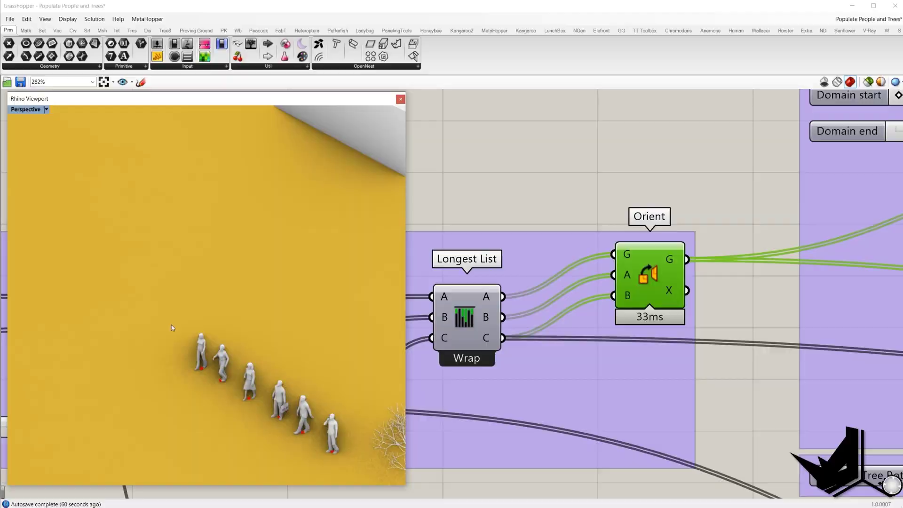
key(Print)
drag(127, 233, 486, 487)
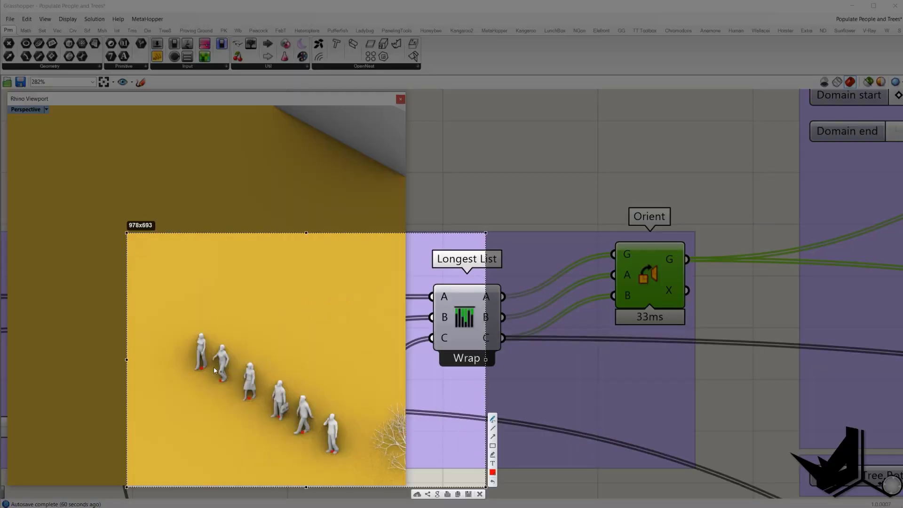
drag(215, 356, 201, 369)
mouse_move(201, 368)
mouse_down()
mouse_move(209, 373)
mouse_move(179, 375)
mouse_move(221, 356)
mouse_up()
key(Escape)
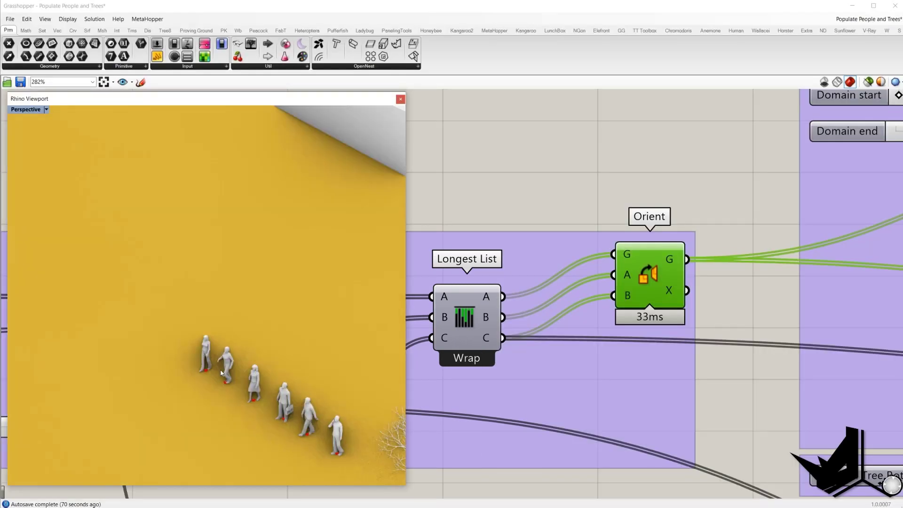
- Compare the people with the terrain's target points and inspect Orient's geometry, initial plane and final plane inputs
scroll(205, 366, down, 6)
scroll(268, 315, down, 7)
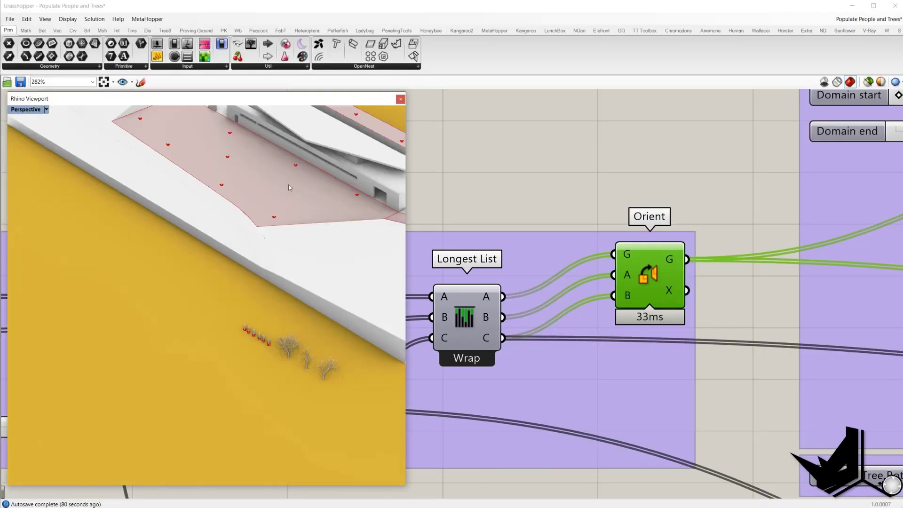
scroll(278, 198, up, 4)
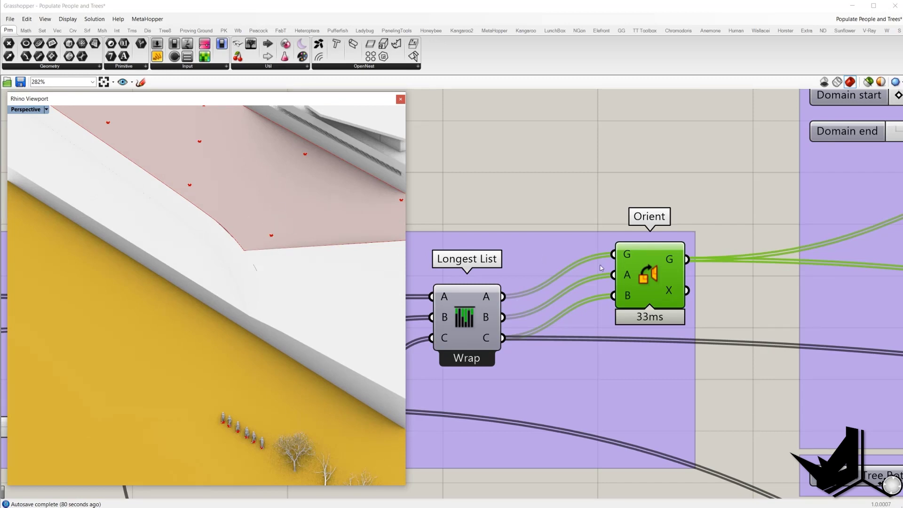
mouse_move(631, 255)
mouse_move(628, 278)
mouse_move(631, 297)
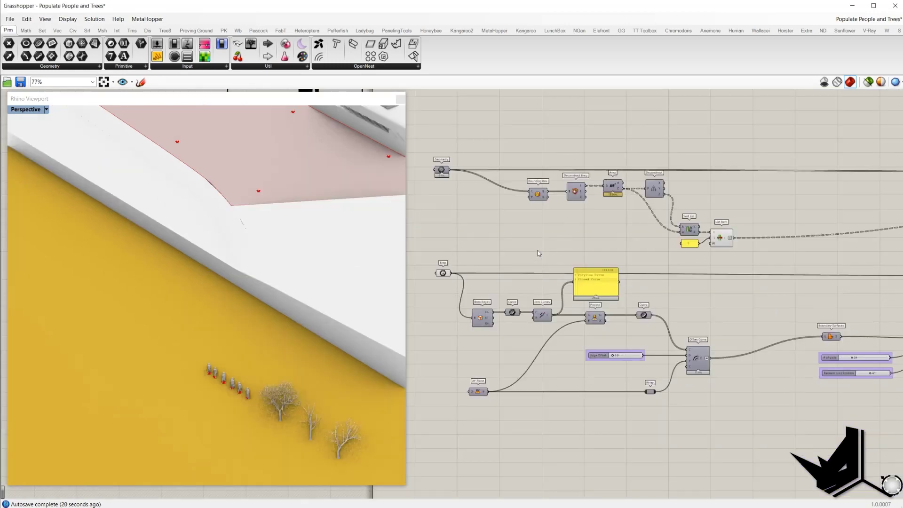
- Add a panel above the Bounding Box component and connect the Geometry parameter's output to it
drag(157, 56, 579, 119)
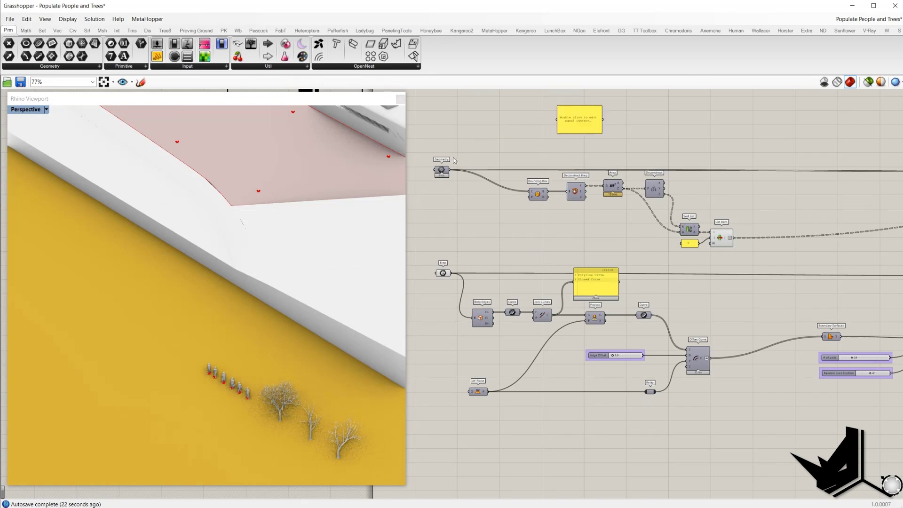
drag(450, 170, 558, 120)
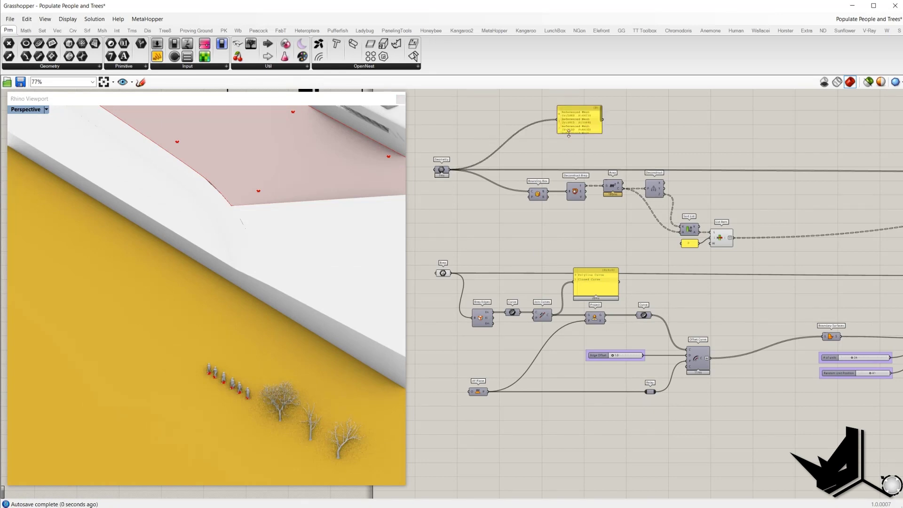
- Place another panel above the Longest List group and connect the output of the XY Plane fed by List Item to it
right_drag(724, 270, 468, 229)
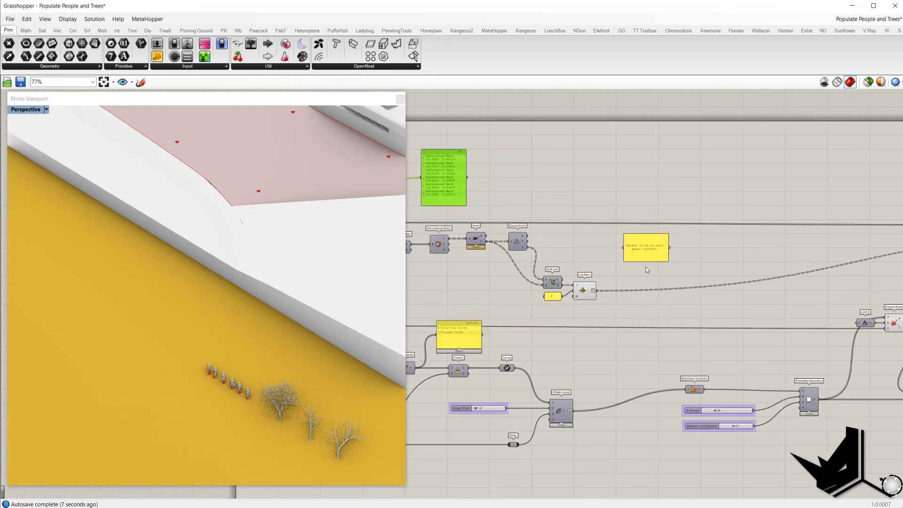
scroll(468, 230, down, 2)
click(463, 212)
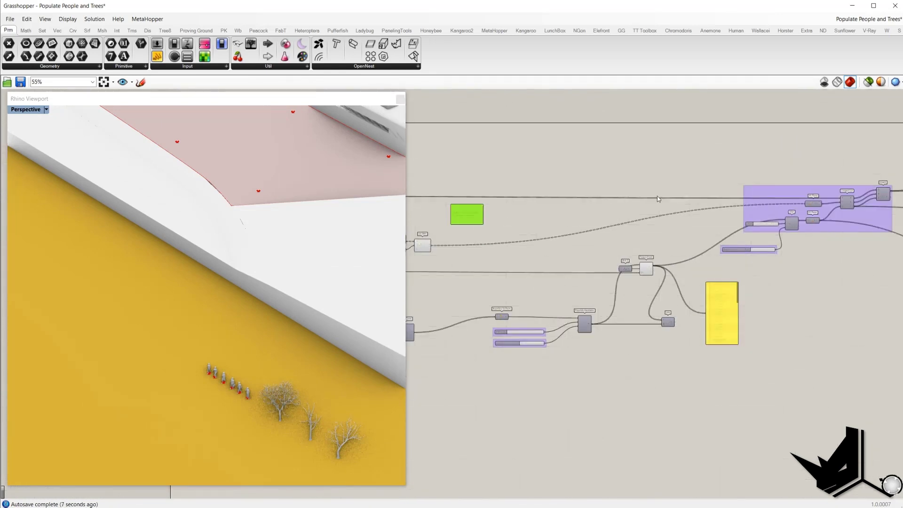
drag(658, 199, 831, 156)
right_drag(855, 203, 654, 235)
scroll(654, 235, up, 6)
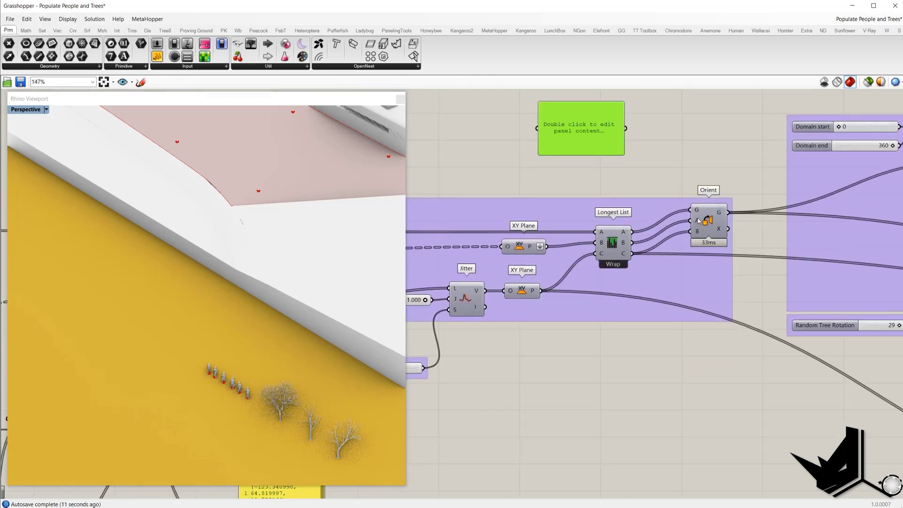
right_drag(540, 229, 714, 246)
scroll(617, 239, down, 3)
scroll(714, 246, down, 2)
scroll(716, 249, up, 3)
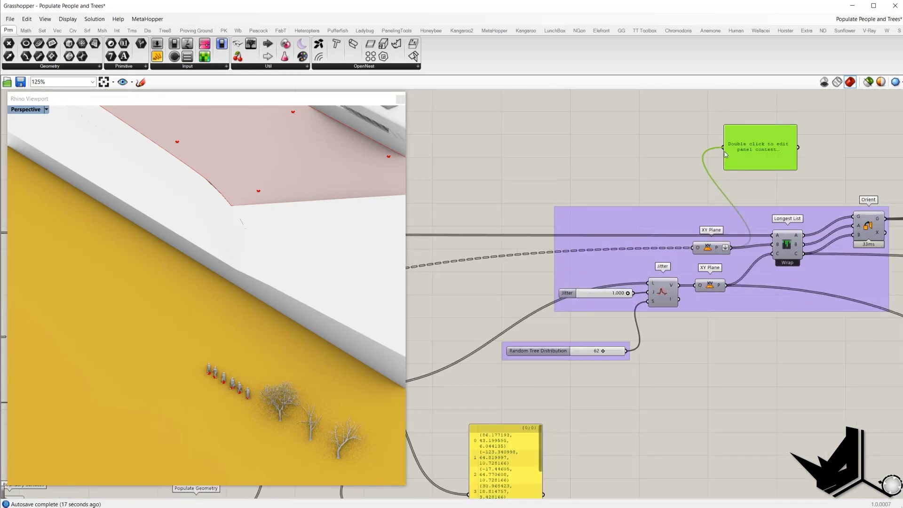
- Review the mesh list panel and enlarge the XY Plane panel to show its complete list of planes
scroll(680, 226, down, 5)
scroll(536, 220, up, 4)
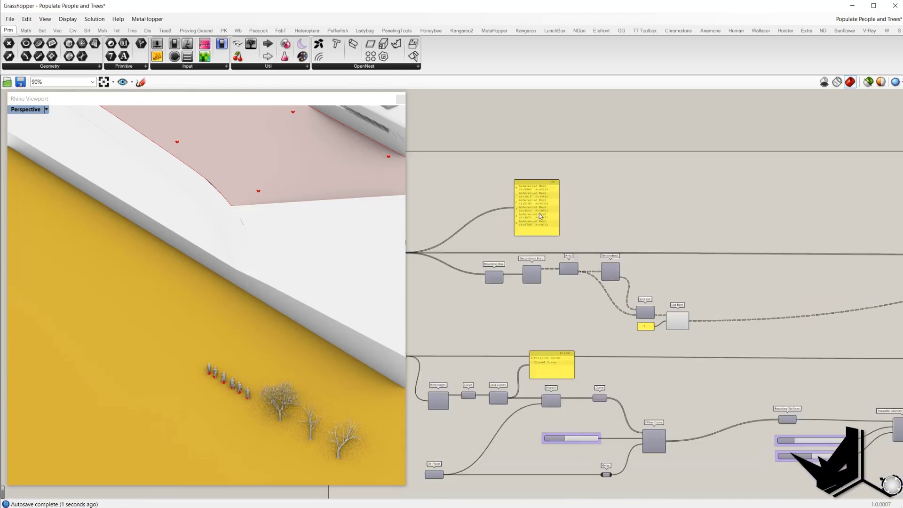
drag(581, 255, 580, 250)
scroll(535, 216, down, 2)
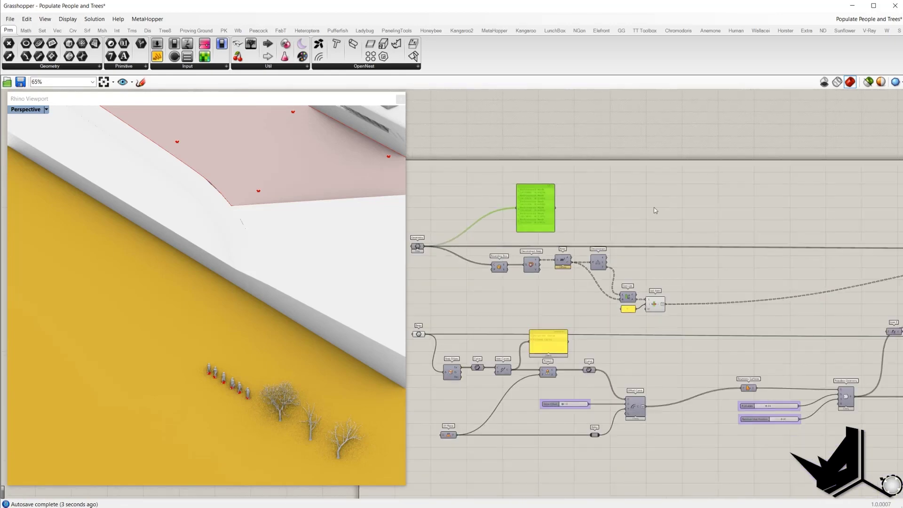
right_drag(754, 210, 244, 210)
scroll(632, 216, up, 4)
drag(633, 213, 636, 310)
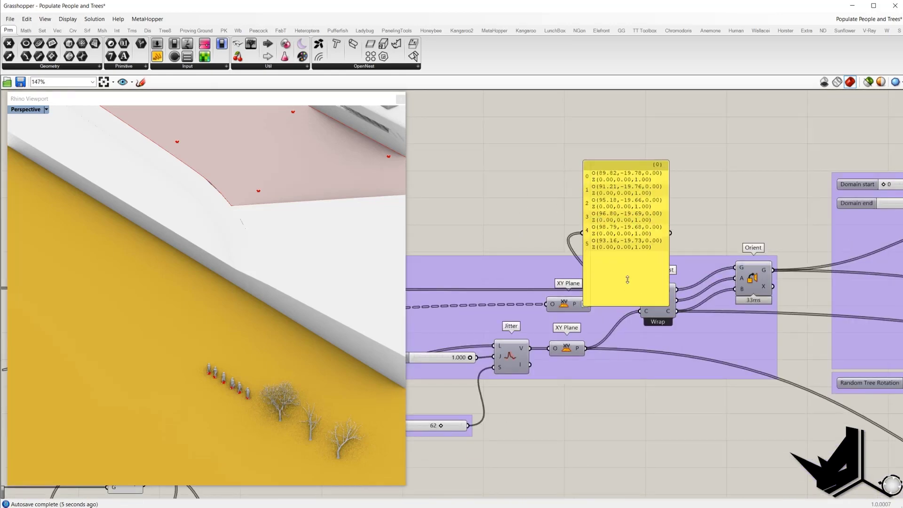
- Move the mesh list panel beside the XY Plane panel so both lists can be compared item by item
scroll(638, 303, down, 8)
scroll(533, 225, up, 2)
drag(723, 229, 697, 215)
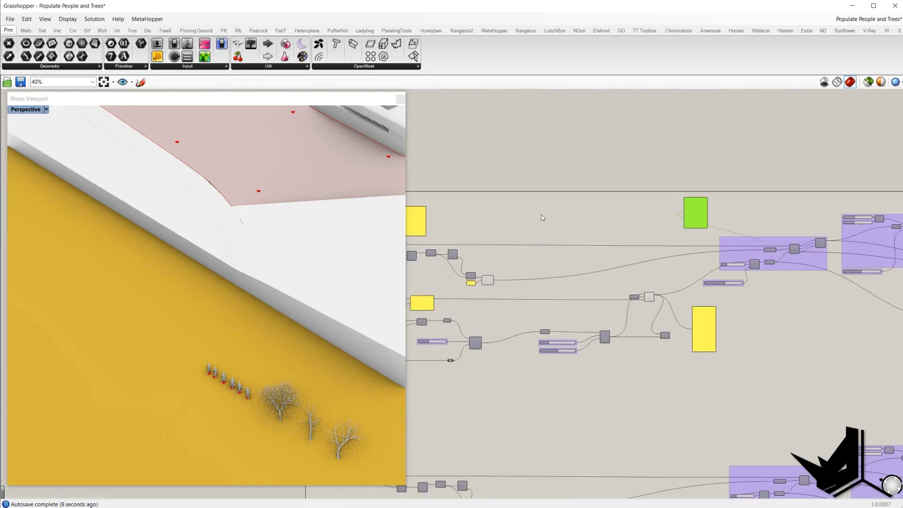
drag(422, 220, 675, 202)
scroll(675, 205, up, 4)
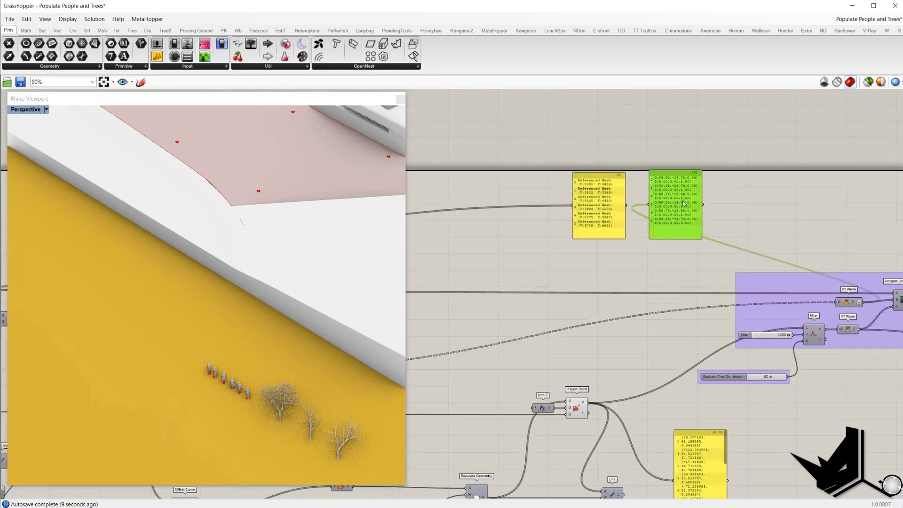
right_drag(673, 216, 545, 209)
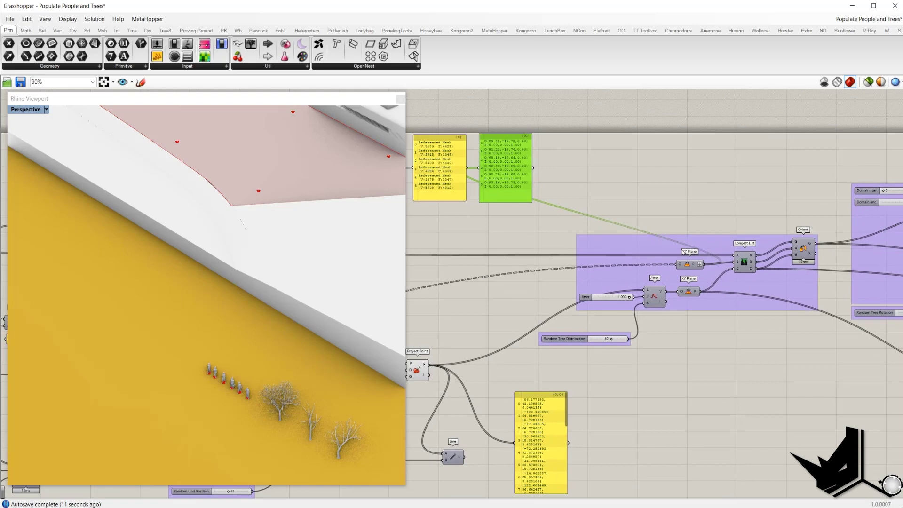
- Add a panel below the Longest List group and connect the output of the XY Plane fed by Jitter to it
click(157, 56)
click(620, 349)
right_drag(592, 388, 603, 308)
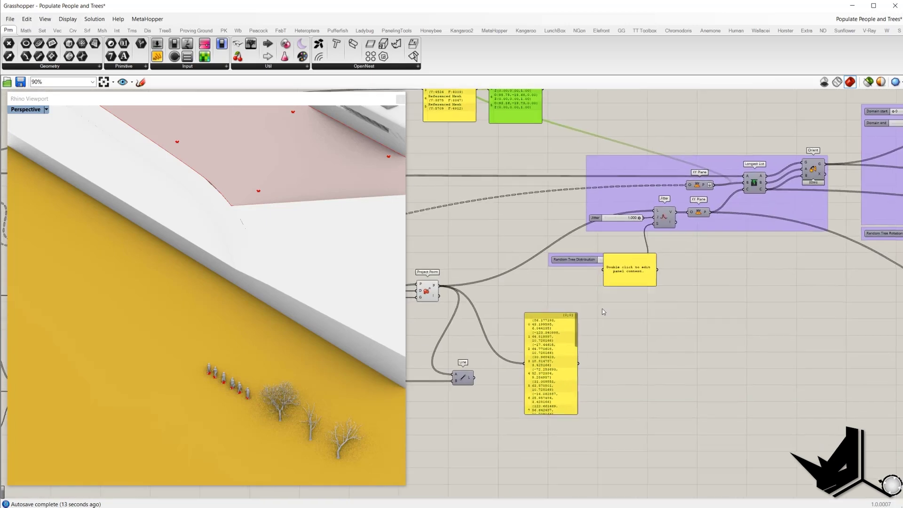
drag(630, 270, 685, 330)
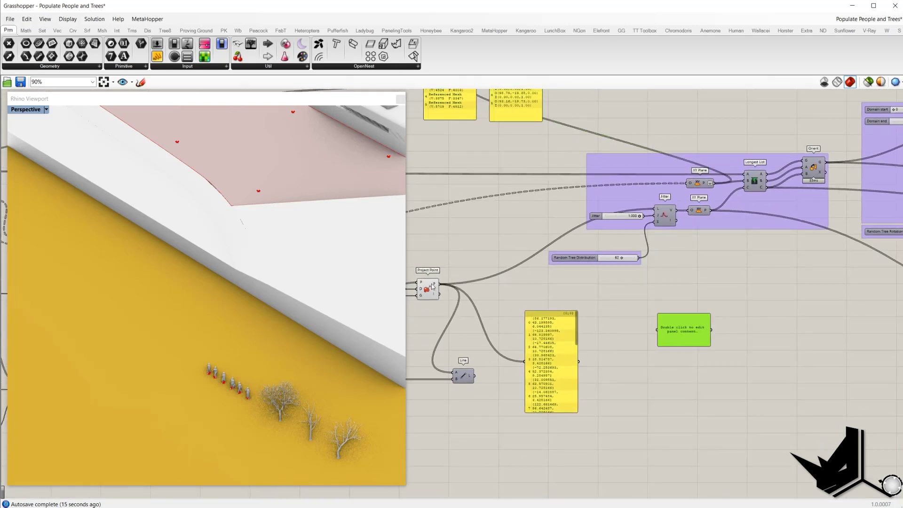
drag(711, 211, 659, 330)
drag(669, 259, 613, 215)
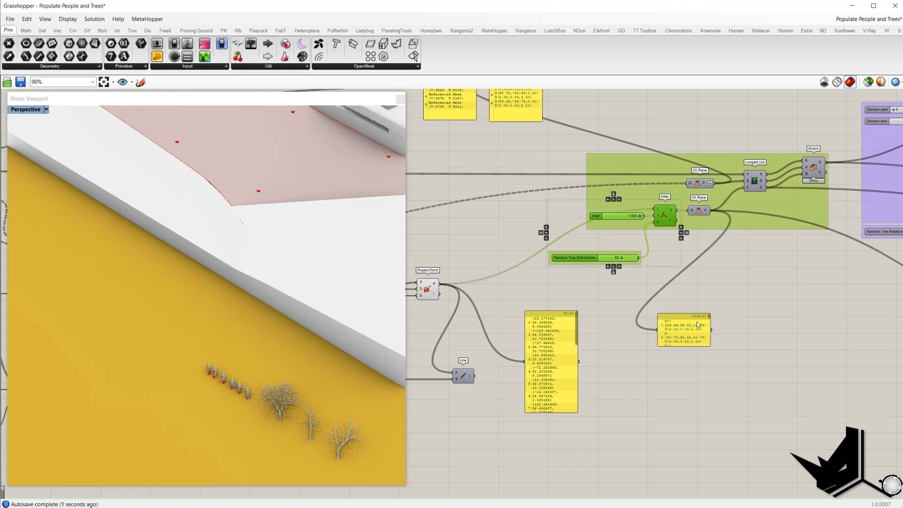
- Enlarge the jittered planes panel downward and read through its list to the last item
click(724, 296)
drag(682, 343, 740, 459)
right_drag(590, 211, 523, 141)
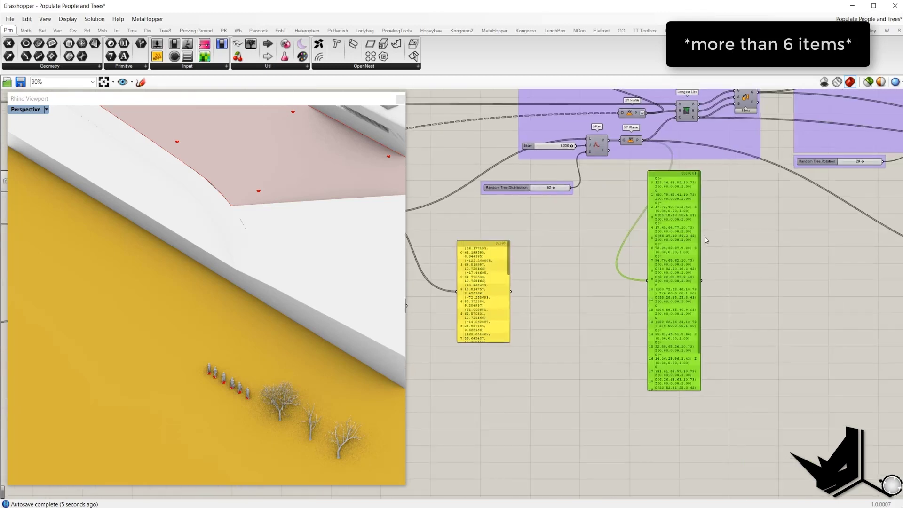
scroll(686, 344, down, 3)
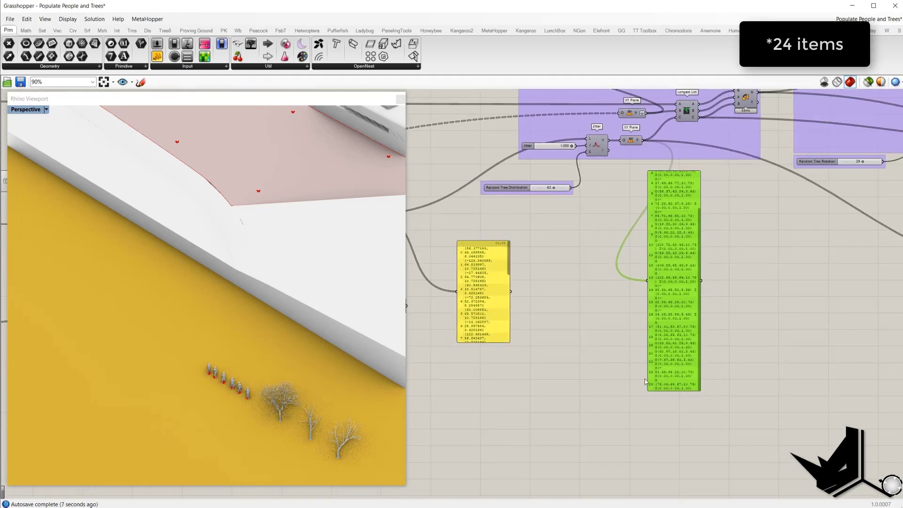
- Trace the target planes back to Populate Geometry and check its # of units slider
right_drag(595, 340, 690, 355)
scroll(691, 354, down, 3)
scroll(549, 344, up, 3)
right_drag(549, 344, 724, 342)
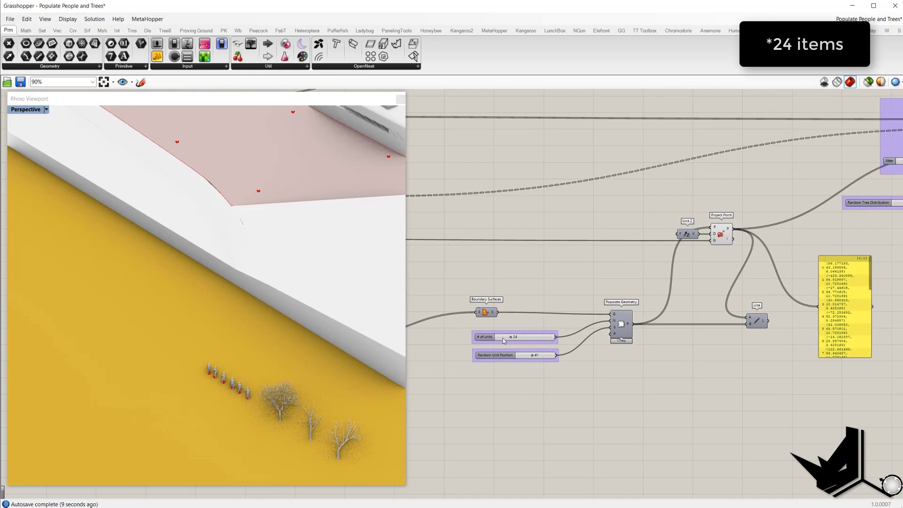
scroll(498, 344, up, 3)
scroll(522, 337, down, 5)
right_drag(805, 239, 668, 268)
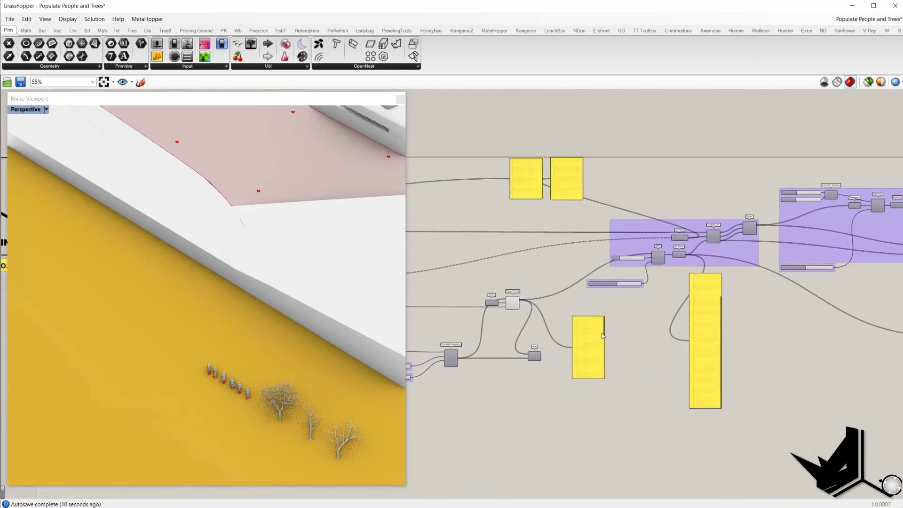
- Widen the jittered planes panel so its coordinates are easier to read
scroll(668, 268, up, 2)
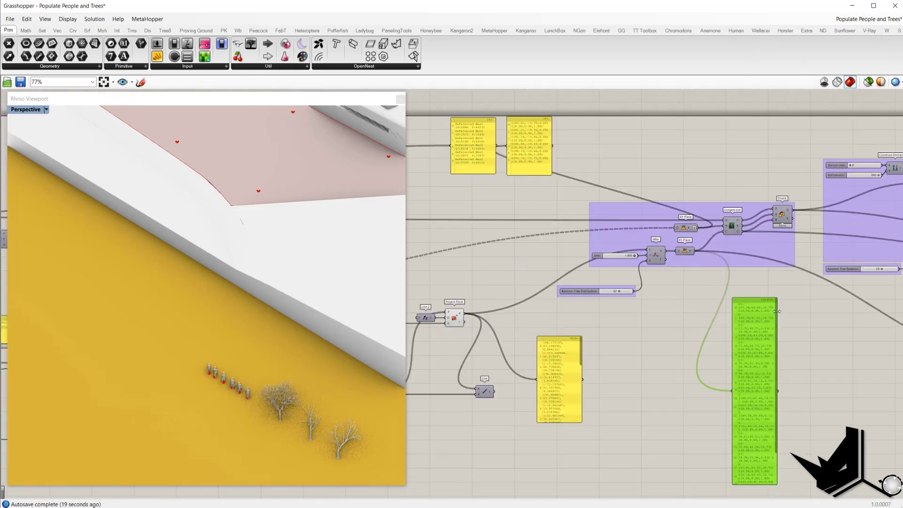
drag(779, 310, 800, 310)
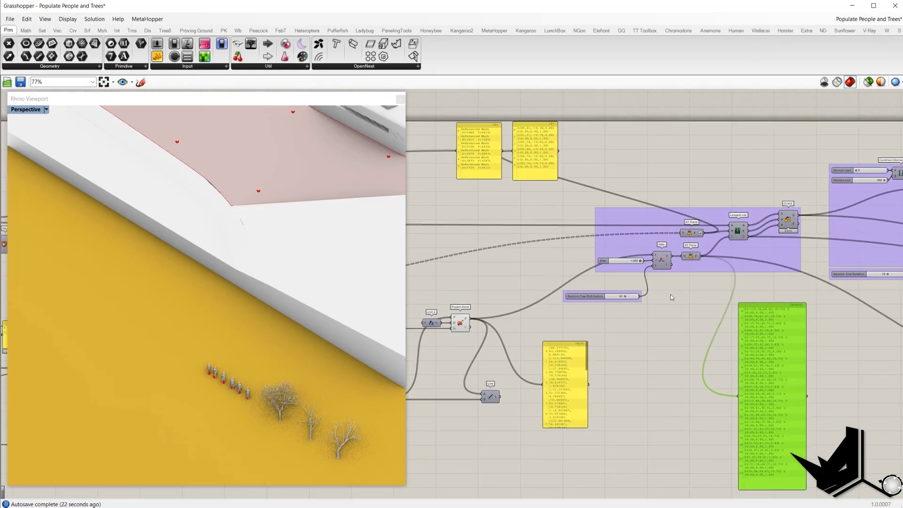
- Start a screenshot markup over the canvas and circle the first entry in the mesh, reference plane and target plane panels
key(Print)
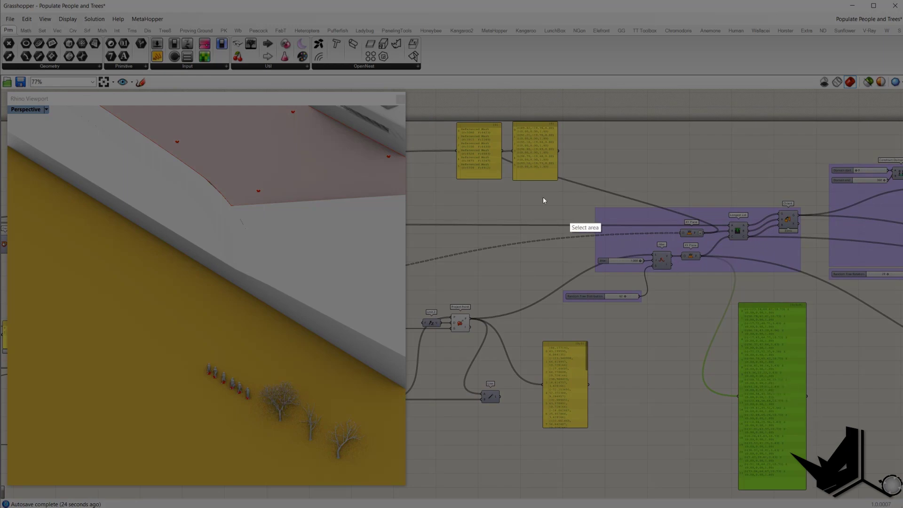
mouse_move(425, 88)
mouse_down()
mouse_move(887, 439)
mouse_move(866, 499)
mouse_up()
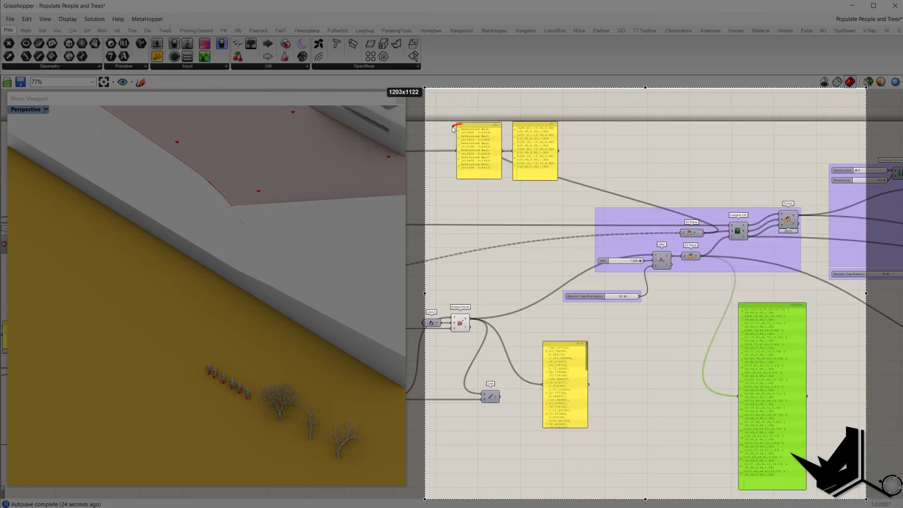
mouse_move(464, 124)
mouse_down()
mouse_move(488, 137)
mouse_move(467, 126)
mouse_up()
mouse_move(523, 125)
mouse_down()
mouse_move(510, 134)
mouse_move(551, 136)
mouse_move(534, 124)
mouse_move(512, 127)
mouse_up()
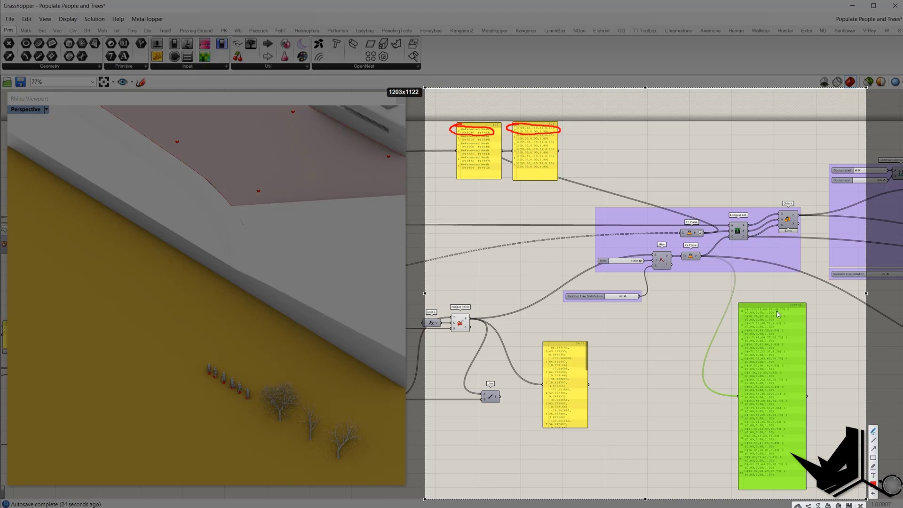
mouse_move(755, 301)
mouse_down()
mouse_move(733, 315)
mouse_move(800, 314)
mouse_move(755, 303)
mouse_up()
- Circle the second and last entries of the mesh and reference plane lists together with their matching target planes
mouse_move(462, 136)
mouse_down()
mouse_move(451, 137)
mouse_move(497, 140)
mouse_move(456, 137)
mouse_up()
mouse_move(523, 133)
mouse_down()
mouse_move(505, 138)
mouse_move(557, 143)
mouse_move(562, 135)
mouse_move(509, 133)
mouse_up()
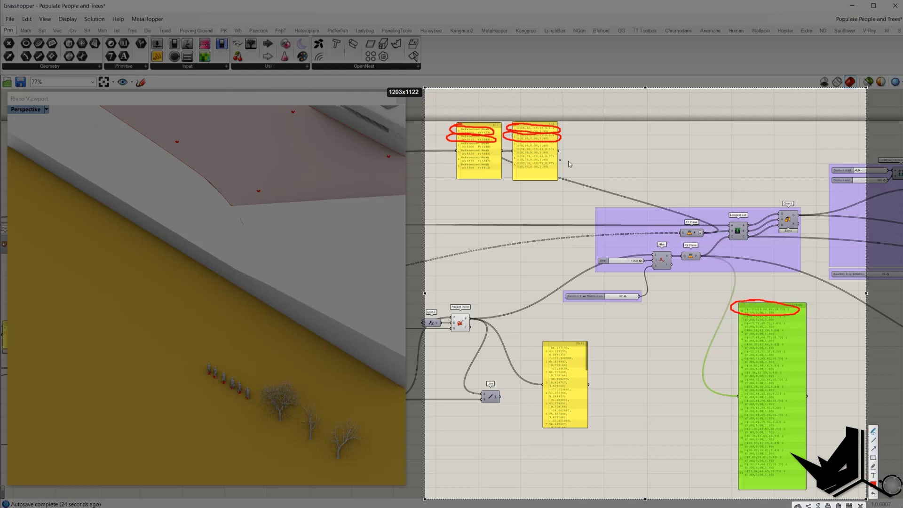
mouse_move(739, 314)
mouse_down()
mouse_move(730, 317)
mouse_move(797, 317)
mouse_move(732, 315)
mouse_up()
mouse_move(464, 166)
mouse_down()
mouse_move(453, 177)
mouse_move(502, 172)
mouse_move(463, 167)
mouse_up()
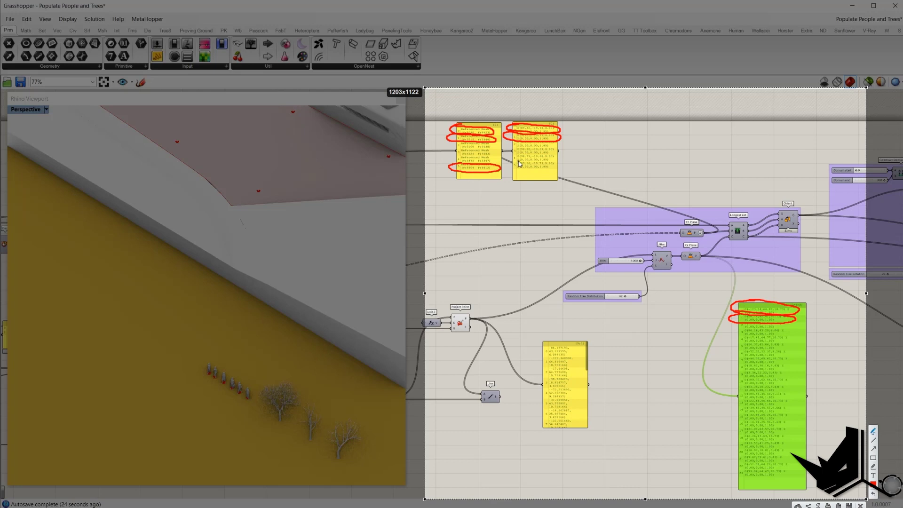
mouse_move(519, 163)
mouse_down()
mouse_move(508, 168)
mouse_move(550, 176)
mouse_move(537, 160)
mouse_move(519, 166)
mouse_up()
mouse_move(748, 343)
mouse_down()
mouse_move(734, 349)
mouse_move(774, 357)
mouse_move(798, 347)
mouse_move(744, 347)
mouse_up()
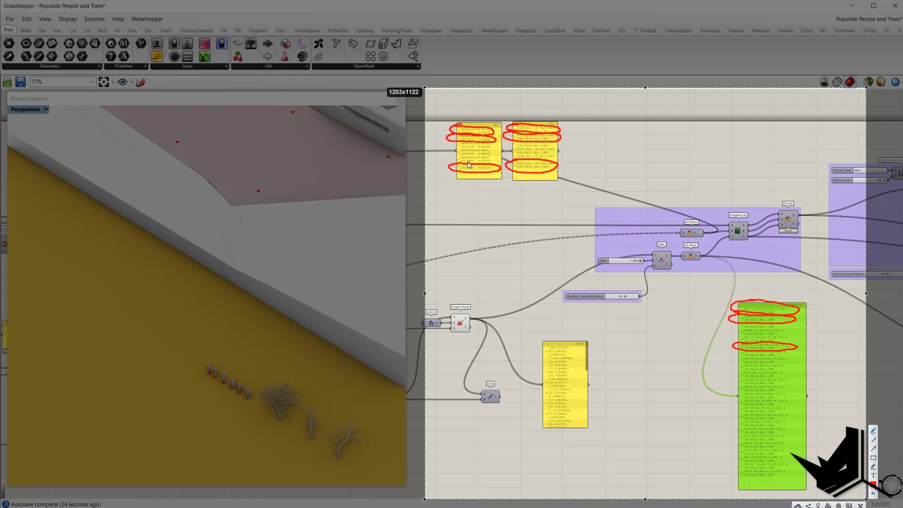
- Circle the last mesh and reference plane again and mark the target planes following the sixth one as their repeats
mouse_move(468, 163)
mouse_down()
mouse_move(482, 177)
mouse_move(496, 165)
mouse_move(464, 165)
mouse_up()
mouse_move(535, 163)
mouse_down()
mouse_move(510, 165)
mouse_move(522, 178)
mouse_move(564, 168)
mouse_move(525, 163)
mouse_up()
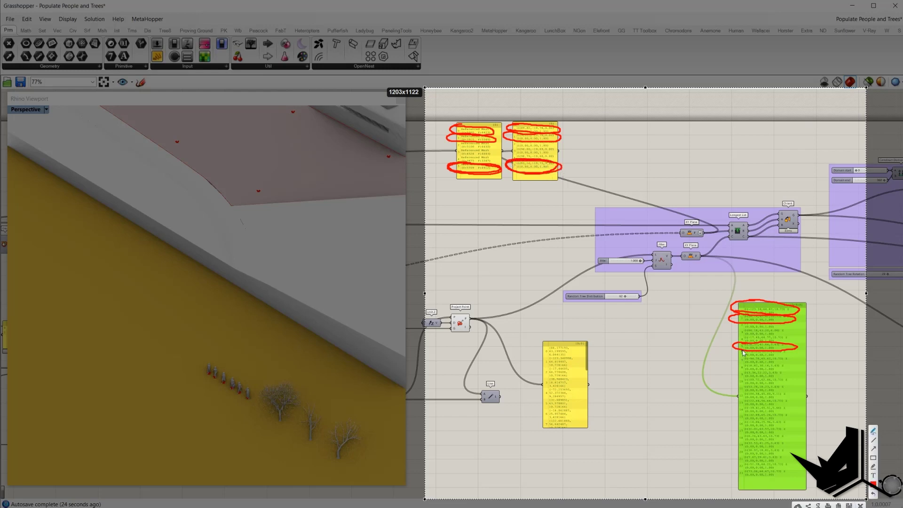
mouse_move(743, 354)
mouse_down()
mouse_move(735, 358)
mouse_move(755, 365)
mouse_move(792, 360)
mouse_move(770, 352)
mouse_up()
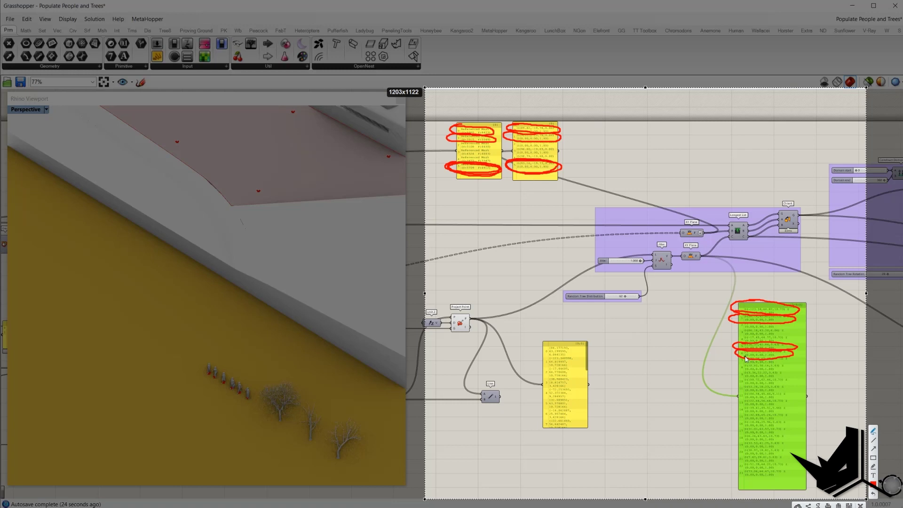
mouse_move(745, 359)
mouse_down()
mouse_move(736, 366)
mouse_move(794, 369)
mouse_move(743, 360)
mouse_move(783, 371)
mouse_move(738, 369)
mouse_move(769, 385)
mouse_move(736, 375)
mouse_up()
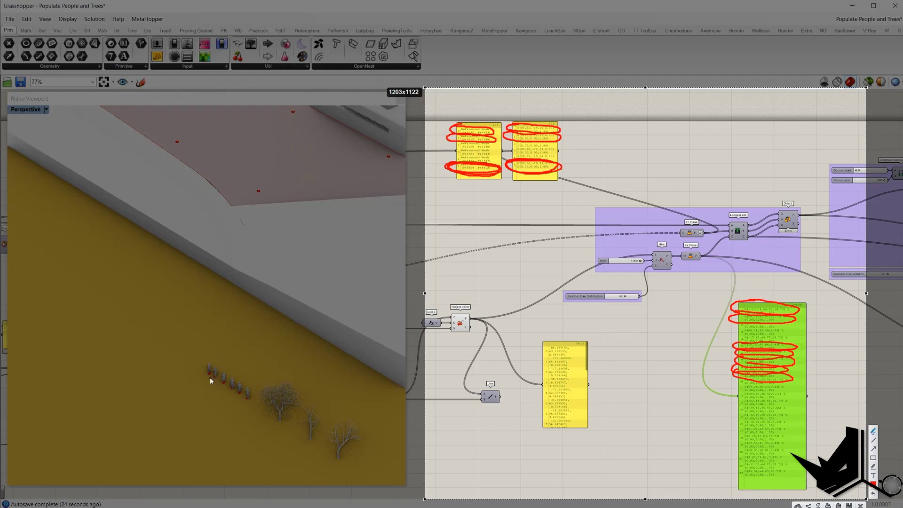
- Circle the people in the Rhino viewport, outline the remaining target planes, and close the screenshot markup
drag(210, 379, 237, 399)
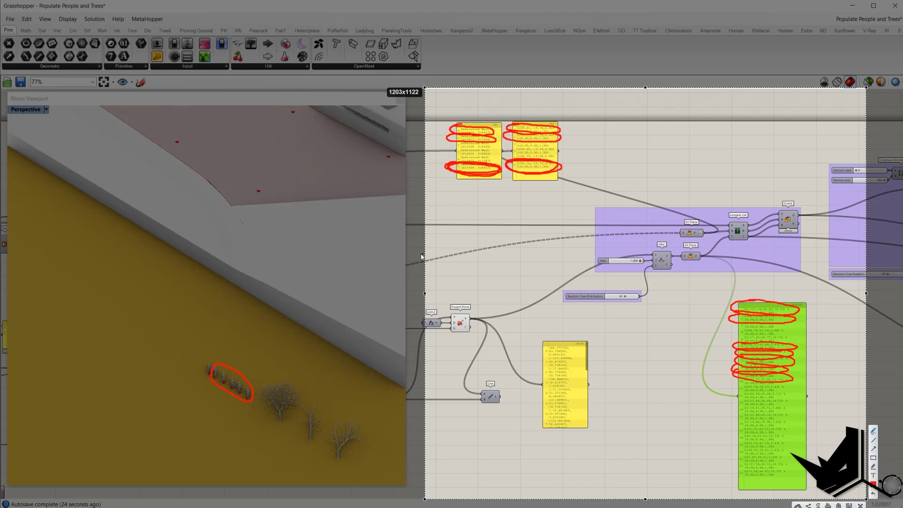
mouse_move(203, 359)
mouse_down()
mouse_move(199, 366)
mouse_move(214, 372)
mouse_up()
drag(798, 352, 741, 354)
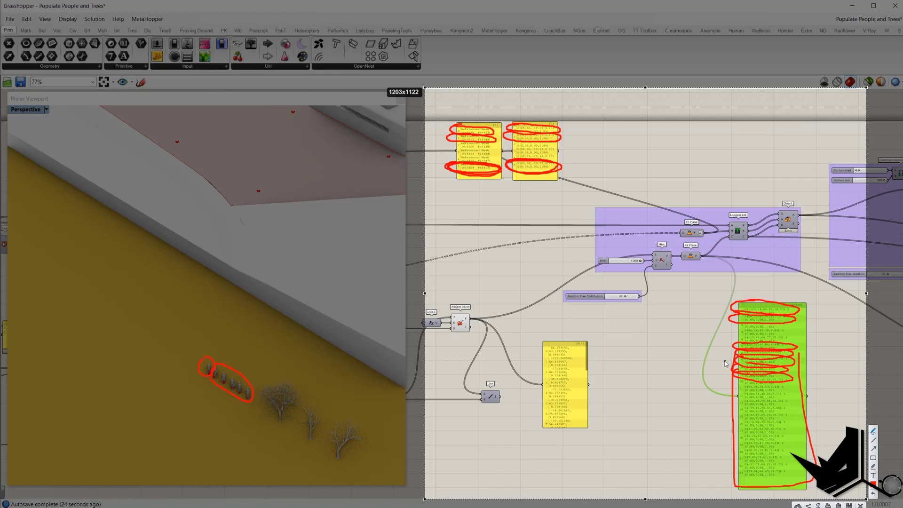
key(Escape)
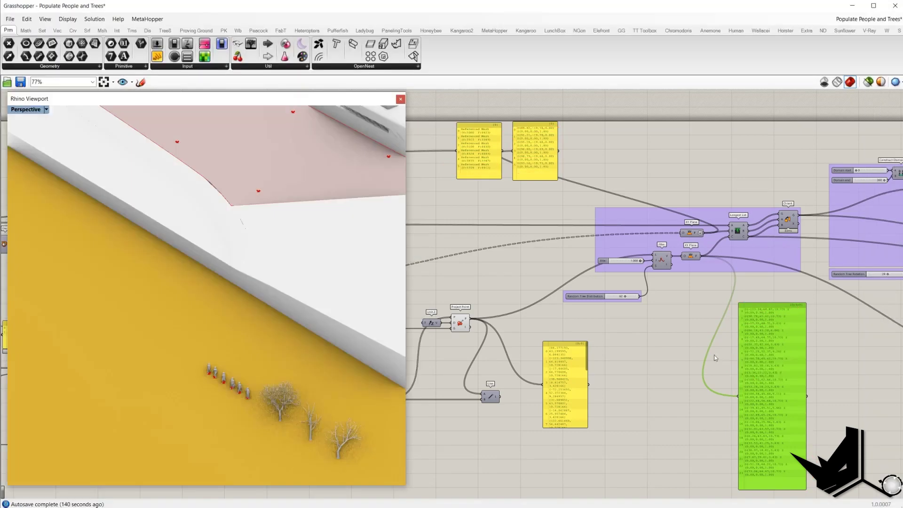
- Start a new screenshot markup and draw elongated outlines extending below the mesh and reference plane panels
key(Print)
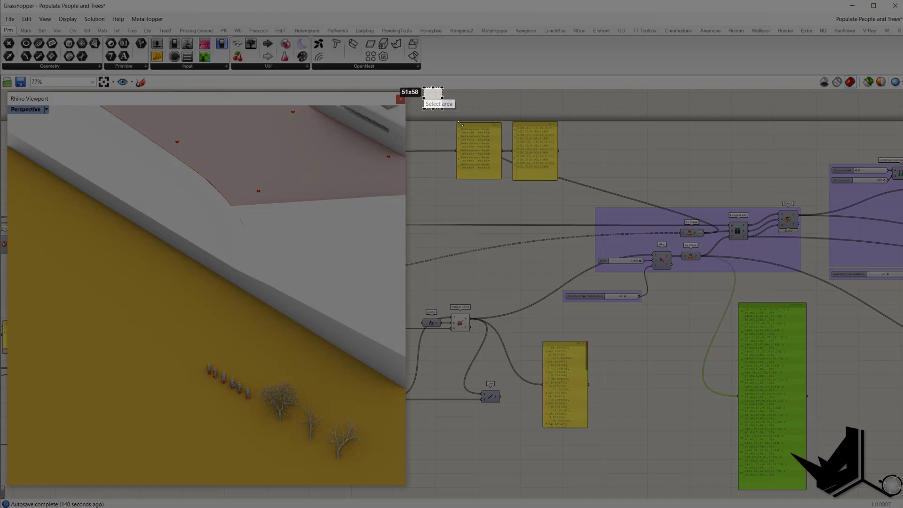
drag(424, 87, 889, 494)
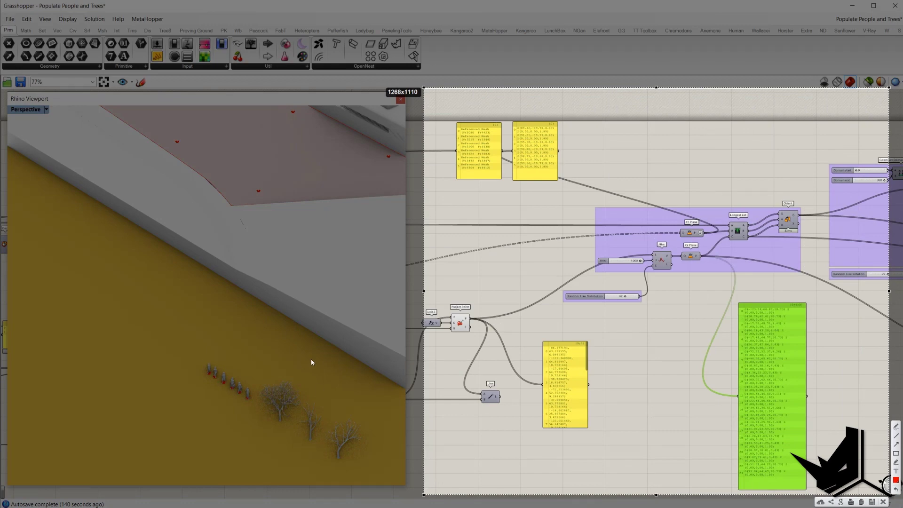
click(896, 427)
mouse_move(457, 121)
mouse_down()
mouse_move(453, 254)
mouse_move(505, 245)
mouse_move(504, 124)
mouse_up()
drag(510, 114, 516, 134)
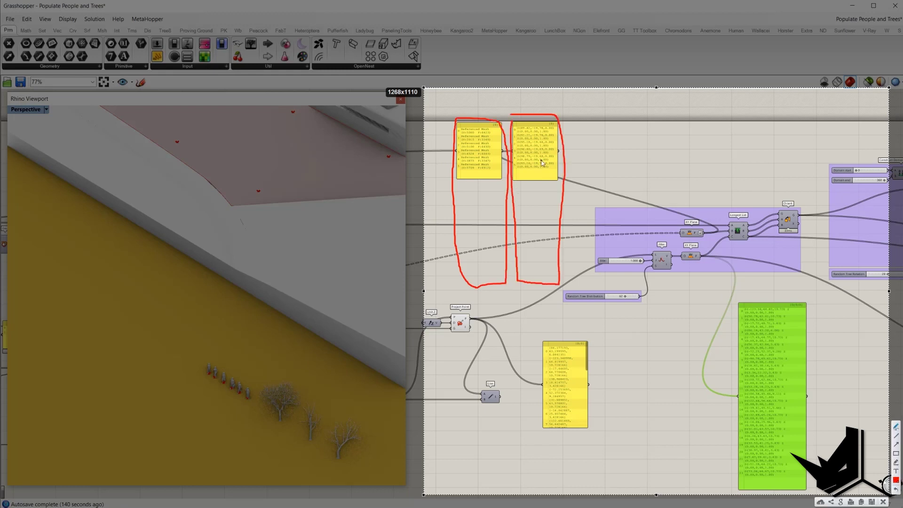
- Outline the target planes panel, redoing the first attempt, and write 24 at all three outlined lists
mouse_move(738, 299)
mouse_down()
mouse_move(808, 299)
mouse_move(817, 453)
mouse_move(766, 495)
mouse_up()
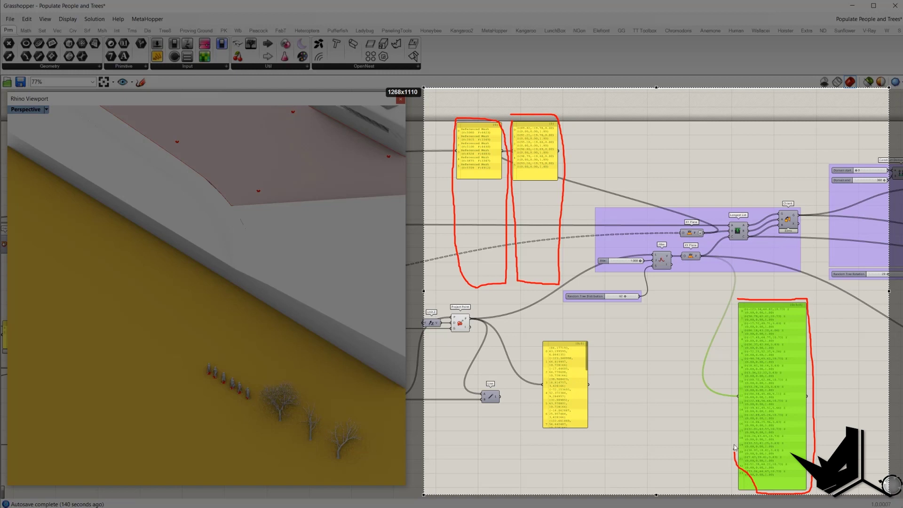
key(ctrl+z)
mouse_move(737, 304)
mouse_down()
mouse_move(776, 304)
mouse_move(810, 457)
mouse_move(739, 493)
mouse_up()
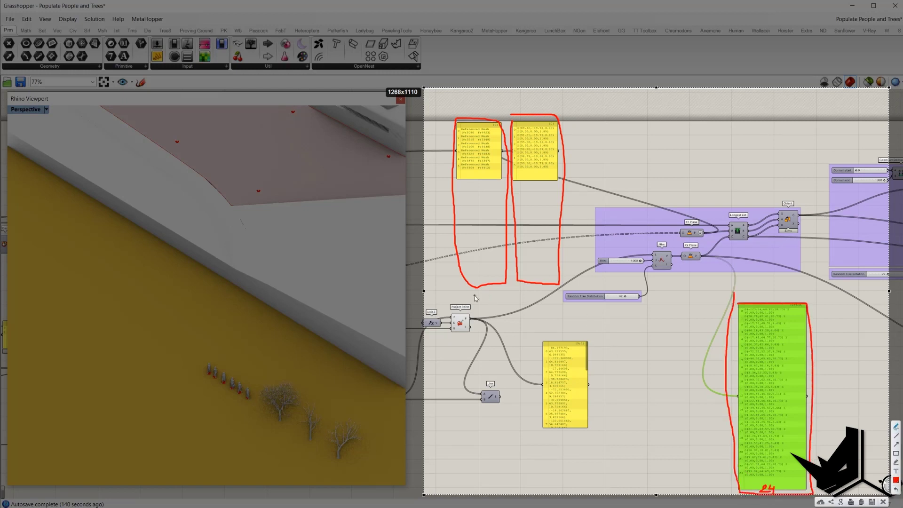
drag(474, 296, 494, 302)
mouse_move(490, 296)
mouse_down()
mouse_move(487, 309)
mouse_move(550, 302)
mouse_up()
drag(546, 295, 548, 311)
- Circle the Longest List component and its C input, mark the target list's 24 label, and close the screenshot markup
mouse_move(749, 207)
mouse_down()
mouse_move(725, 243)
mouse_move(755, 214)
mouse_move(750, 207)
mouse_up()
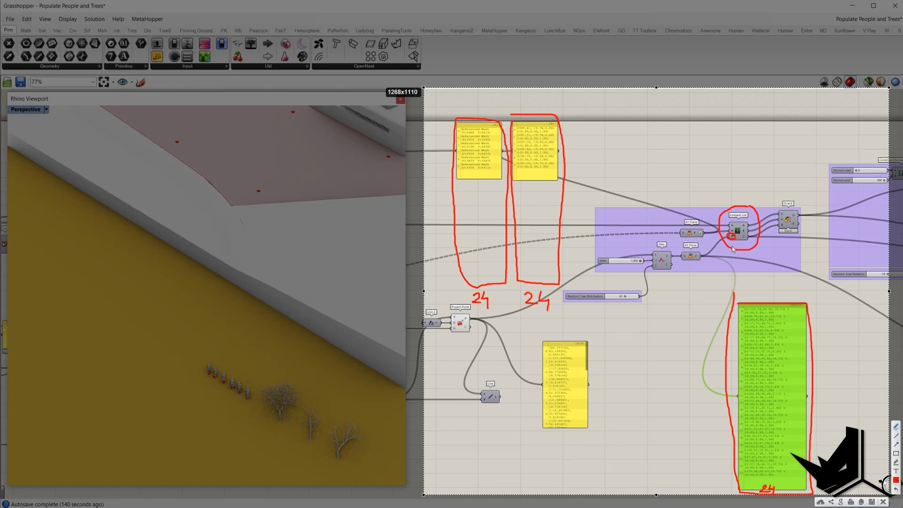
mouse_move(772, 482)
mouse_down()
mouse_move(761, 500)
mouse_move(770, 481)
mouse_up()
key(Escape)
- Examine the list-matching options of the Longest List component
scroll(740, 234, up, 5)
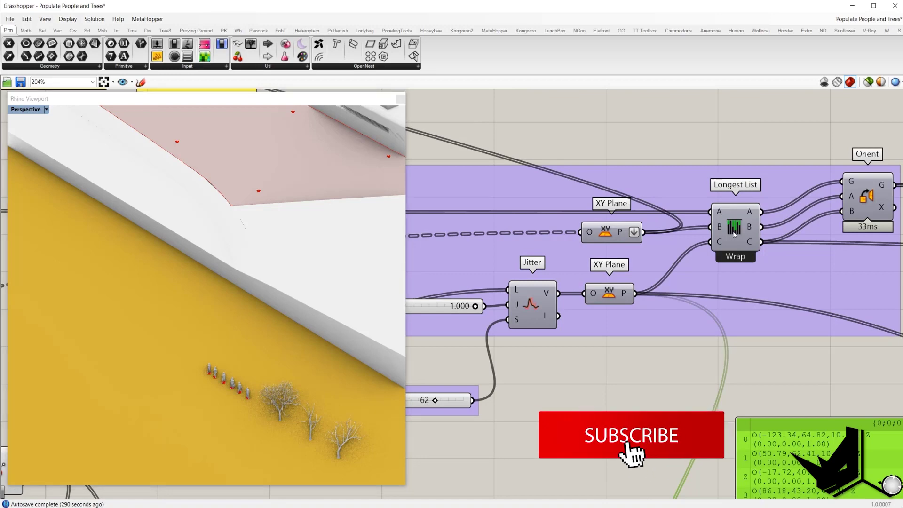
right_click(737, 235)
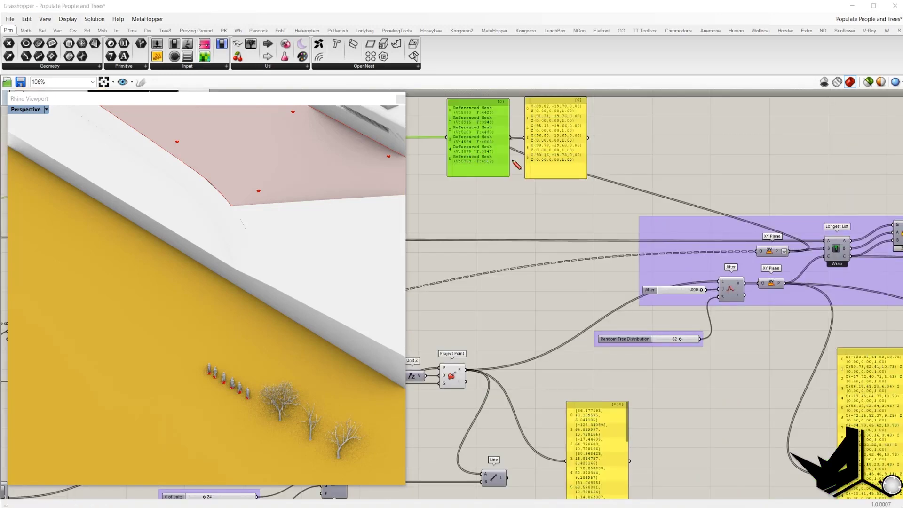
- Sketch an outline around the mesh list, circle its first meshes in turn, and write the continuing indices 6 and 7 below
mouse_move(447, 103)
mouse_down()
mouse_move(509, 116)
mouse_move(448, 103)
mouse_up()
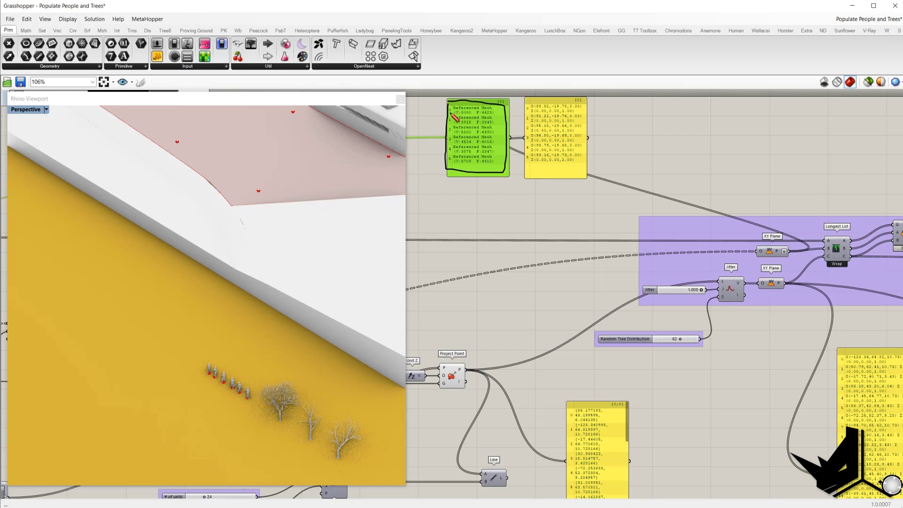
drag(447, 180, 447, 183)
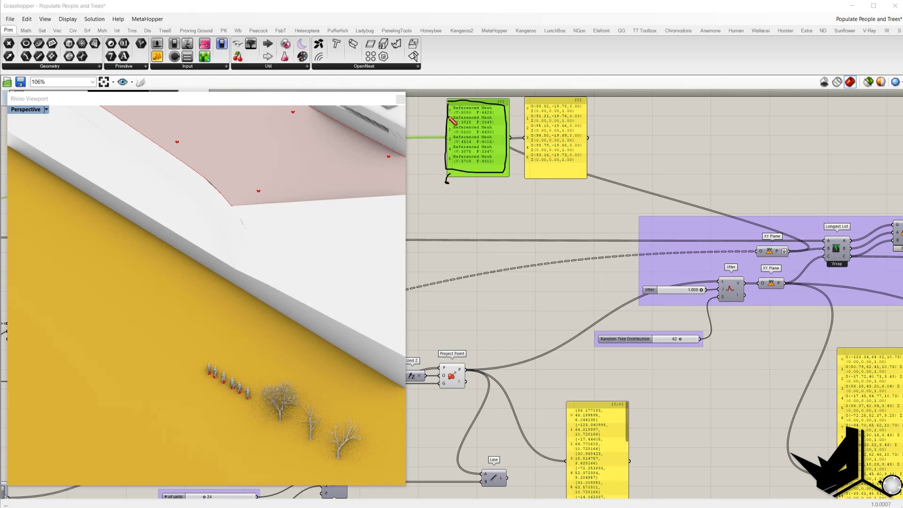
mouse_move(448, 117)
mouse_down()
mouse_move(497, 116)
mouse_move(450, 113)
mouse_up()
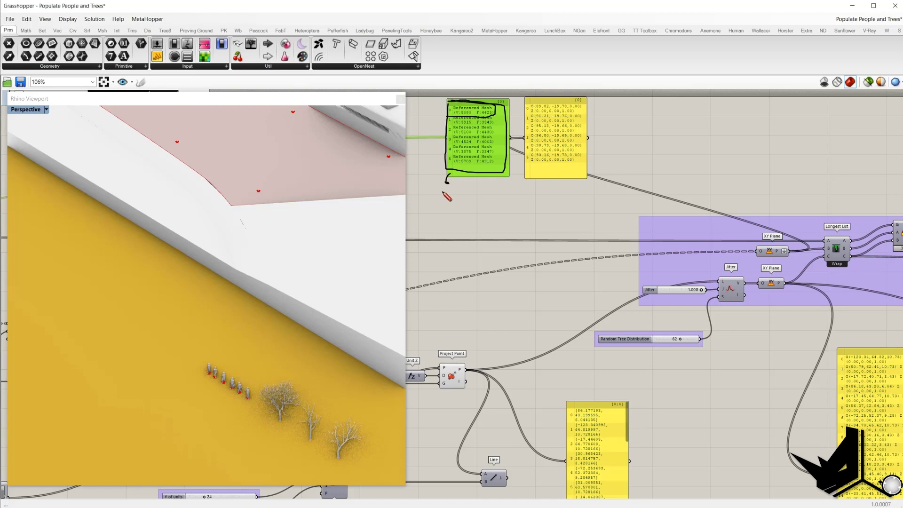
drag(443, 192, 448, 205)
mouse_move(446, 120)
mouse_down()
mouse_move(480, 128)
mouse_move(475, 118)
mouse_up()
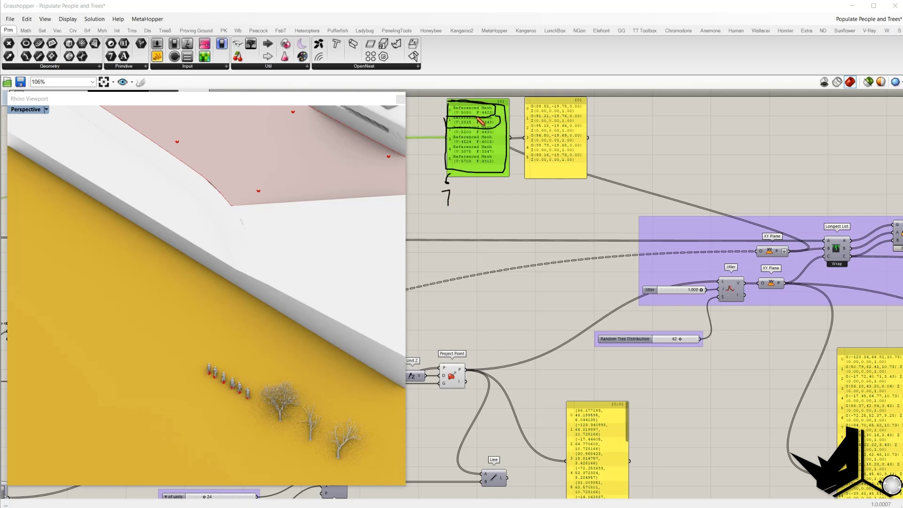
mouse_move(445, 212)
mouse_down()
mouse_move(450, 221)
mouse_move(449, 207)
mouse_up()
mouse_move(447, 128)
mouse_down()
mouse_move(493, 137)
mouse_move(499, 127)
mouse_up()
mouse_move(522, 98)
mouse_down()
mouse_move(521, 159)
mouse_move(611, 164)
mouse_move(594, 101)
mouse_move(516, 95)
mouse_up()
- Add a panel, connect the Longest List's A output to it, and place it enlarged beside the original mesh list panel
click(157, 56)
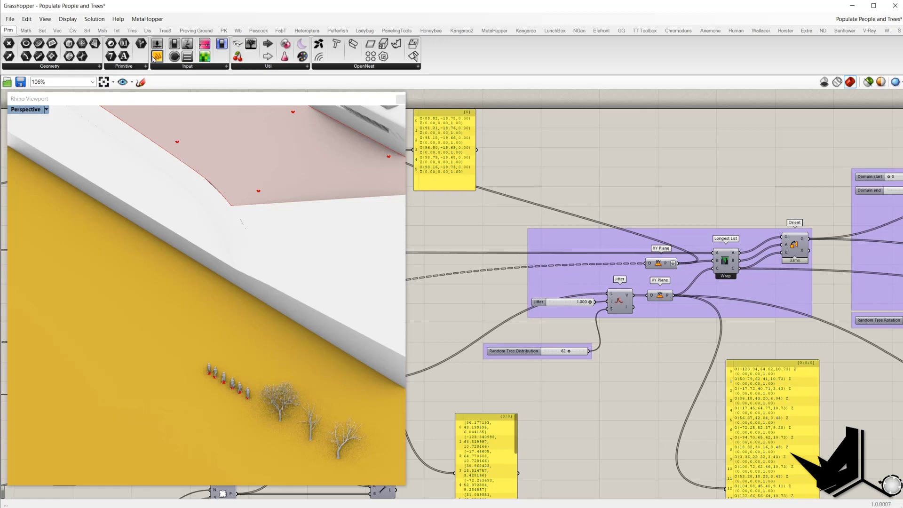
click(777, 189)
drag(739, 253, 746, 188)
drag(776, 187, 556, 430)
scroll(791, 201, down, 3)
scroll(508, 184, up, 3)
scroll(505, 273, down, 2)
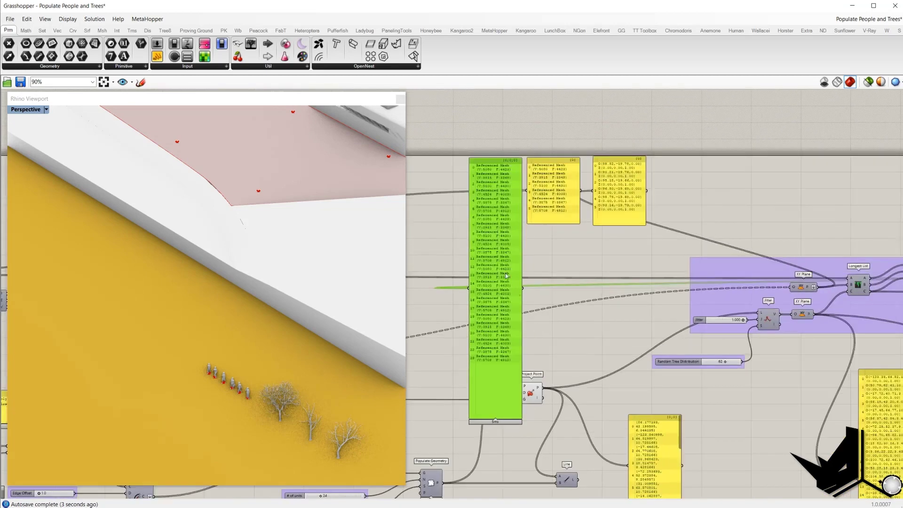
- Connect the enlarged panel to the Longest List's reference plane output and scroll through its entries
scroll(506, 273, down, 1)
right_drag(506, 273, 464, 214)
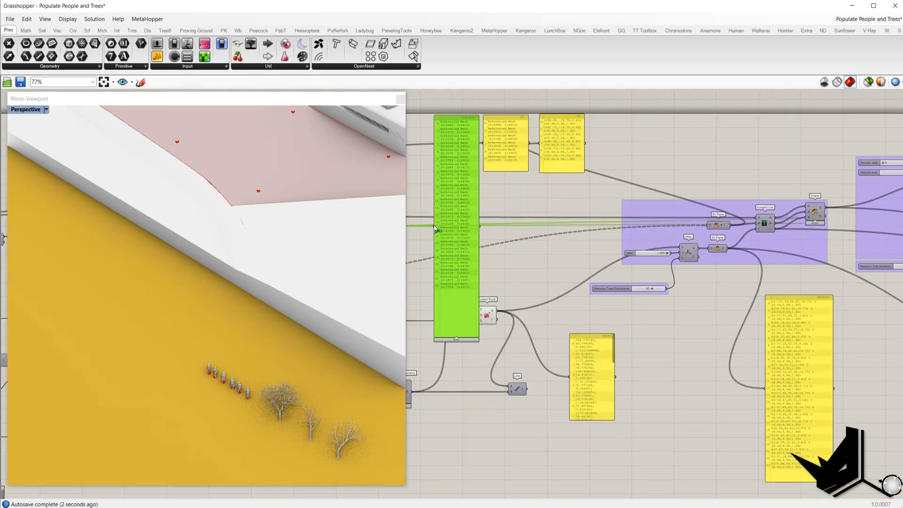
drag(434, 225, 434, 225)
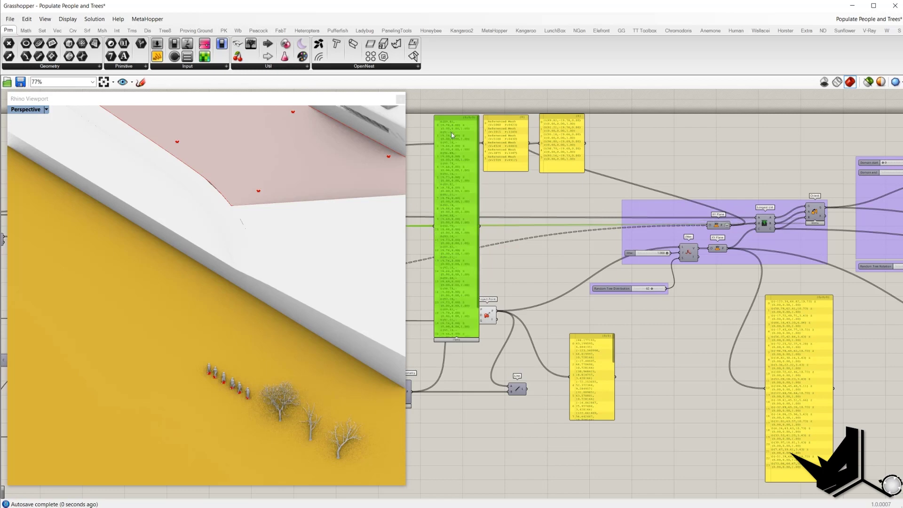
scroll(478, 155, down, 2)
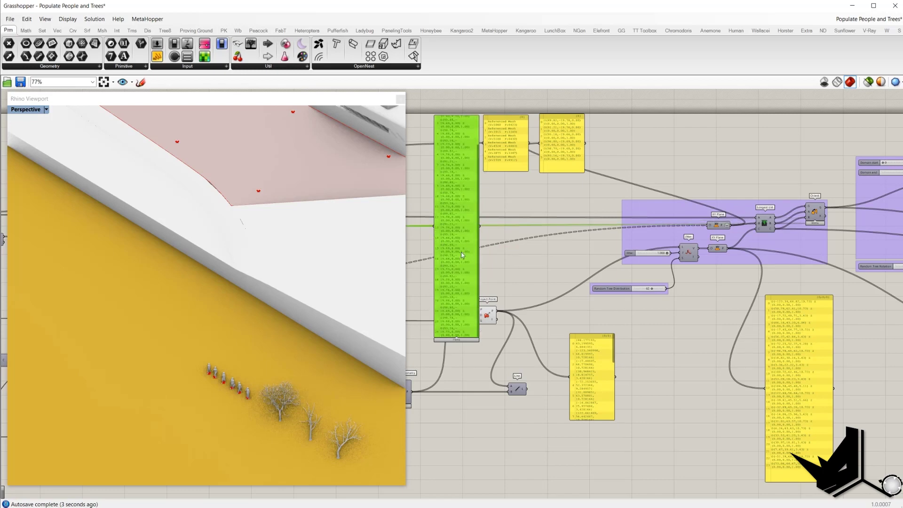
- Delete the enlarged panel and the other panels listing the meshes, reference planes, projected points and target planes
key(Delete)
right_drag(686, 219, 540, 232)
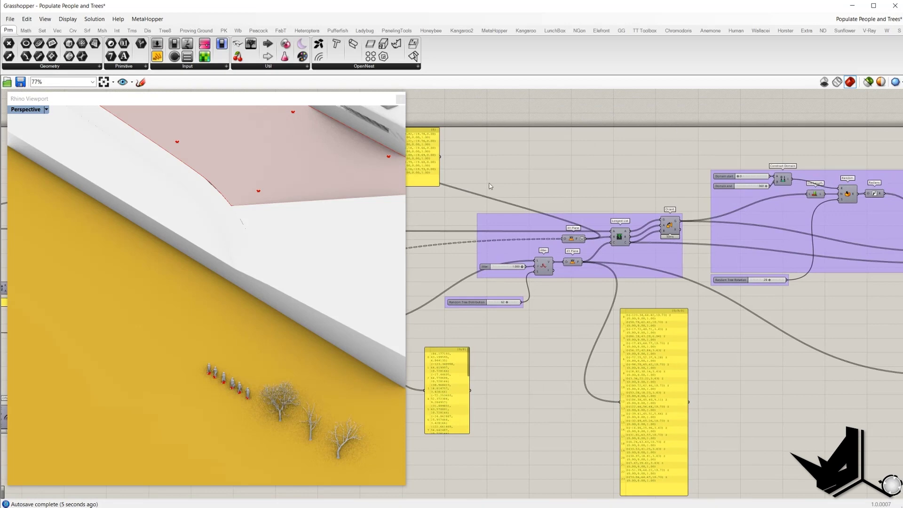
right_drag(491, 187, 632, 183)
drag(622, 180, 493, 142)
key(Delete)
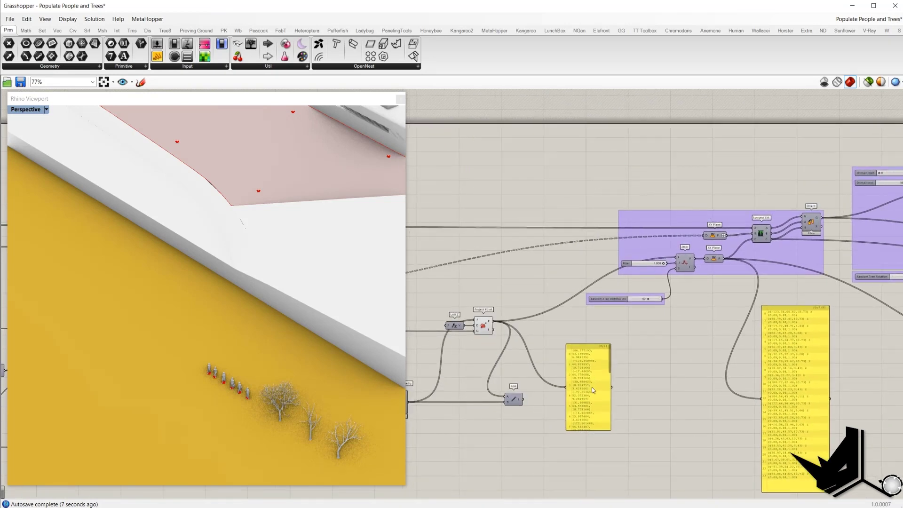
click(593, 389)
key(Delete)
click(787, 355)
key(Delete)
scroll(753, 302, up, 3)
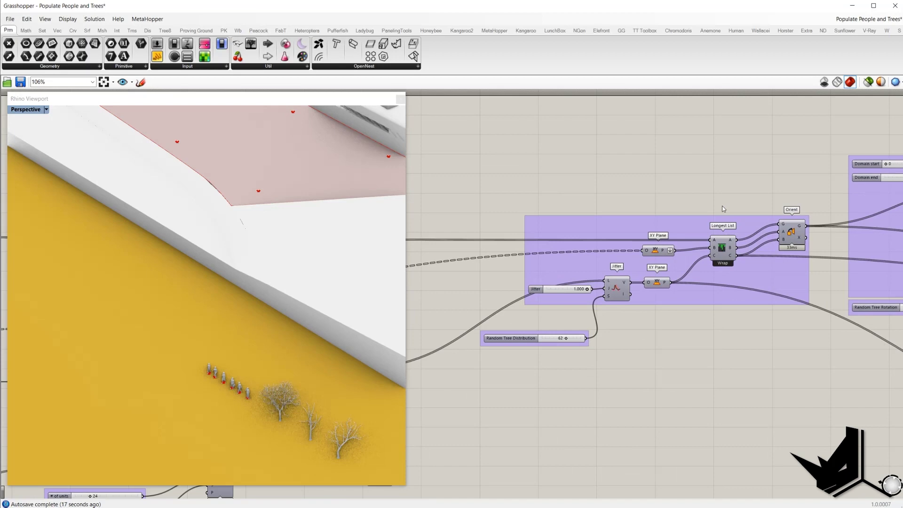
- Turn on the geometry preview of the Orient component fed by the Longest List
right_drag(779, 214, 725, 209)
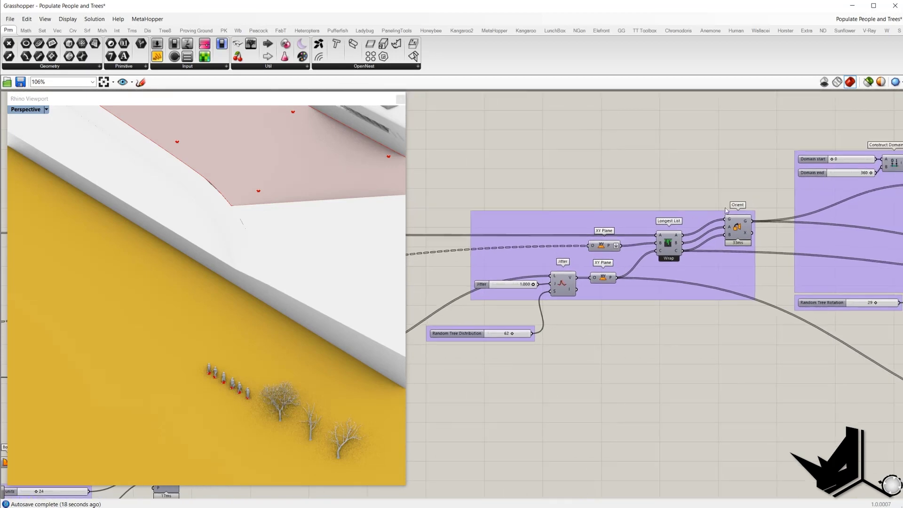
click(676, 239)
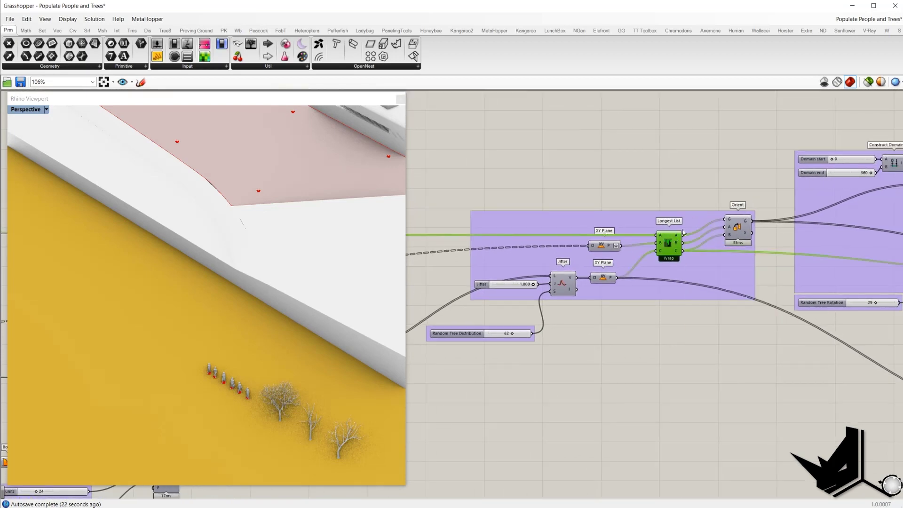
mouse_move(679, 235)
click(738, 228)
right_click(692, 178)
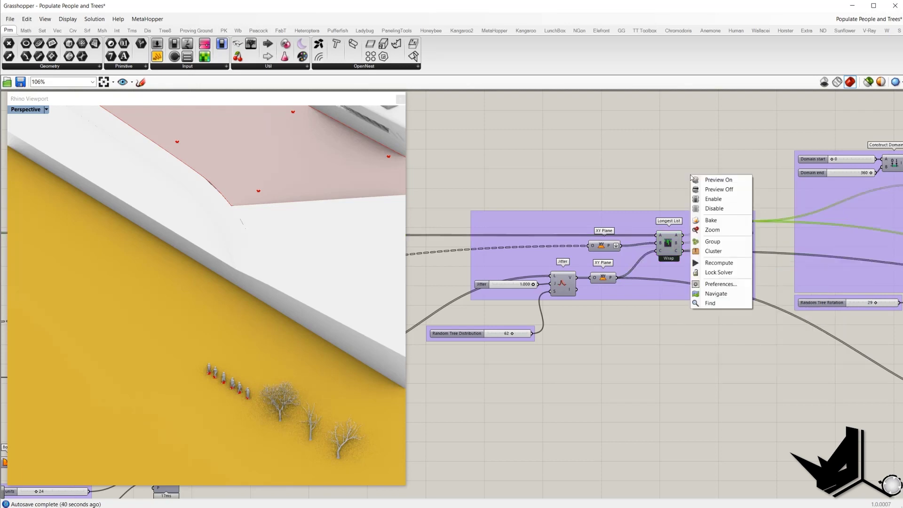
click(703, 181)
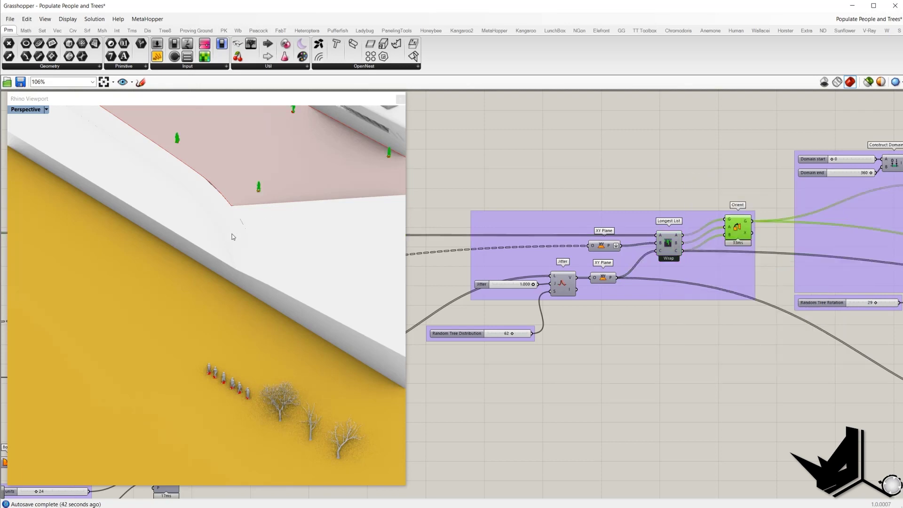
- Inspect the oriented people on the terrain around the building, both close up and from a distance
scroll(233, 233, down, 5)
scroll(258, 190, up, 3)
scroll(258, 190, down, 3)
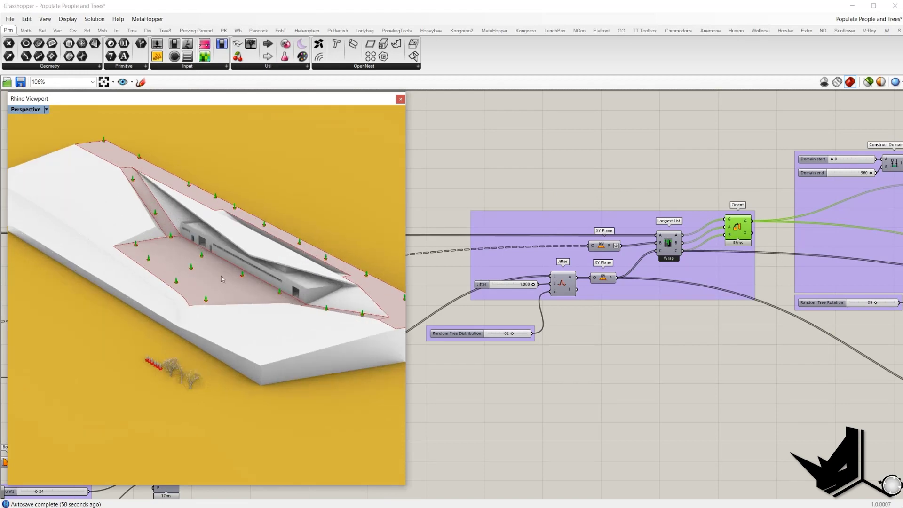
scroll(221, 275, up, 4)
scroll(171, 301, up, 5)
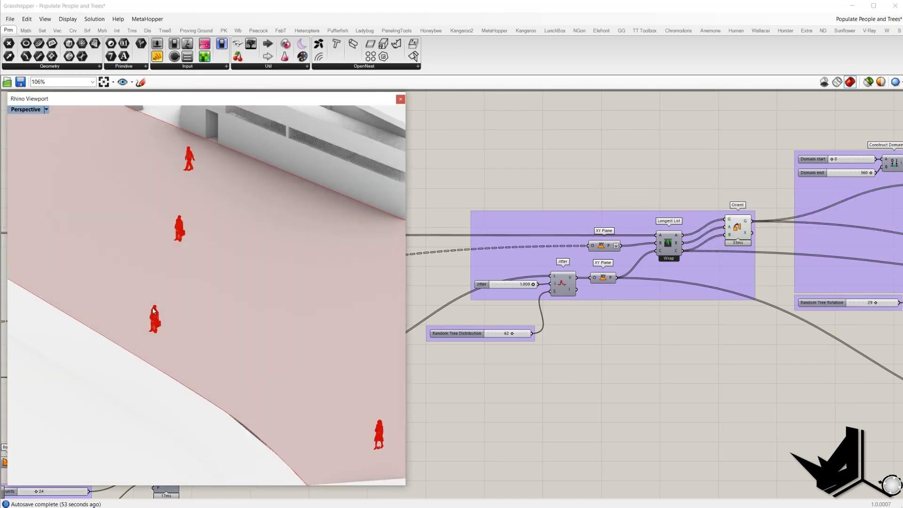
scroll(155, 308, down, 8)
mouse_move(153, 277)
right_down()
mouse_move(137, 276)
mouse_move(165, 269)
mouse_move(168, 280)
right_up()
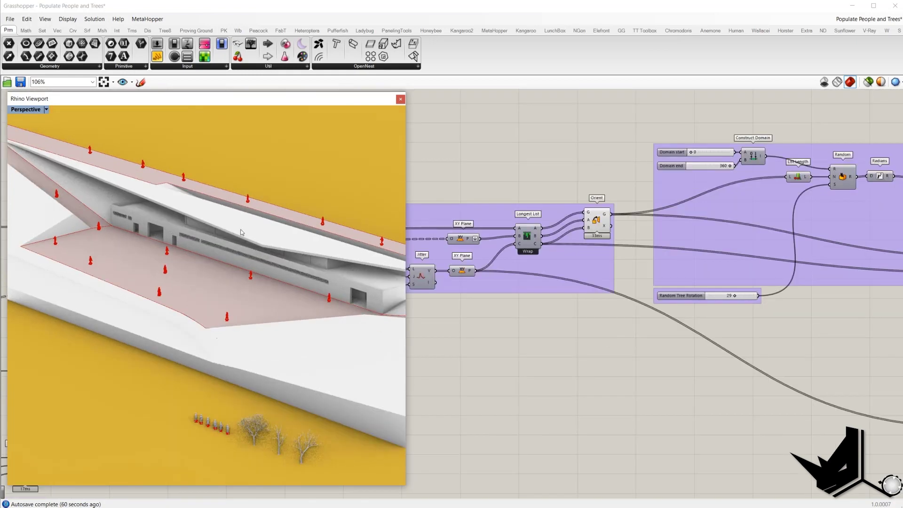
right_drag(317, 243, 177, 277)
- Examine the Jitter component with its two sliders and the Project Point component that supplies its list
drag(454, 244, 629, 338)
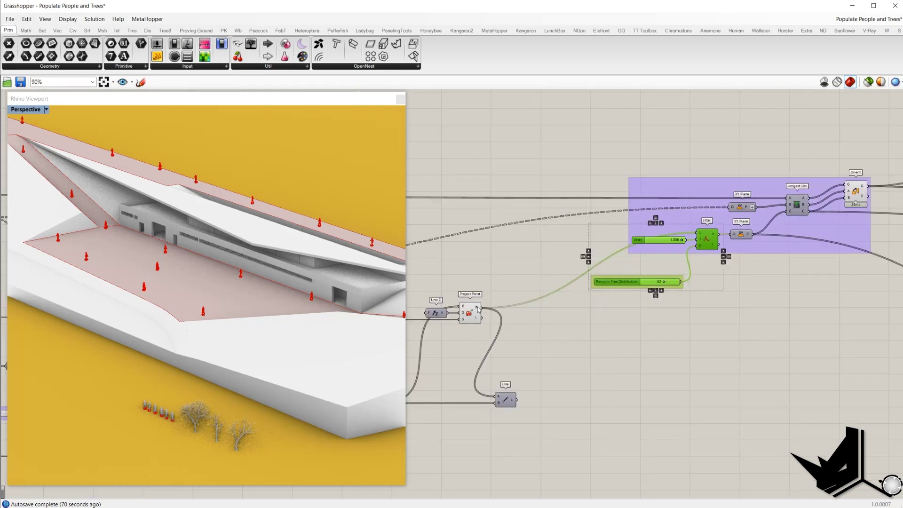
click(477, 311)
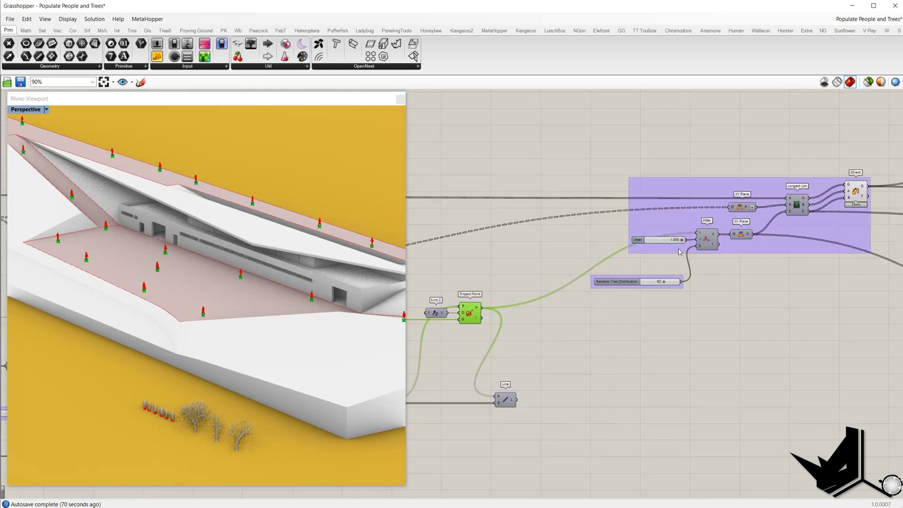
scroll(679, 252, up, 3)
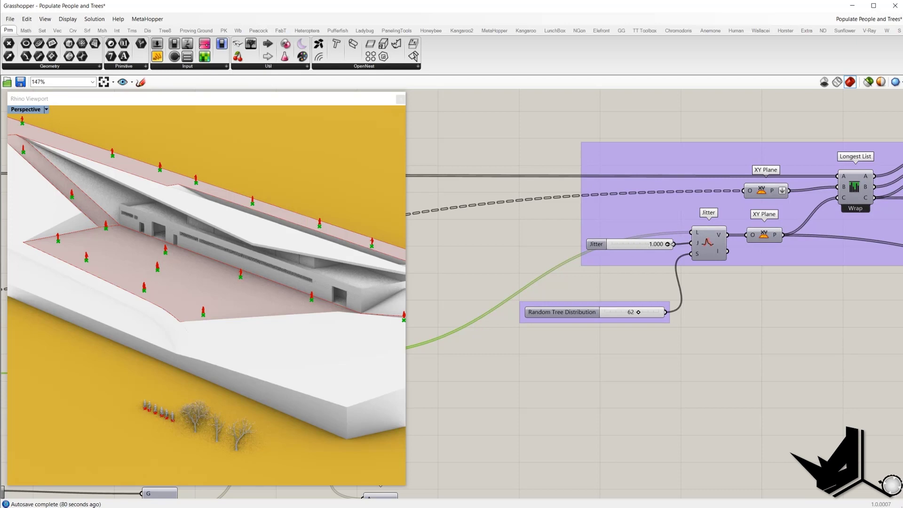
- Try a value of 0 on the Jitter slider
double_click(667, 244)
text(0)
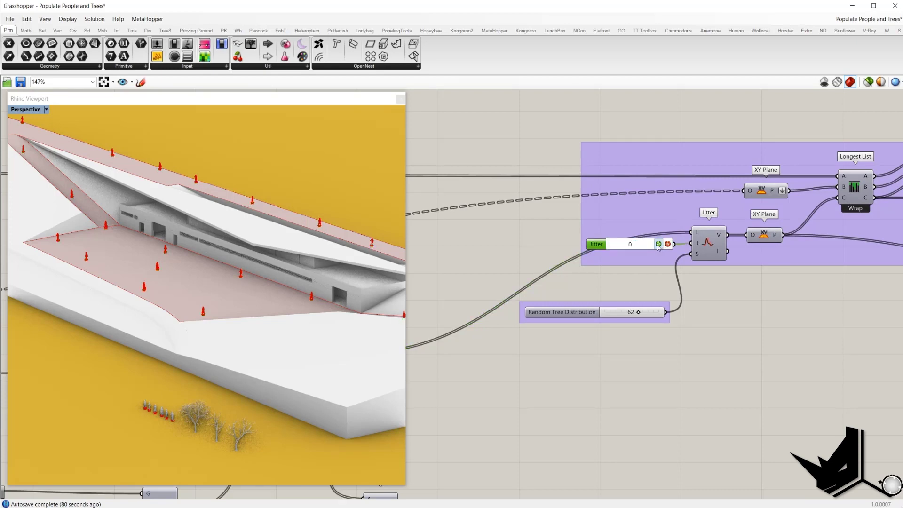
click(659, 244)
click(667, 243)
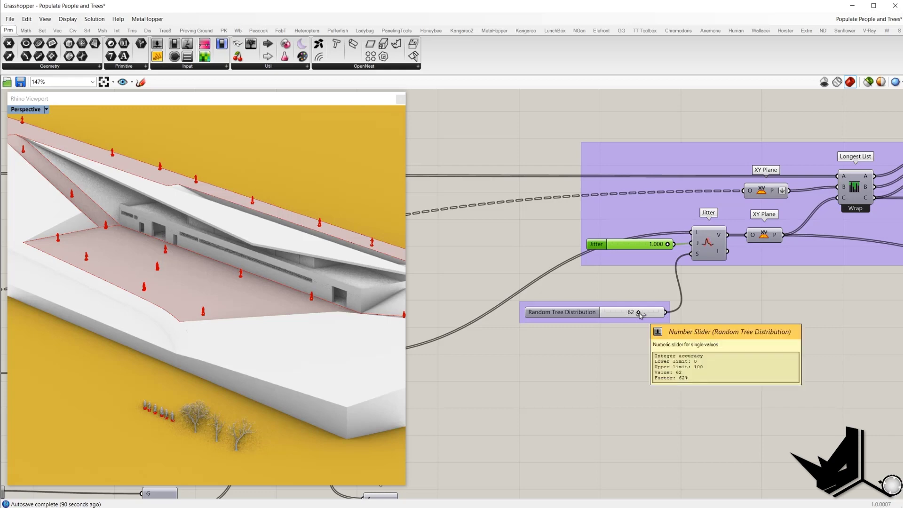
- Try different Random Tree Distribution seeds while checking the people in the viewport, and settle on 22
drag(639, 313, 615, 313)
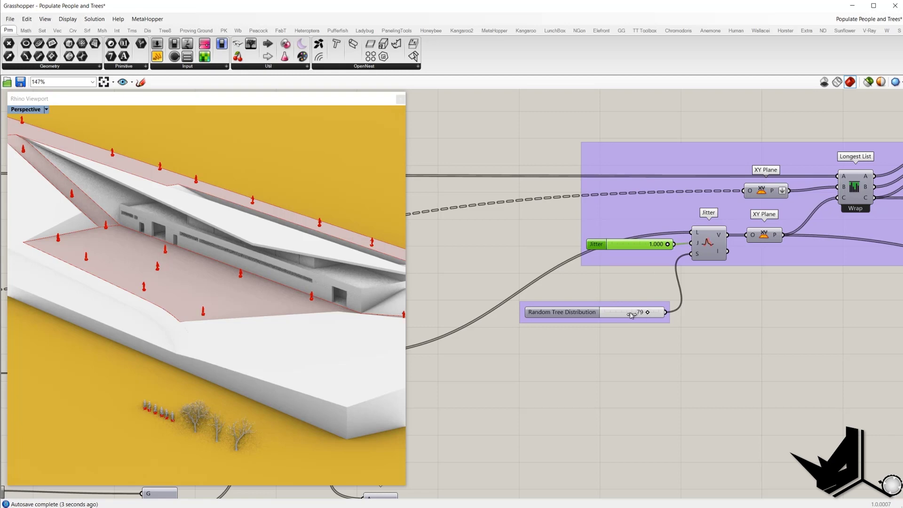
scroll(187, 244, up, 5)
scroll(187, 243, up, 3)
mouse_move(187, 243)
right_down()
mouse_move(226, 230)
mouse_move(202, 239)
right_up()
scroll(295, 287, down, 5)
right_drag(294, 287, 207, 291)
mouse_move(616, 313)
mouse_down()
mouse_move(628, 312)
mouse_move(621, 315)
mouse_up()
click(641, 350)
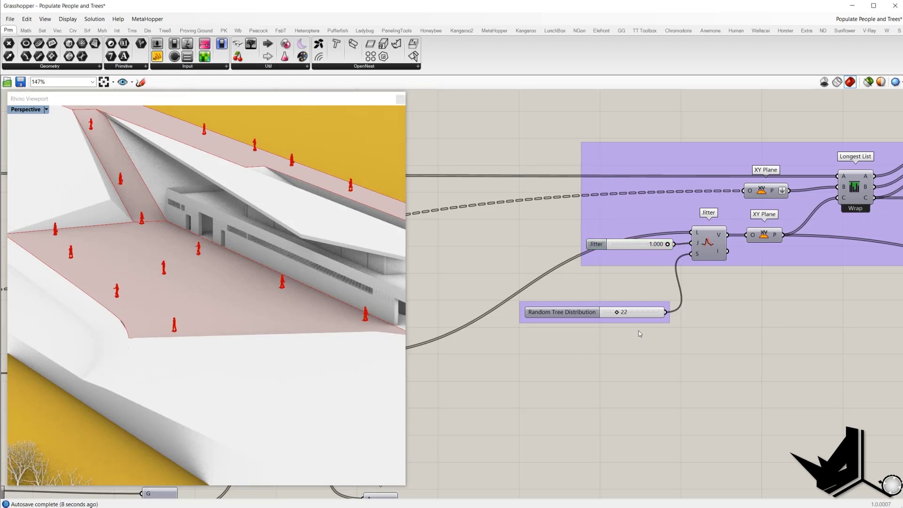
- Inspect the redistributed people around the building from several angles and distances
scroll(641, 352, down, 3)
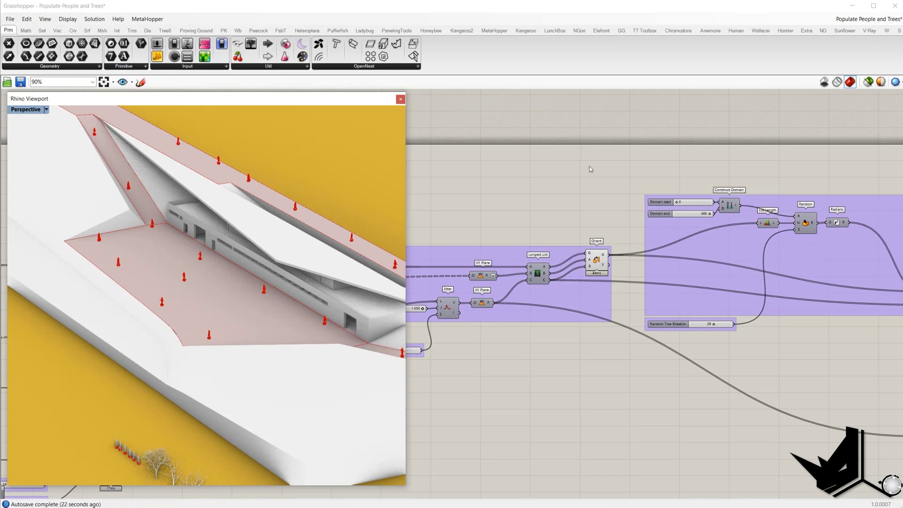
right_drag(591, 168, 528, 167)
right_drag(189, 283, 231, 262)
scroll(205, 289, up, 4)
scroll(225, 262, down, 7)
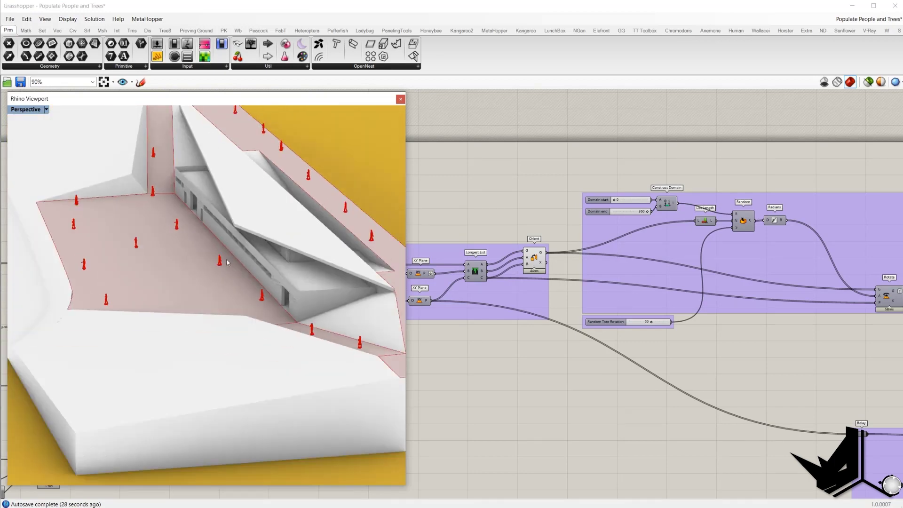
shift+right_drag(141, 292, 226, 303)
shift+right_drag(106, 350, 114, 349)
scroll(114, 350, up, 6)
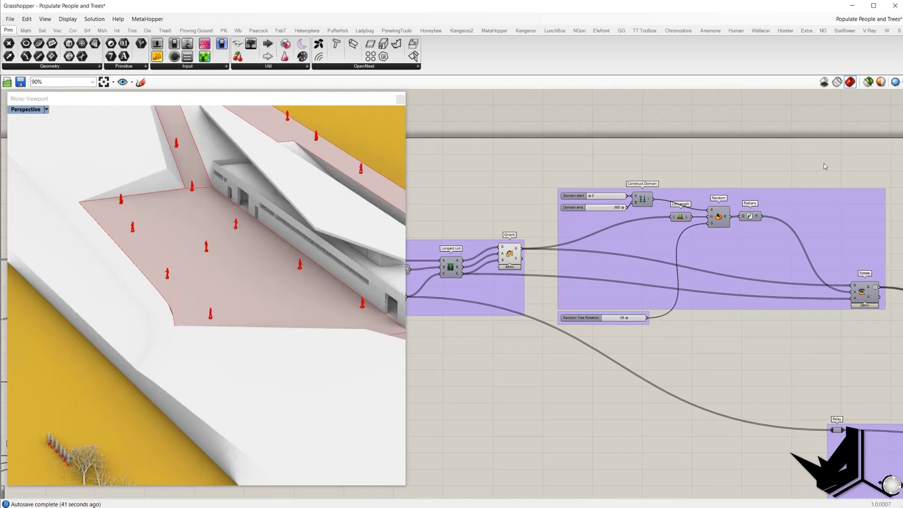
- Examine how the rotation group feeds the Rotate component, including the Random component's output list and the Radians conversion
drag(823, 162, 899, 352)
click(543, 225)
mouse_move(518, 253)
mouse_move(855, 297)
click(720, 221)
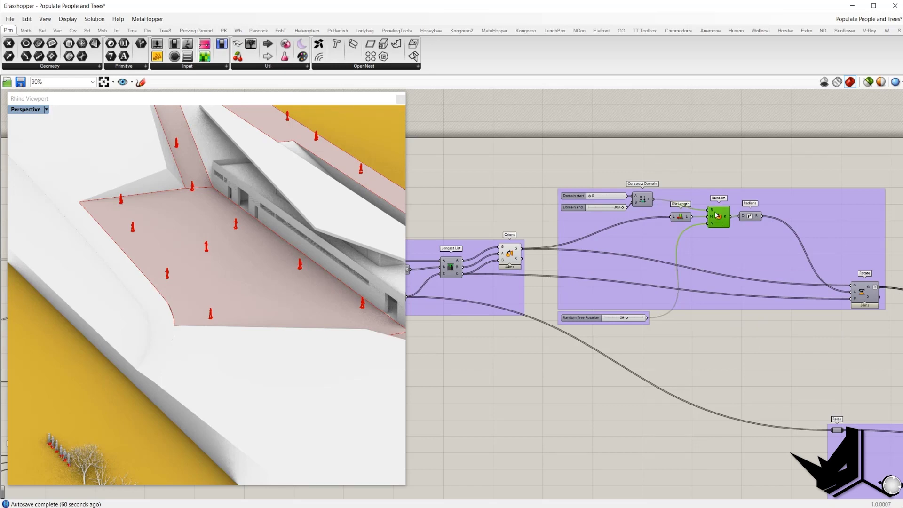
mouse_move(714, 213)
right_drag(684, 335, 611, 331)
mouse_move(654, 214)
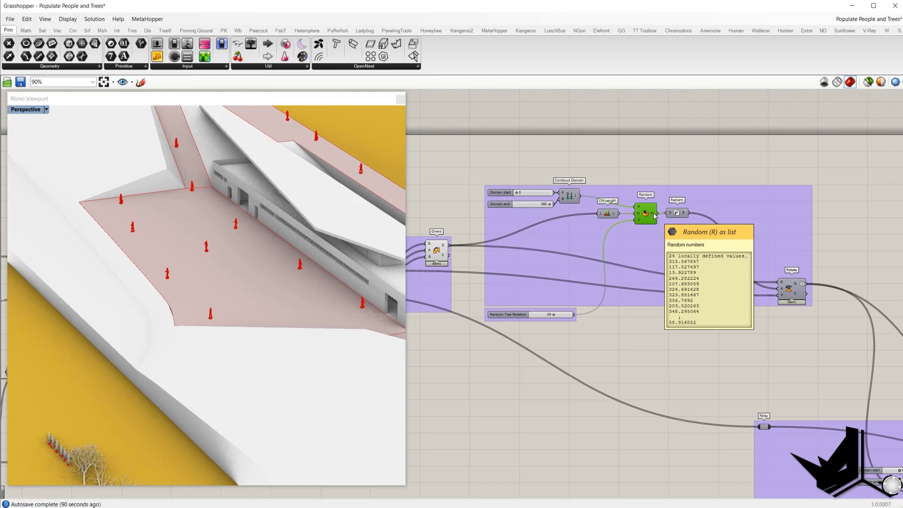
click(675, 215)
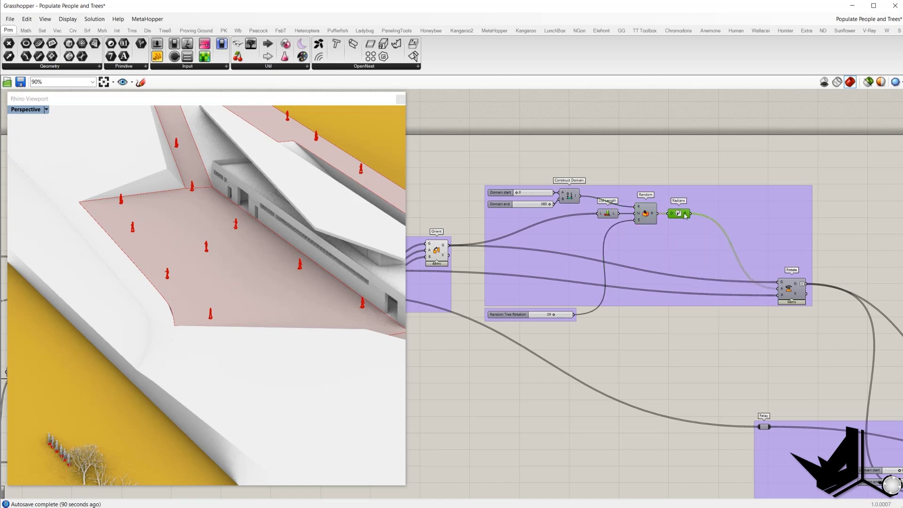
- Turn on the preview of the Rotate component and turn off the preview of the Orient component
right_drag(770, 295, 711, 287)
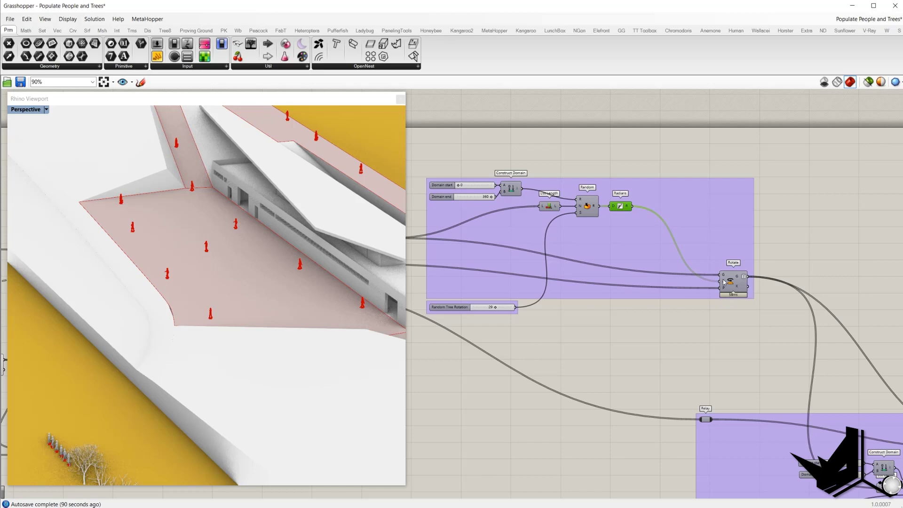
click(724, 281)
middle_click(779, 233)
click(794, 238)
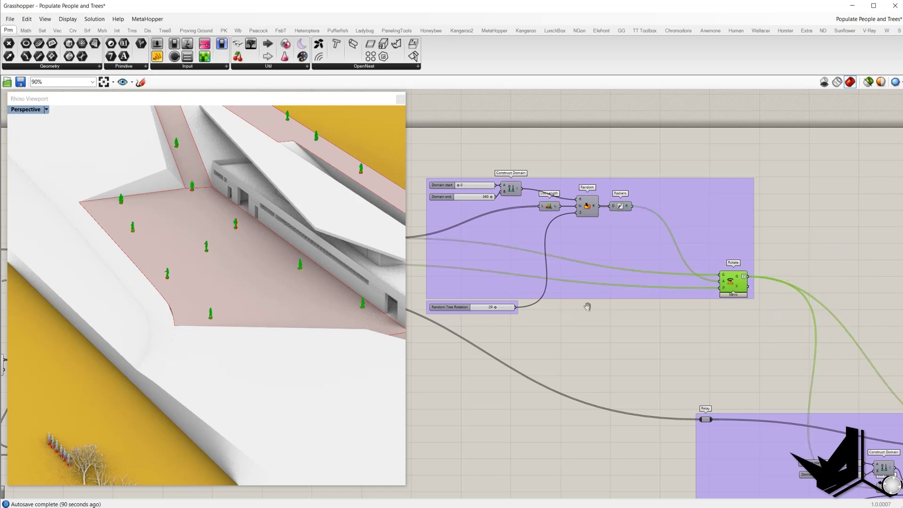
right_drag(588, 306, 728, 274)
scroll(728, 274, down, 2)
click(577, 228)
middle_click(558, 188)
click(578, 204)
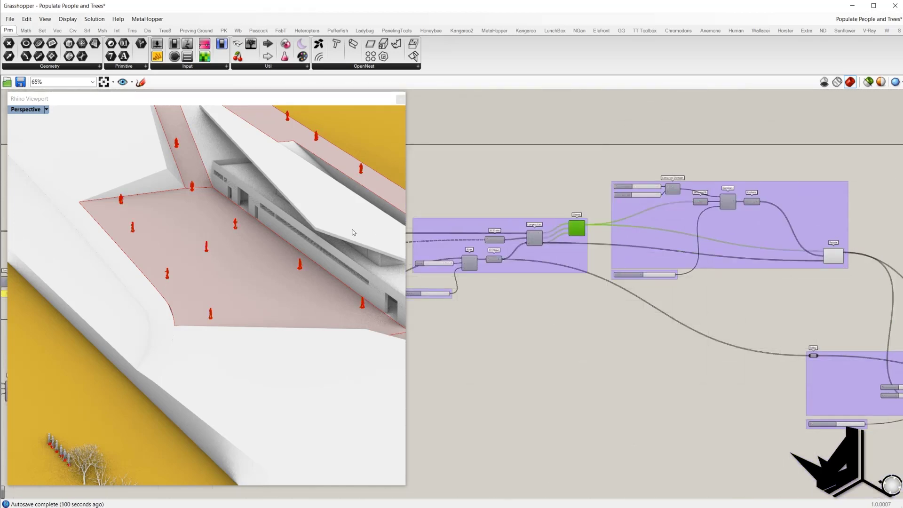
- Inspect the rotated people up close and vary the Random Tree Rotation slider to change their facing directions
scroll(284, 272, up, 10)
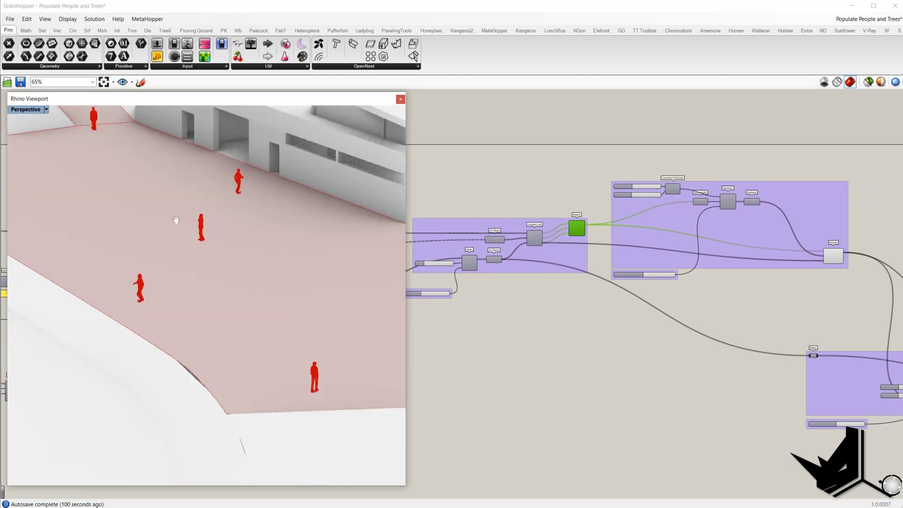
right_drag(203, 244, 257, 240)
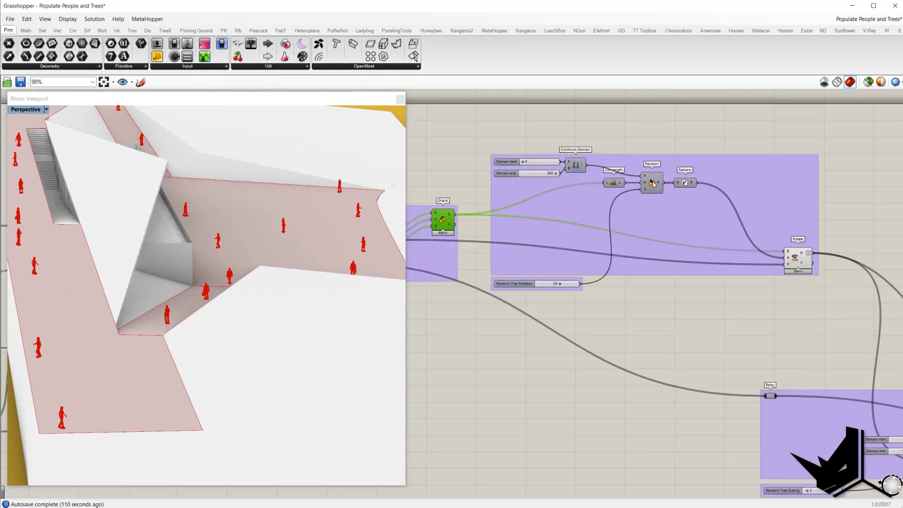
click(654, 183)
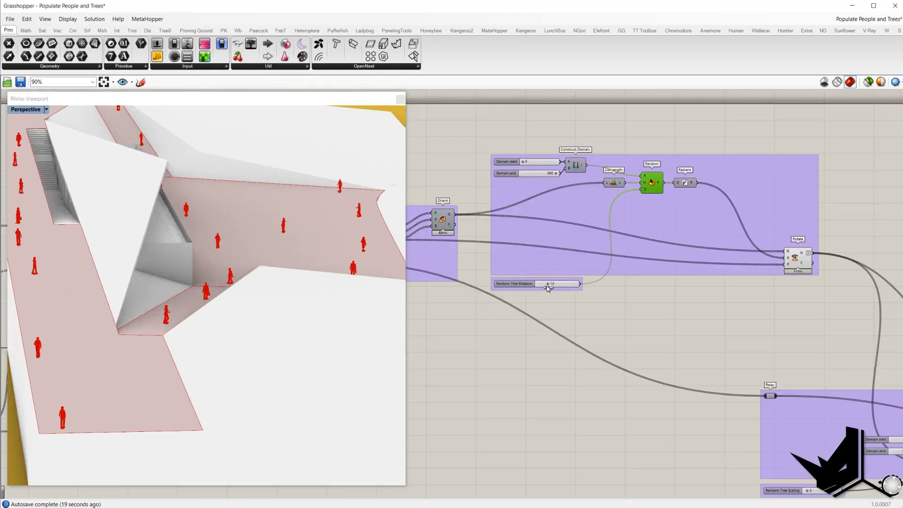
drag(548, 288, 556, 289)
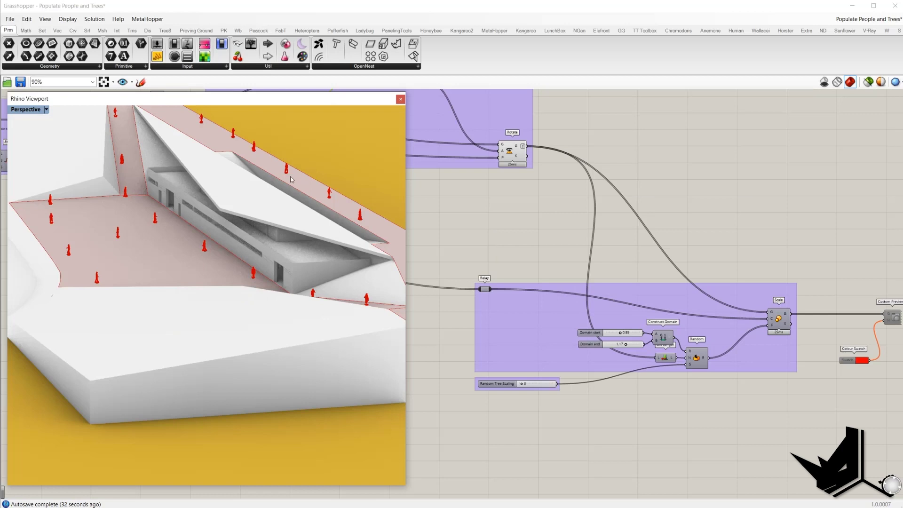
- View the rotated people on the courtyard and the path behind the building more closely
scroll(271, 199, up, 2)
shift+right_drag(273, 199, 300, 231)
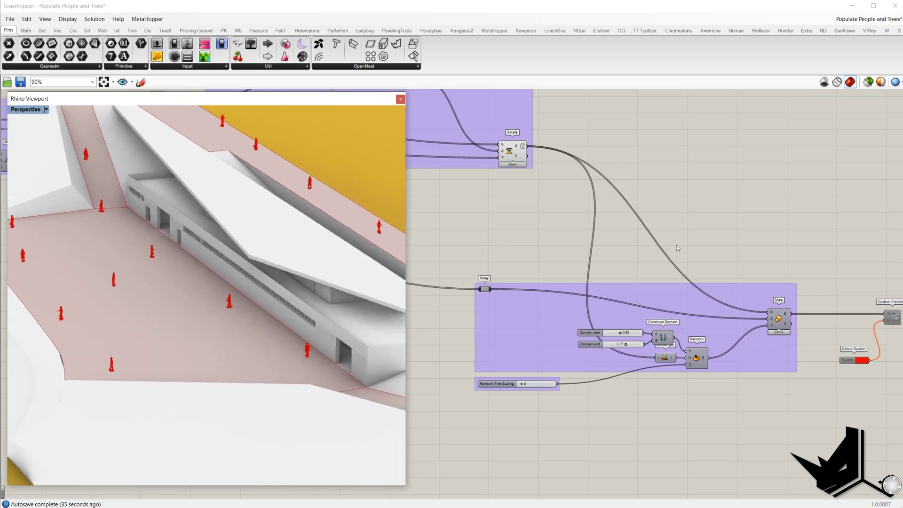
click(677, 244)
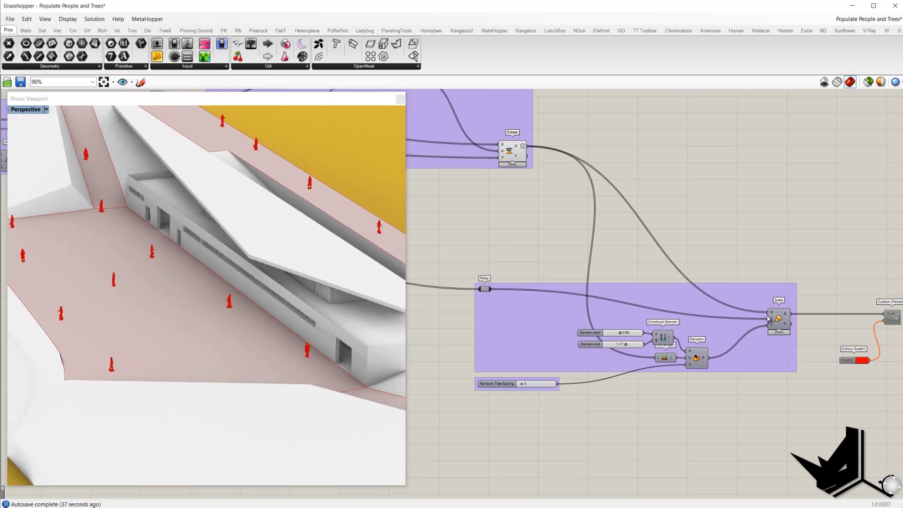
- Trace how the Rotate output and the relayed XY Plane points feed the geometry and centre inputs of the Scale component
click(514, 151)
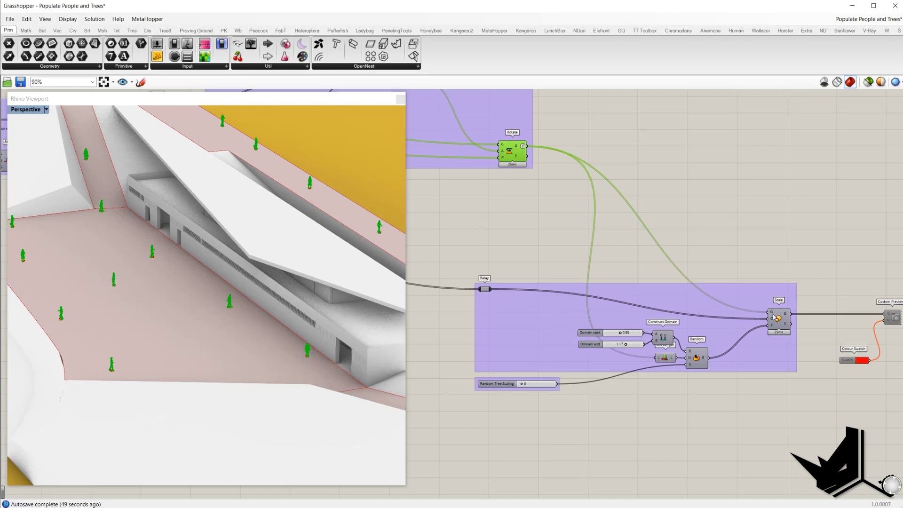
click(720, 267)
right_drag(670, 272, 736, 266)
scroll(740, 265, down, 3)
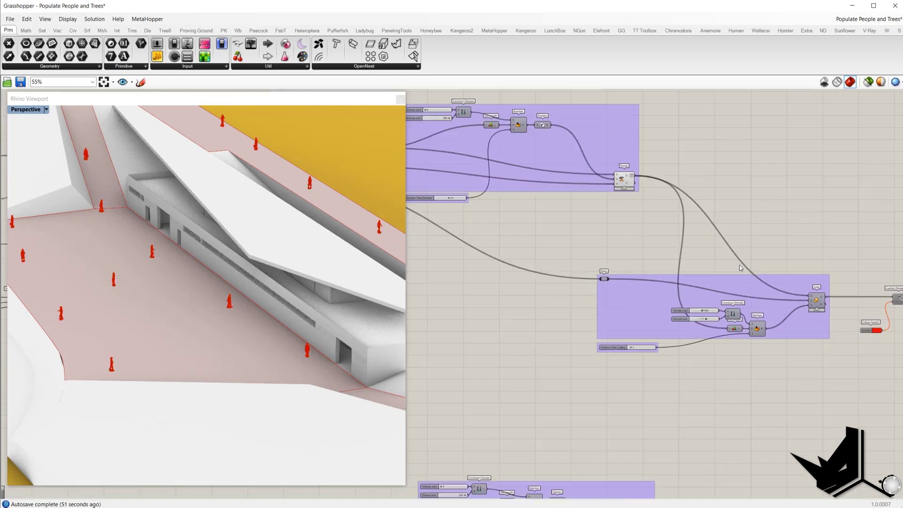
right_drag(537, 234, 558, 167)
scroll(559, 168, up, 3)
click(551, 207)
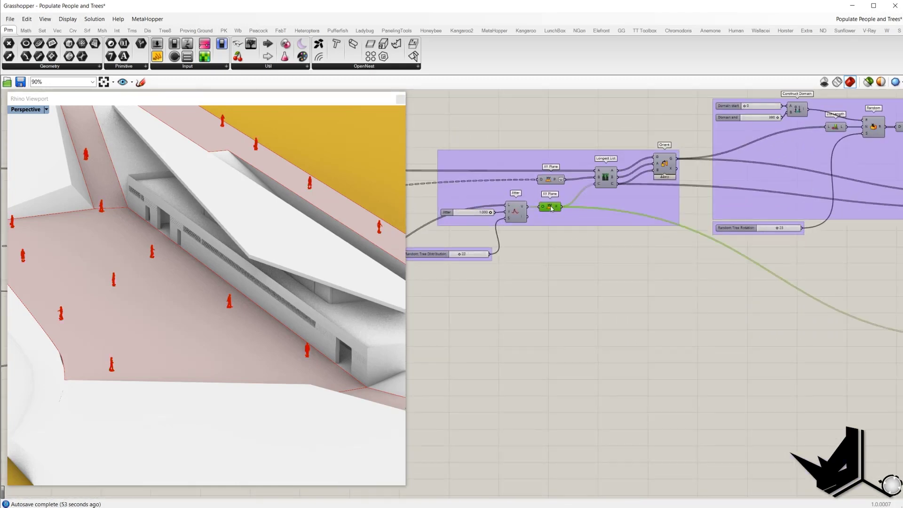
scroll(218, 215, down, 3)
right_drag(210, 211, 214, 206)
right_drag(626, 256, 478, 226)
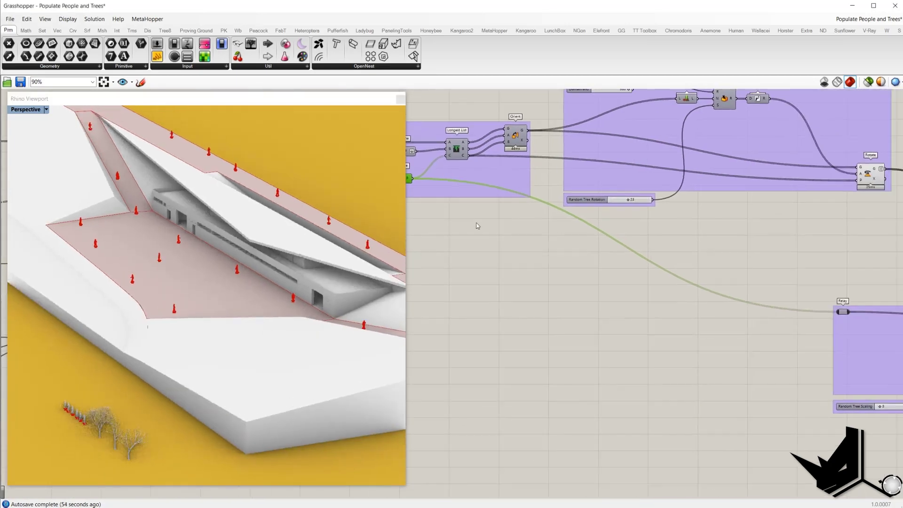
scroll(659, 259, down, 3)
right_drag(659, 259, 630, 236)
scroll(527, 236, up, 3)
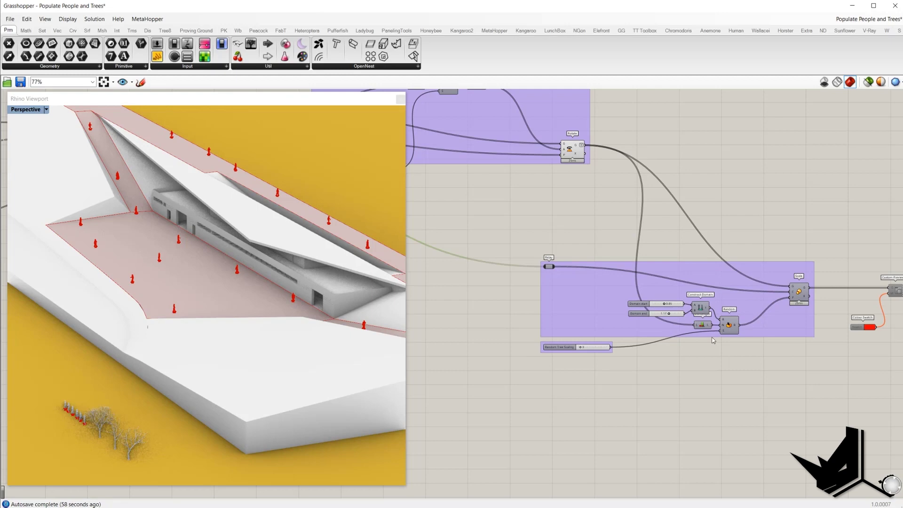
- Set the Domain end slider in the people's scaling group to 1.15
scroll(713, 340, up, 3)
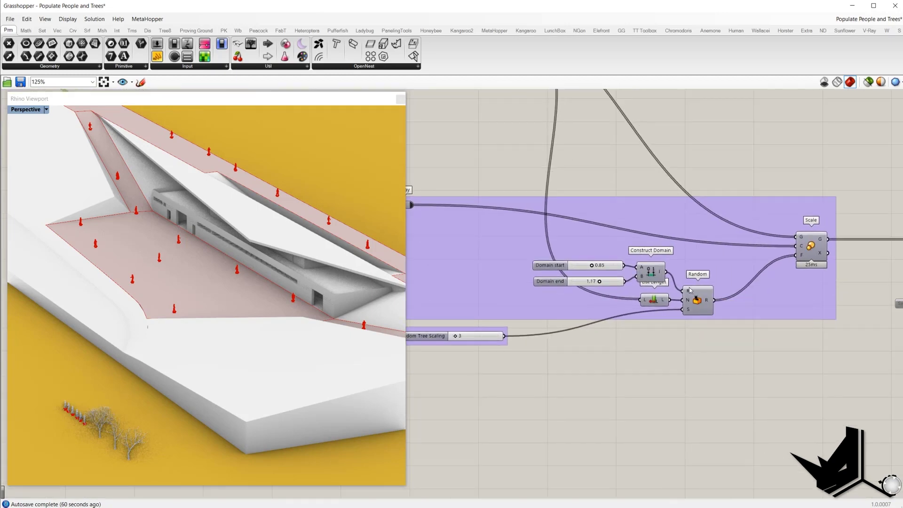
double_click(598, 281)
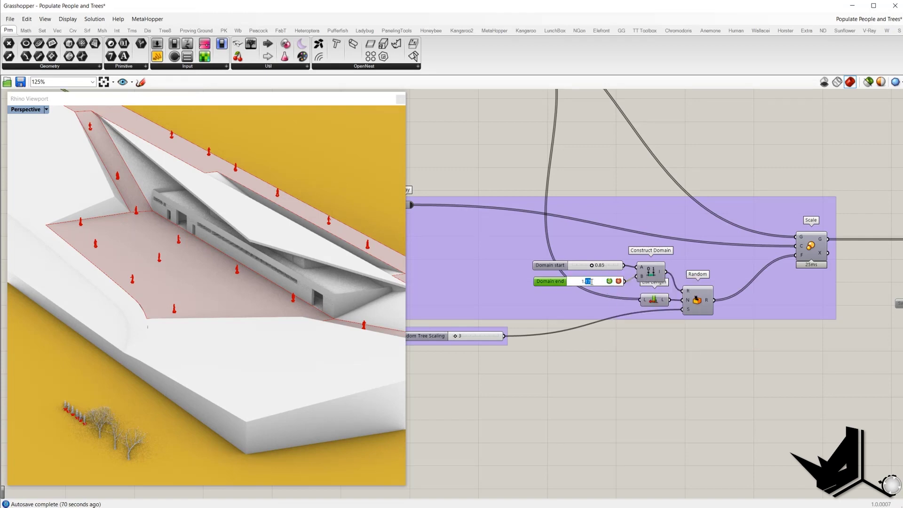
text(15)
key(Return)
- Examine how the Rotate output, through List Length, and the Random Tree Scaling seed feed the scaling group's Random component
scroll(760, 283, down, 3)
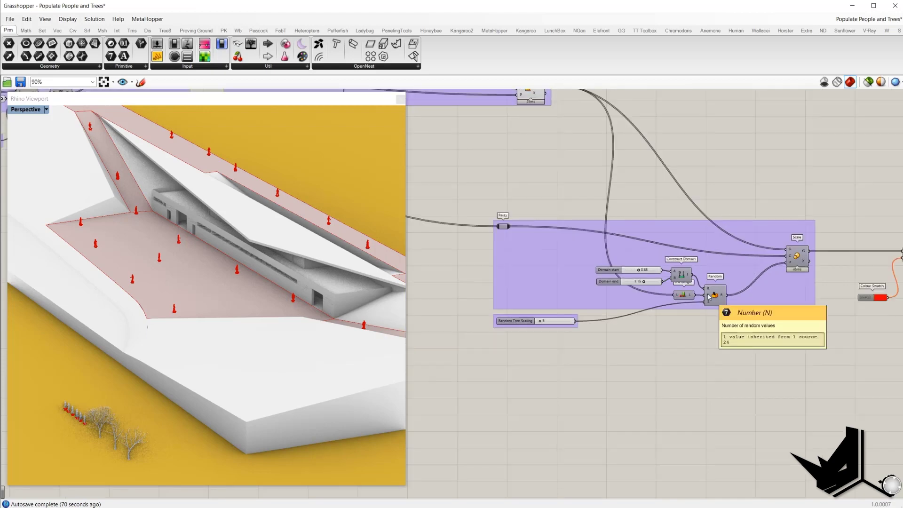
right_drag(614, 183, 629, 237)
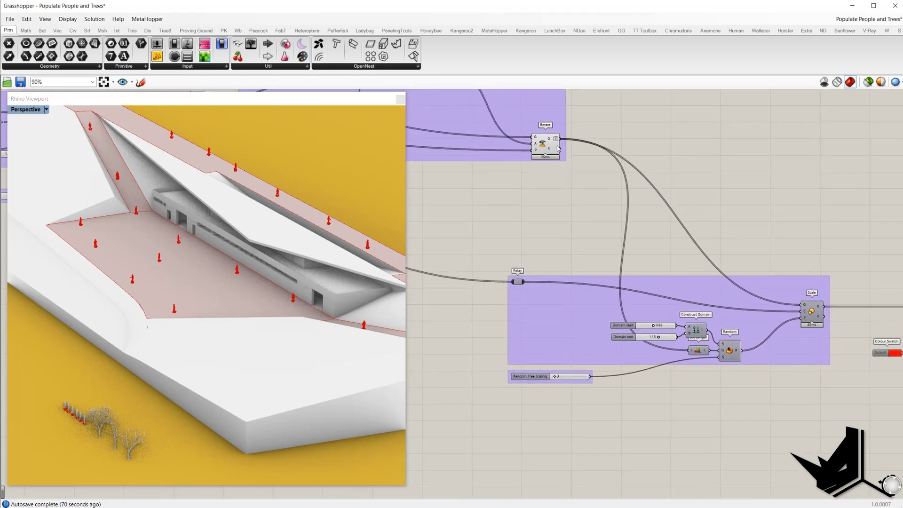
click(546, 143)
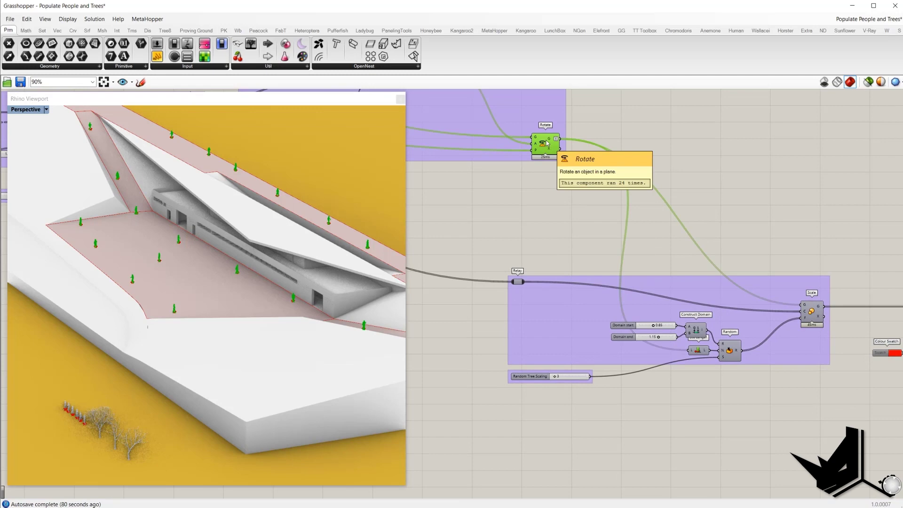
click(690, 373)
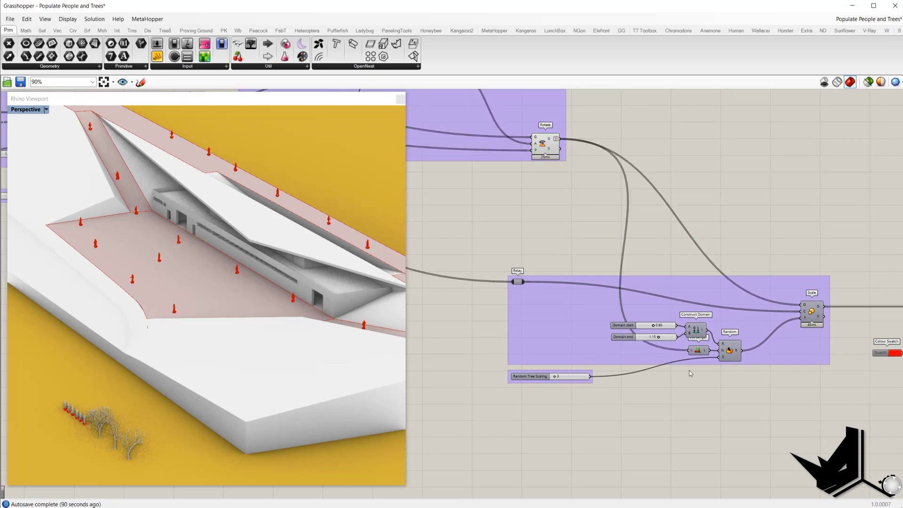
click(572, 380)
- Turn on the preview of the Scale component and turn off the preview of the Rotate component
click(811, 317)
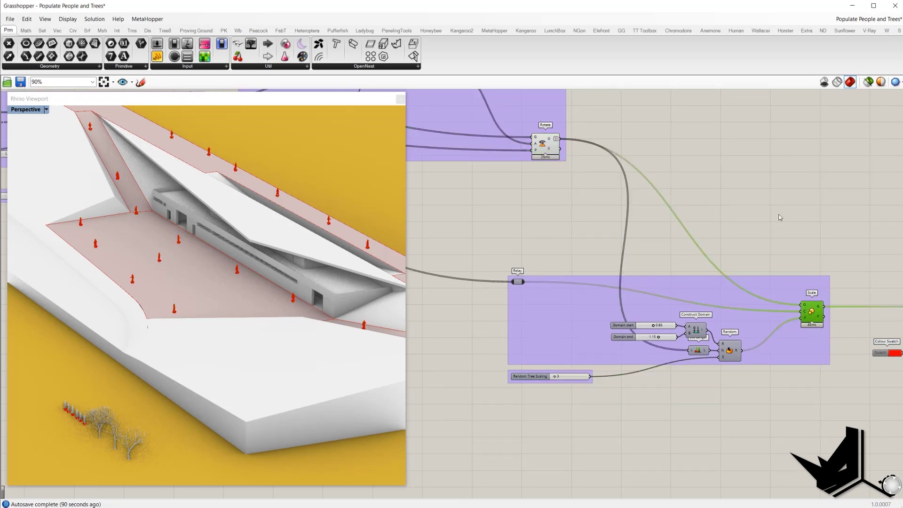
right_click(782, 214)
key(Escape)
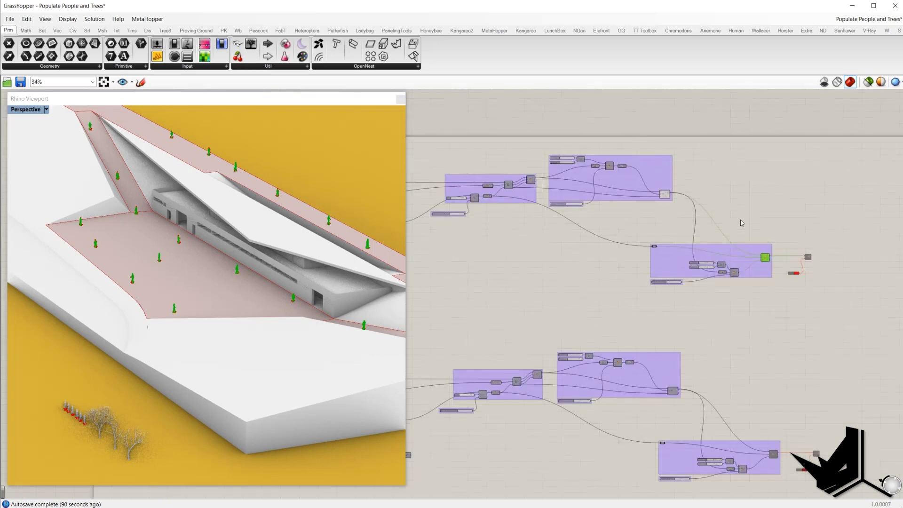
scroll(241, 173, up, 3)
scroll(239, 176, down, 3)
right_drag(239, 177, 258, 227)
scroll(262, 211, down, 4)
click(610, 303)
scroll(701, 277, up, 7)
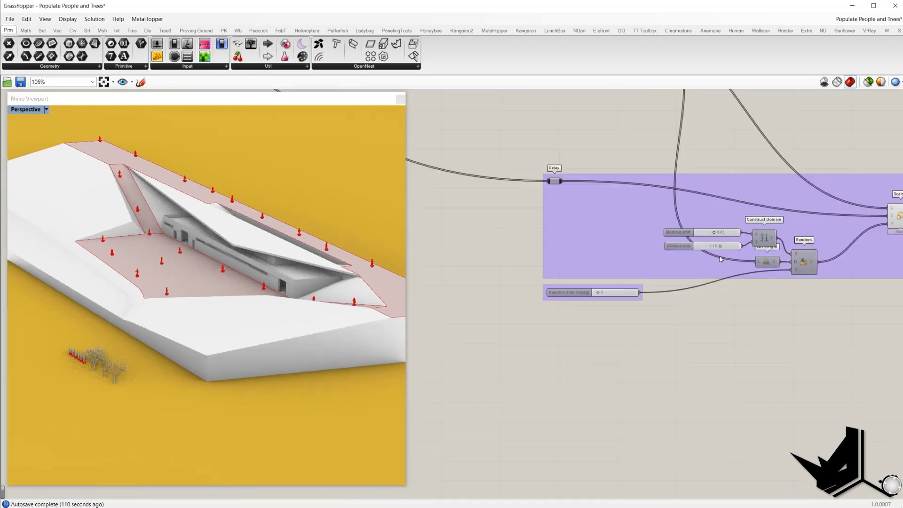
- Examine the complete scaling group and view the scaled people around the building up close
right_drag(701, 276, 620, 314)
drag(564, 249, 678, 287)
drag(534, 174, 697, 297)
click(644, 185)
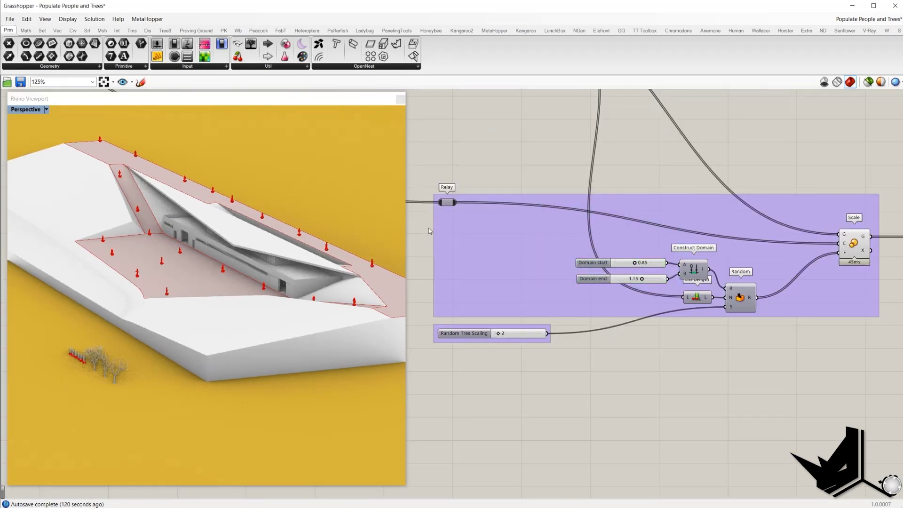
scroll(270, 223, up, 5)
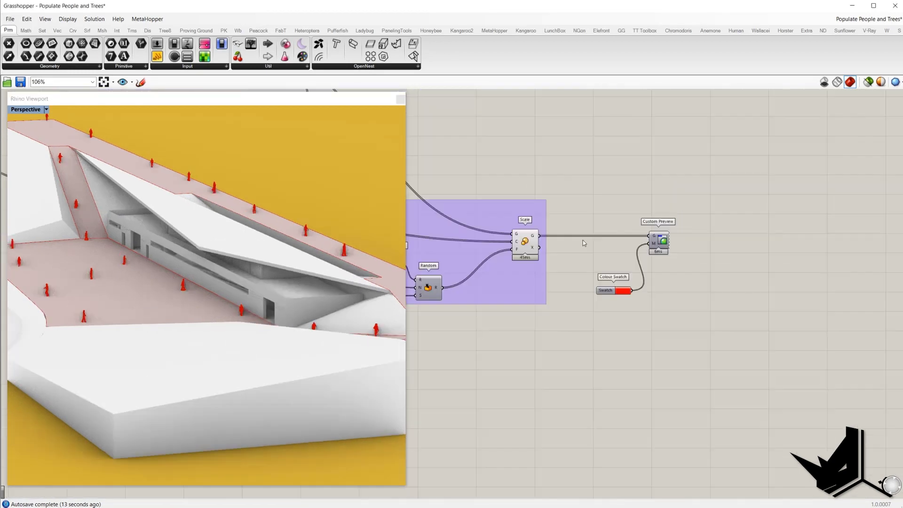
- Turn off the preview of all components in the people definition, leaving only the Custom Preview displayed
right_drag(583, 241, 666, 245)
scroll(621, 254, down, 8)
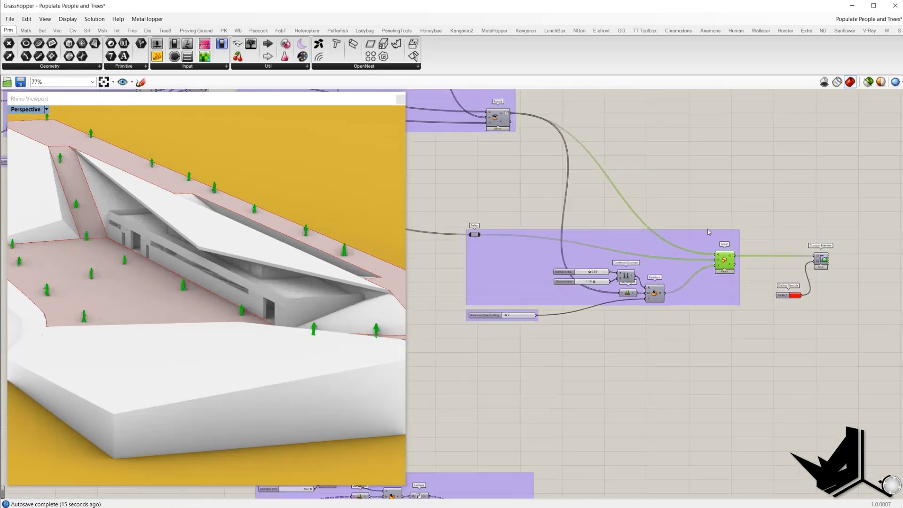
drag(742, 287, 466, 173)
scroll(675, 244, down, 2)
scroll(275, 230, down, 3)
right_drag(275, 231, 260, 245)
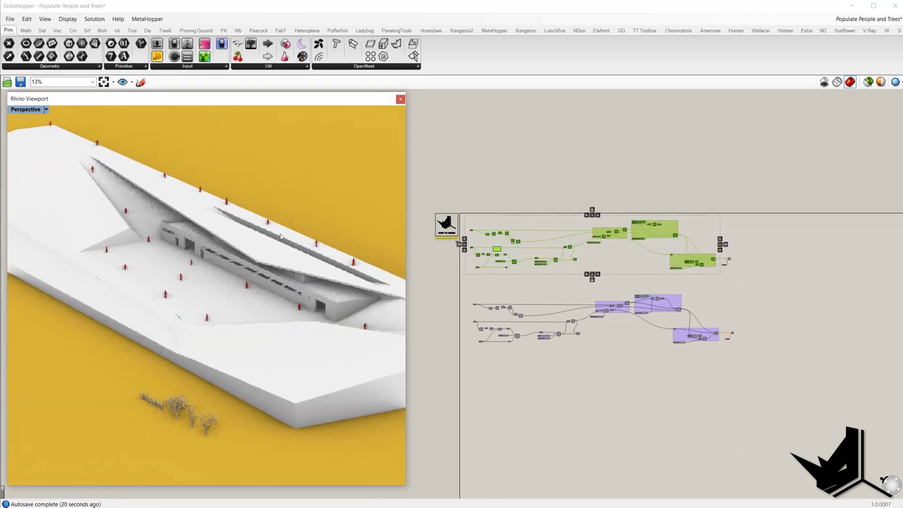
click(561, 277)
- Reference the three tree models beside the terrain in the Geometry parameter that starts the lower definition
right_drag(518, 293, 579, 271)
right_drag(254, 275, 238, 272)
right_drag(536, 201, 591, 186)
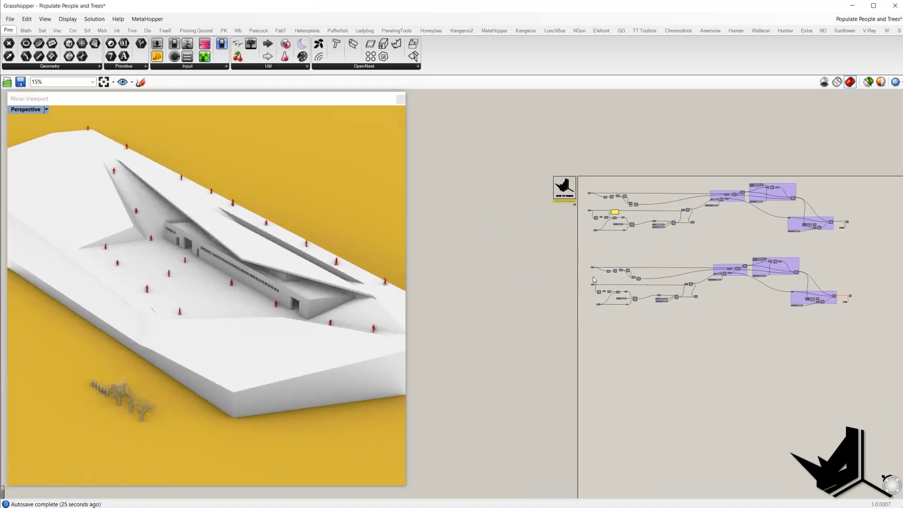
scroll(590, 187, up, 9)
click(573, 228)
right_click(573, 229)
click(612, 344)
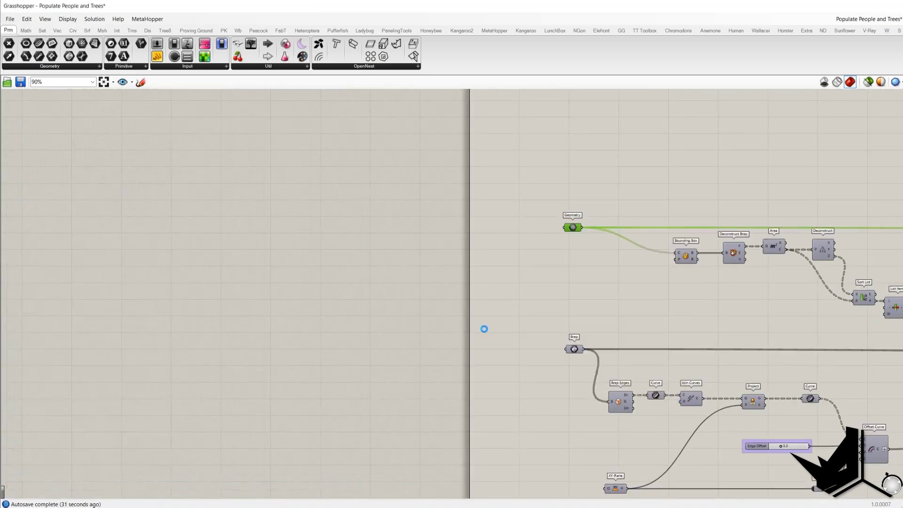
right_drag(343, 433, 384, 438)
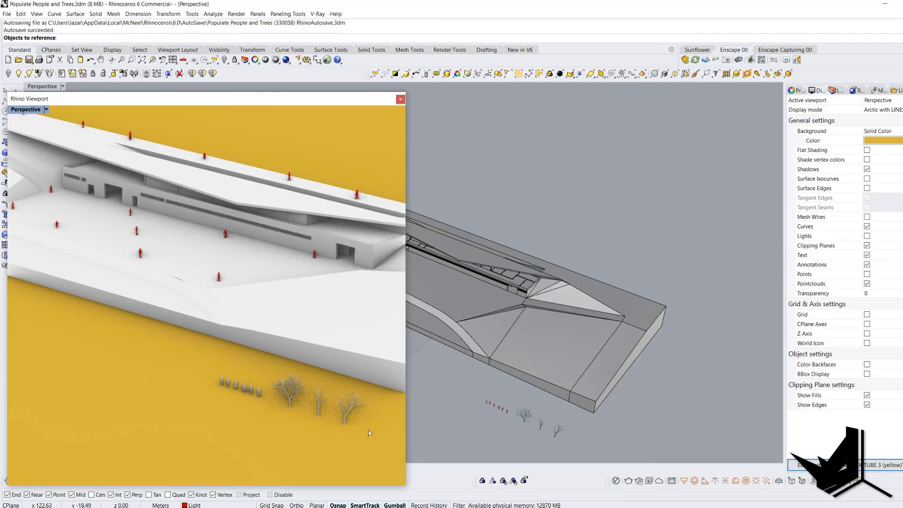
drag(384, 438, 295, 397)
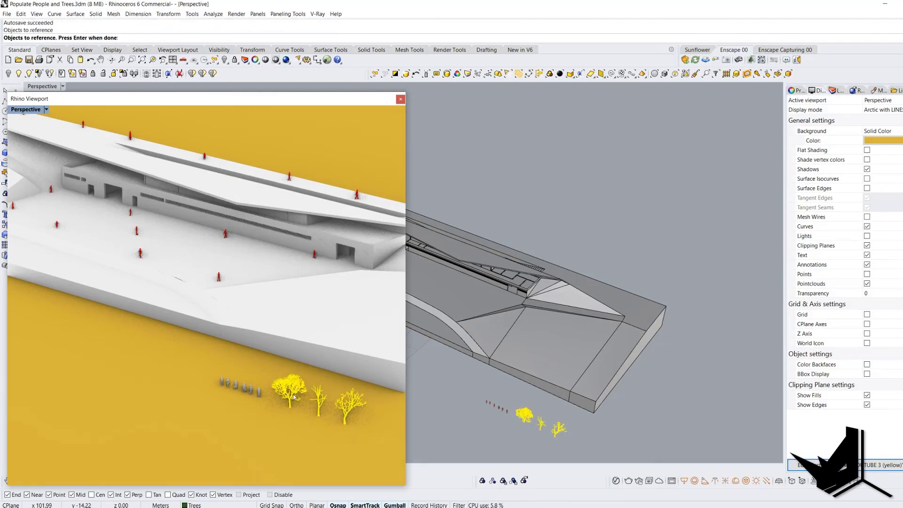
key(Return)
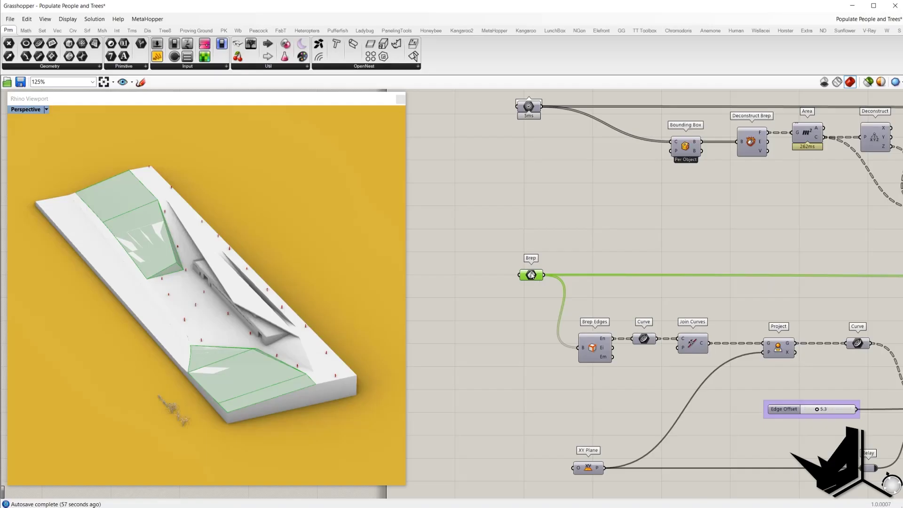
- Reference the two sloped terrain surfaces at either end of the site in the tree definition's Brep parameter
right_click(531, 275)
click(569, 389)
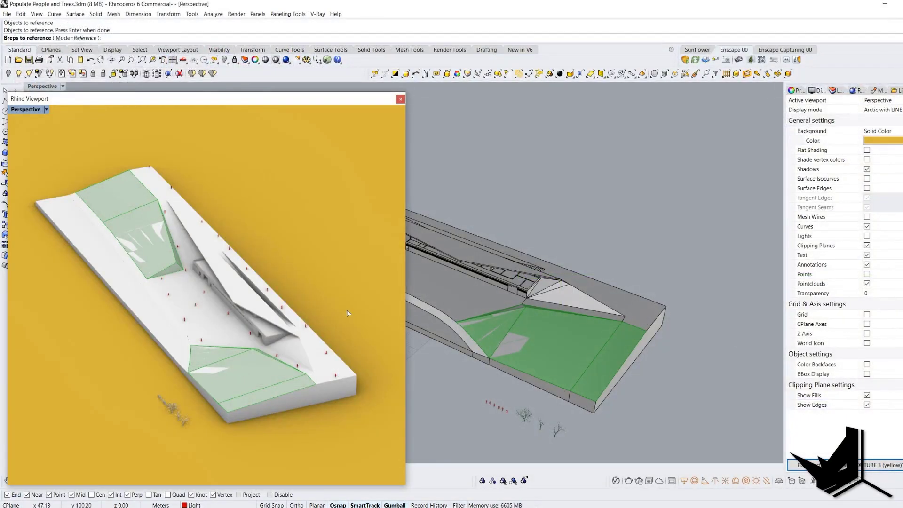
click(233, 384)
click(235, 384)
click(130, 226)
key(Return)
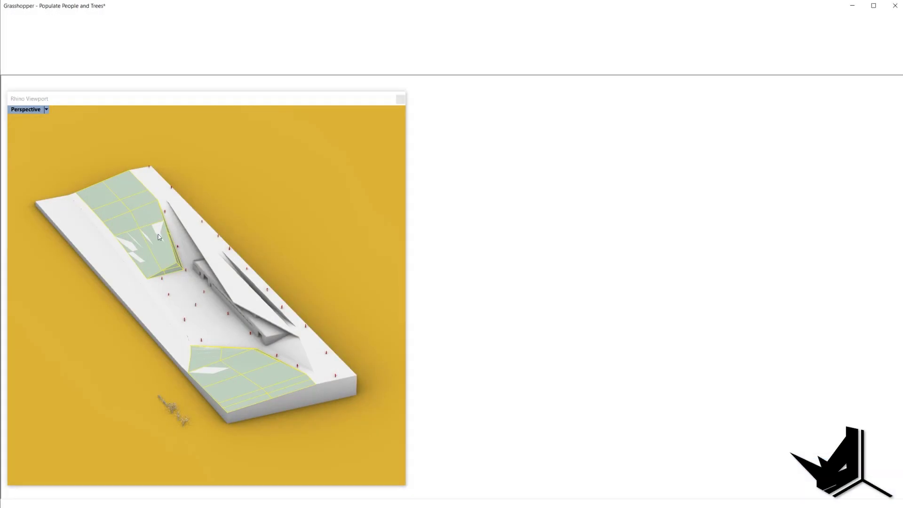
click(527, 238)
- Preview the Join Curves, projected Curve and Offset Curve components to show how the tree areas' outlines are offset inward
right_drag(377, 316, 409, 354)
right_drag(595, 362, 520, 294)
scroll(520, 291, down, 5)
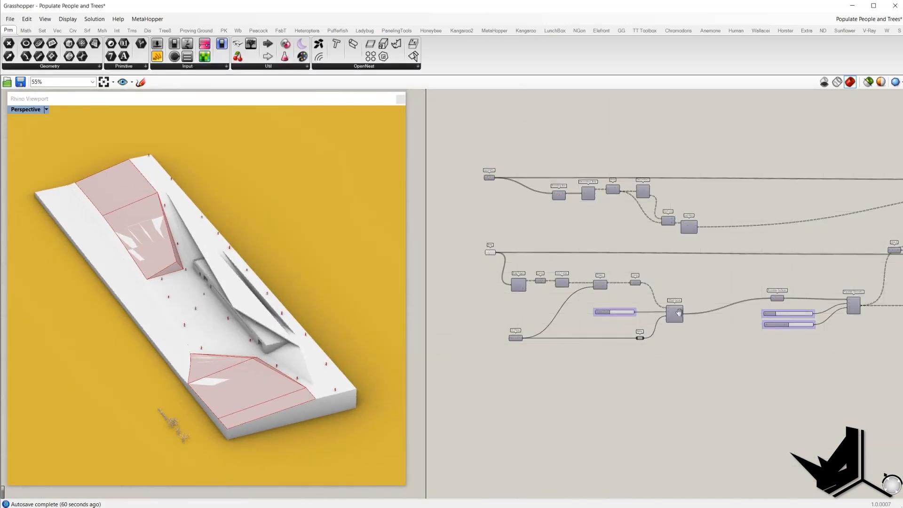
scroll(753, 317, up, 2)
click(537, 275)
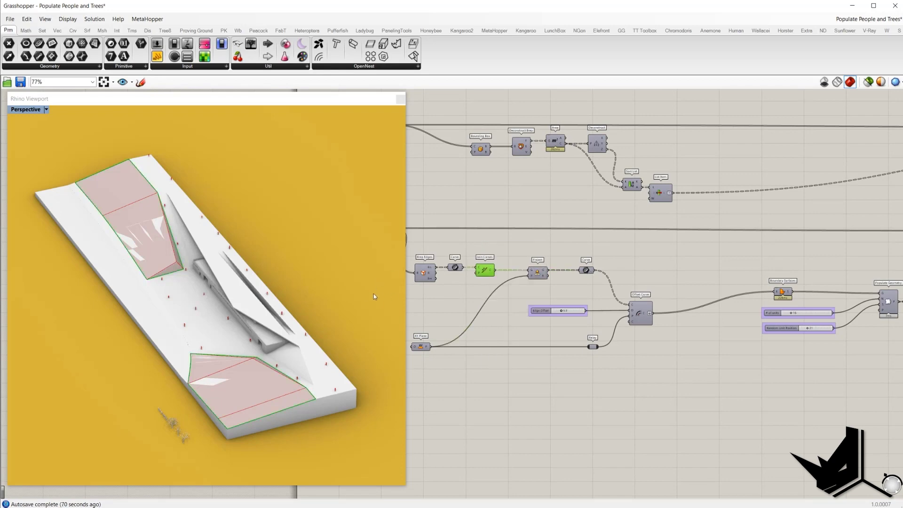
right_click(585, 272)
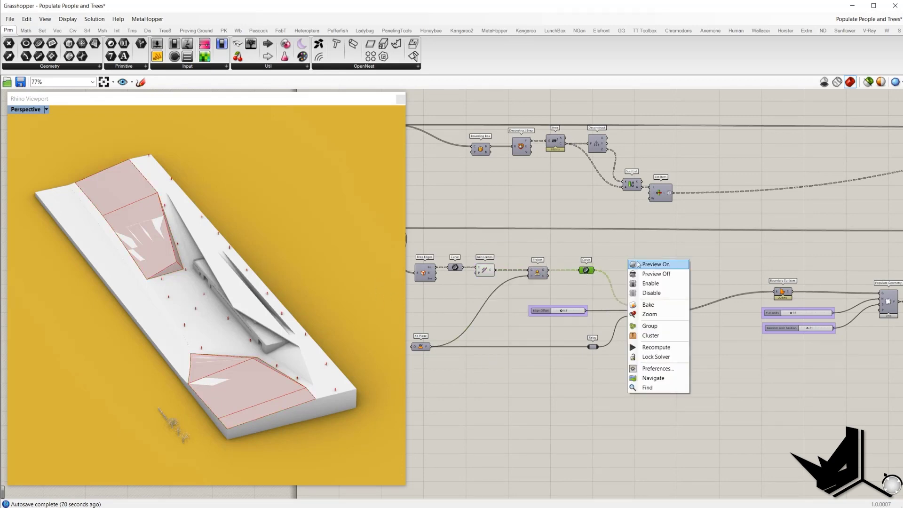
click(571, 275)
click(641, 314)
middle_click(669, 280)
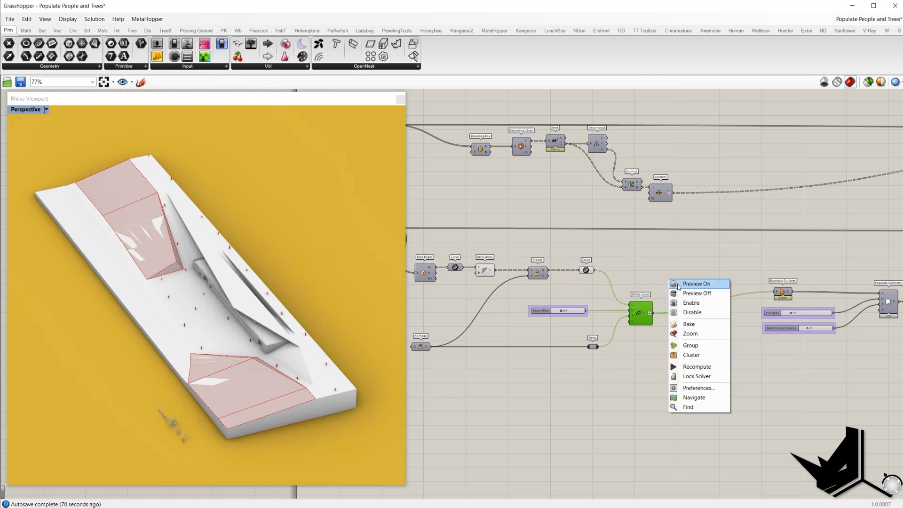
click(678, 285)
right_drag(299, 298, 269, 309)
right_drag(753, 308, 577, 288)
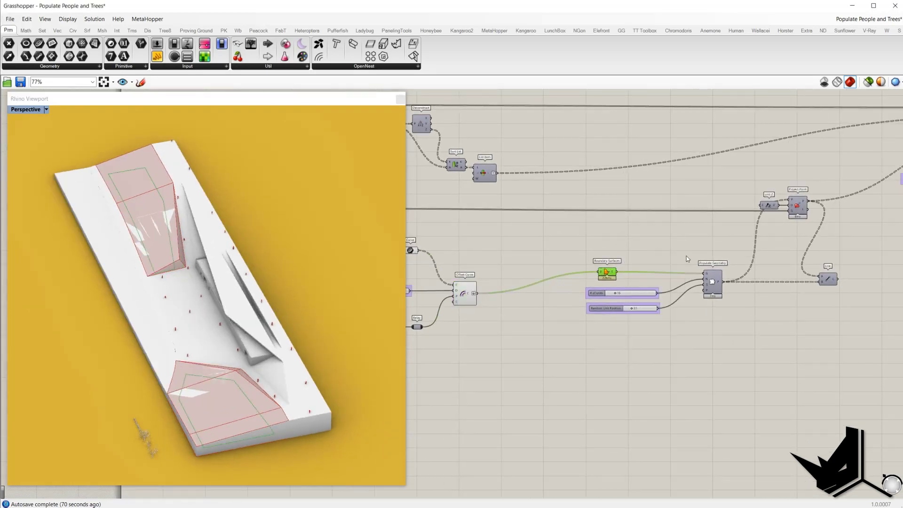
- Turn on the preview of Project Point and turn off the previews of the components from Join Curves to Populate Geometry
right_click(715, 286)
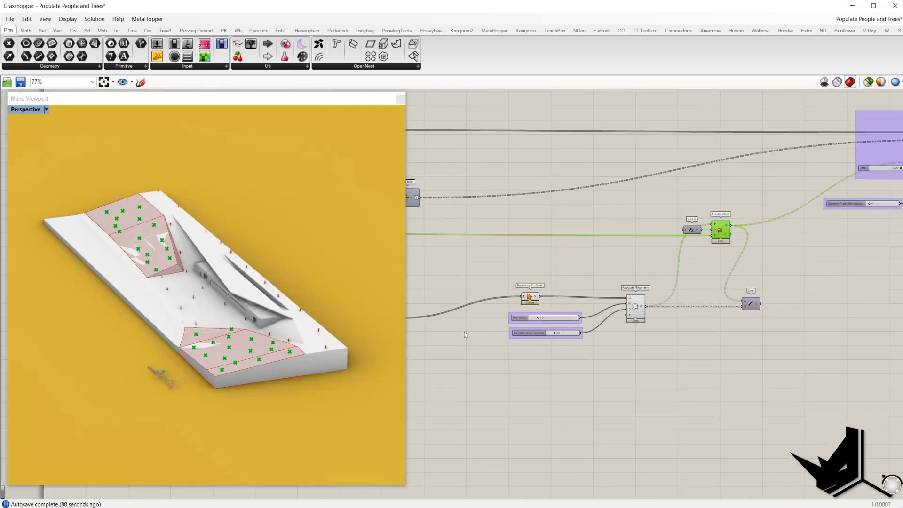
right_drag(465, 335, 590, 312)
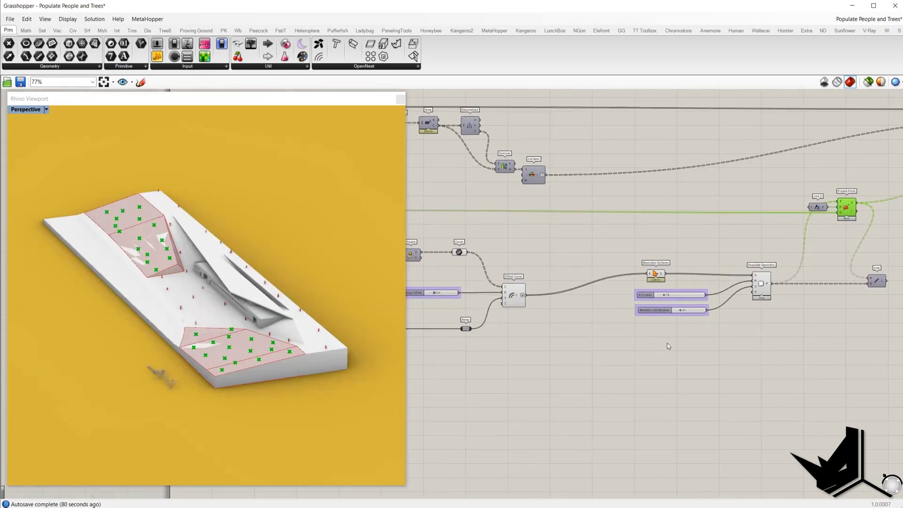
scroll(667, 341, down, 2)
drag(748, 374, 428, 250)
right_click(421, 222)
click(438, 238)
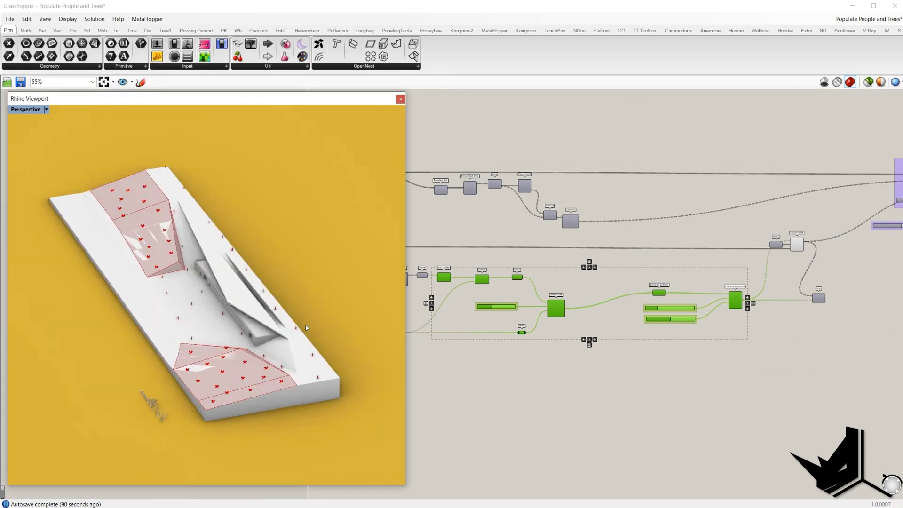
- Inspect the tree models' Geometry parameter and the Bounding Box to List Item branch that extracts their base points
right_drag(653, 290, 496, 311)
scroll(764, 220, up, 3)
scroll(766, 222, down, 3)
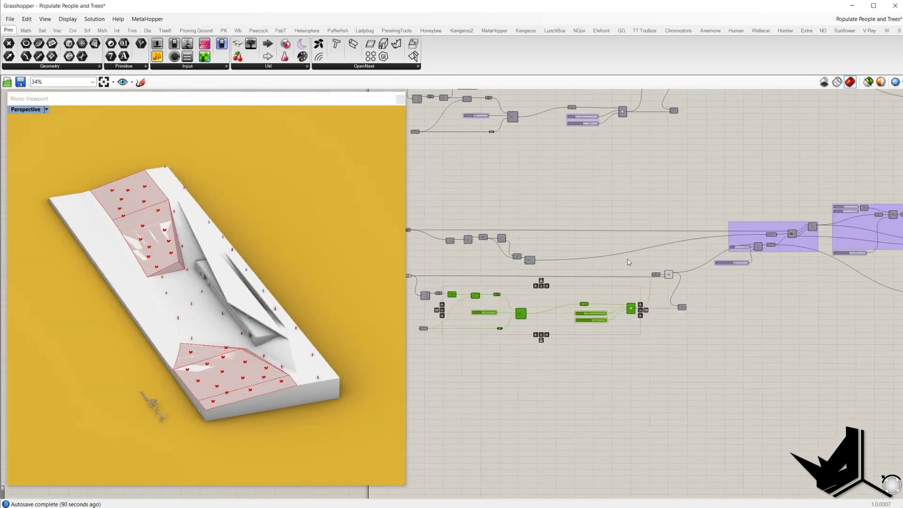
scroll(464, 229, up, 2)
click(463, 227)
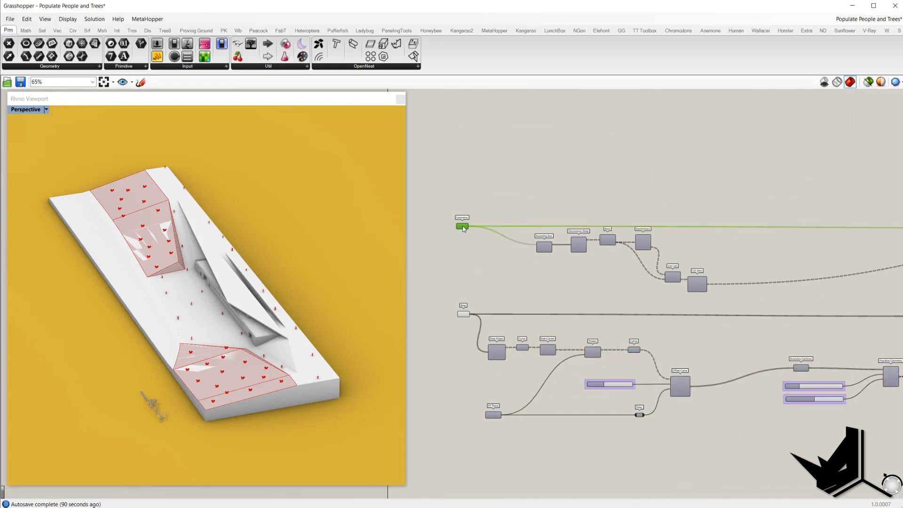
scroll(463, 228, up, 3)
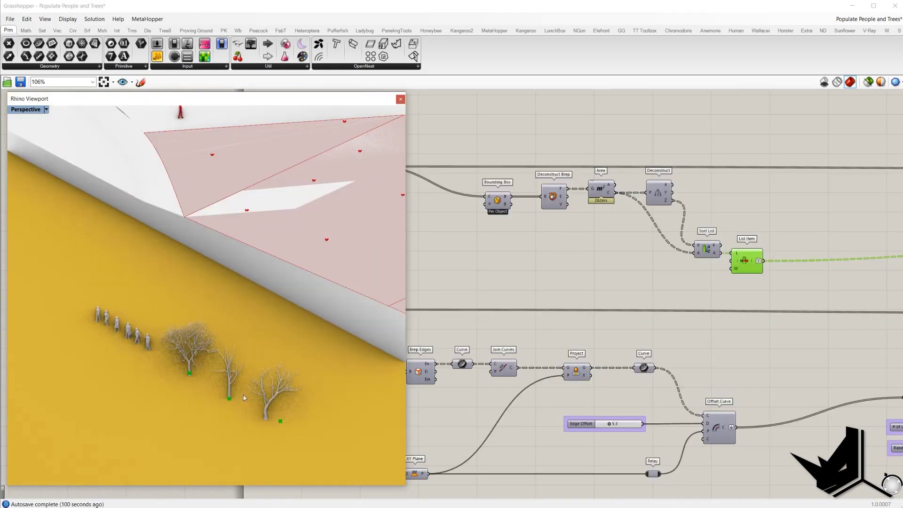
scroll(244, 395, down, 2)
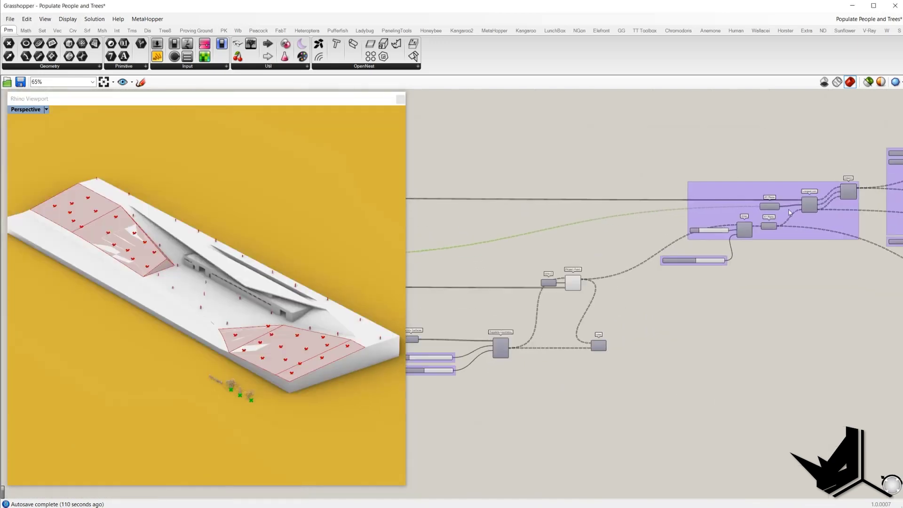
- Preview the Orient component of the tree definition to show the trees placed on the terrain points
right_drag(856, 161, 712, 161)
right_click(712, 161)
click(712, 161)
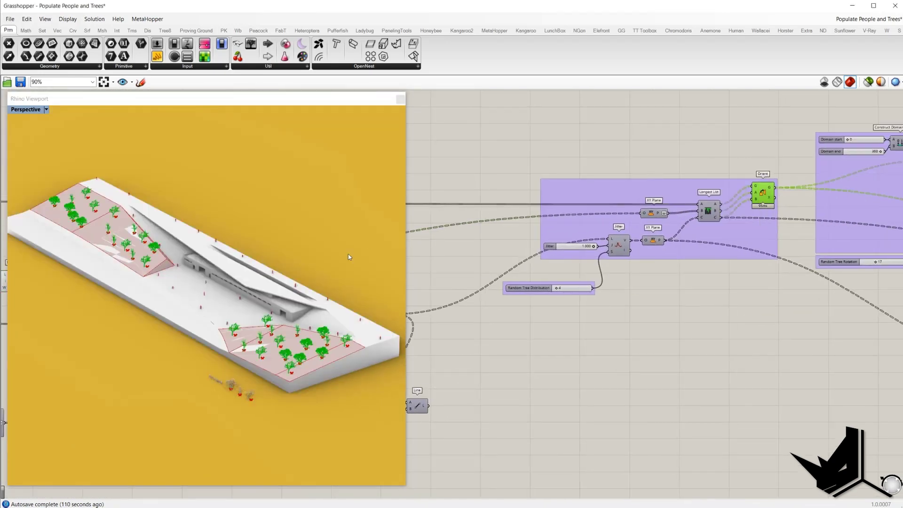
- Enable the Scale, Custom Preview and Colour Swatch components at the end of the tree definition
click(529, 330)
right_drag(529, 330, 693, 296)
drag(877, 393, 703, 220)
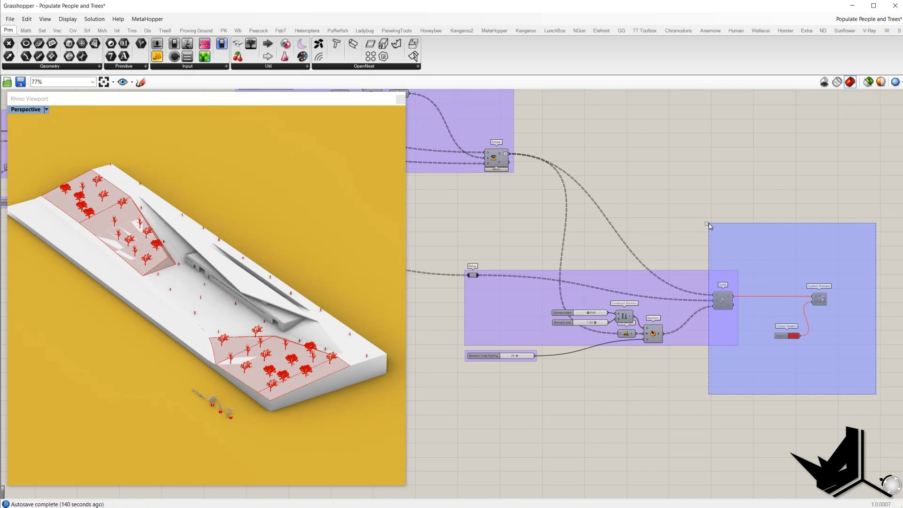
right_click(703, 219)
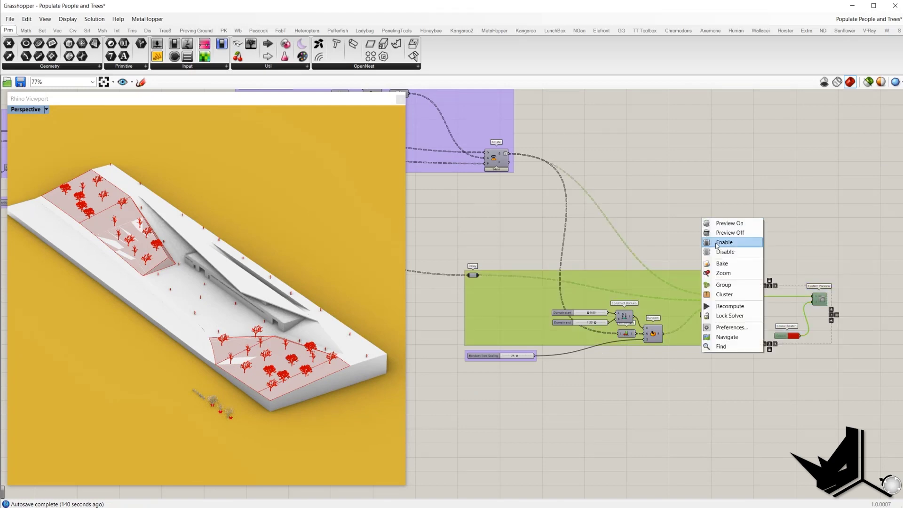
click(715, 243)
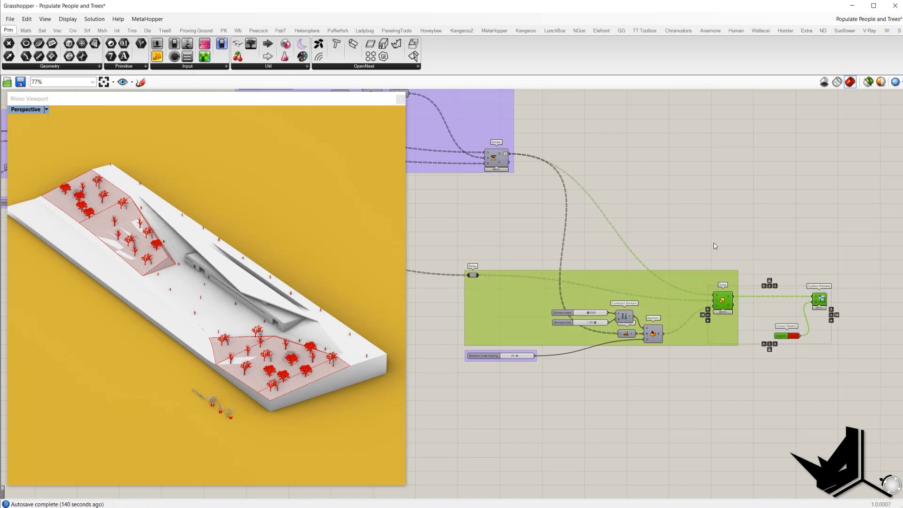
click(659, 227)
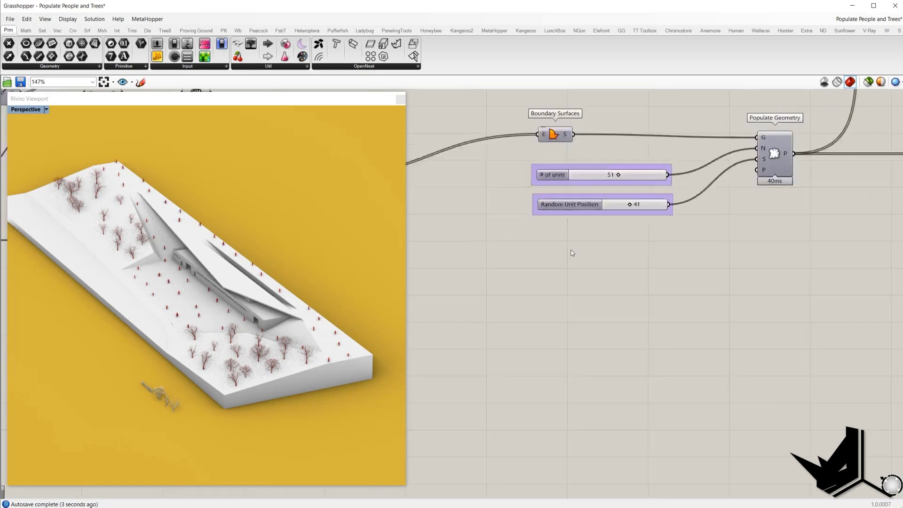
- Increase the tree definition's # of units and vary the Random Tree Distribution seed
scroll(573, 253, down, 9)
scroll(626, 273, up, 4)
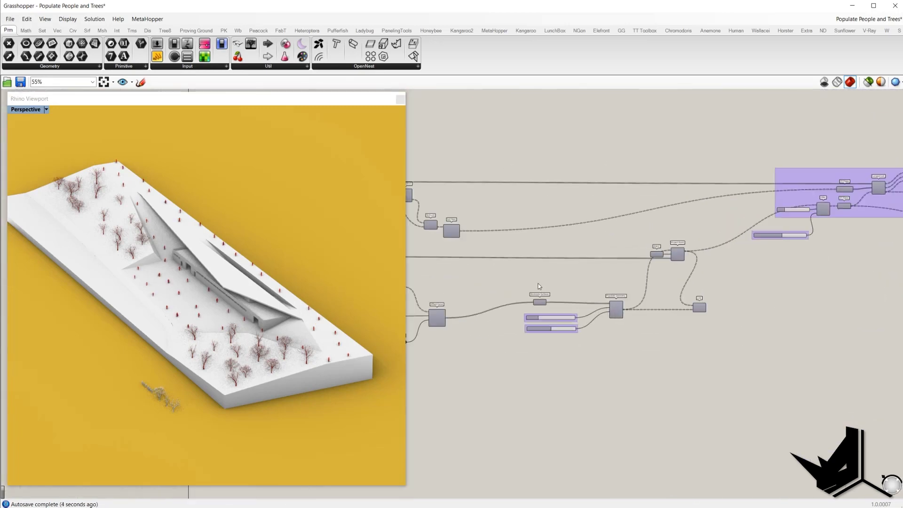
scroll(539, 286, up, 5)
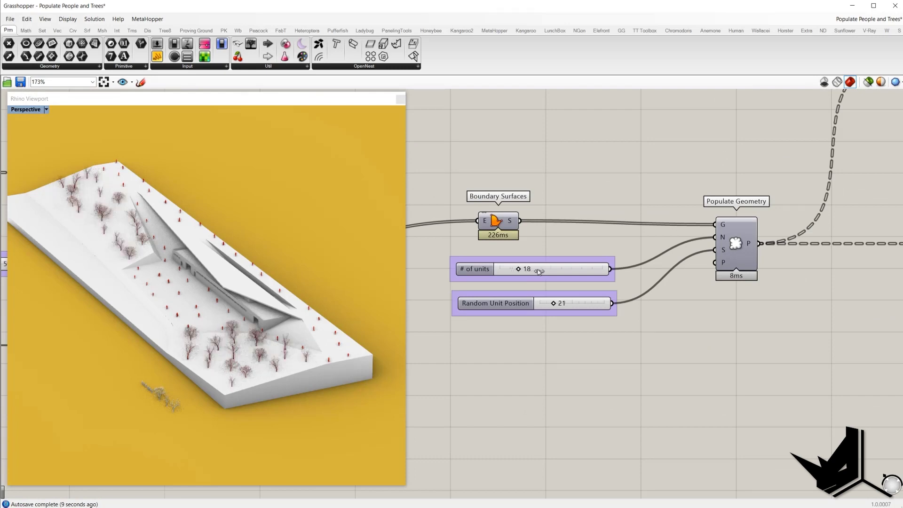
drag(541, 270, 552, 248)
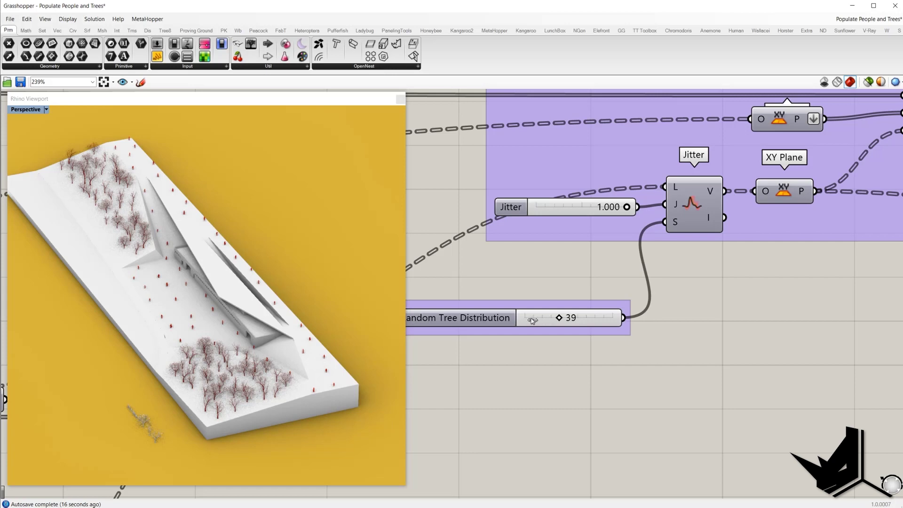
drag(545, 321, 568, 319)
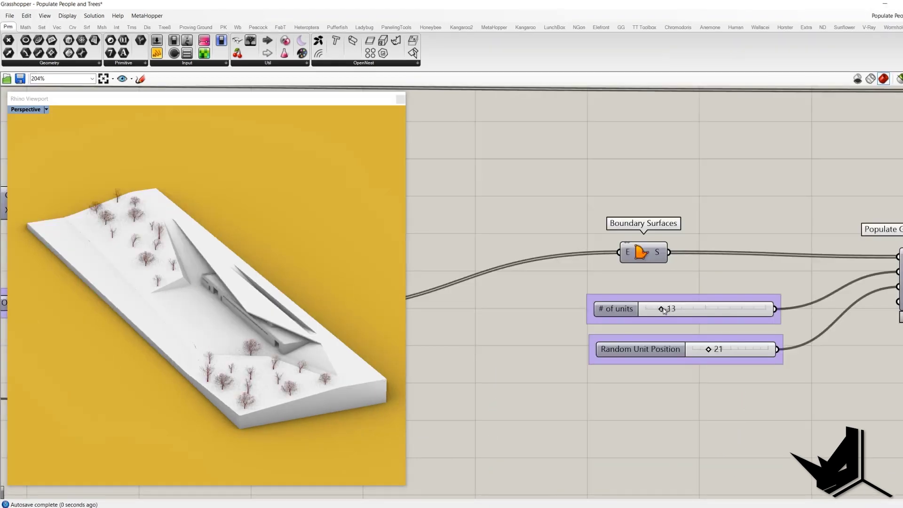
- Raise the number of trees again and adjust the Edge Offset of the planting areas
drag(710, 293, 723, 292)
scroll(696, 332, down, 5)
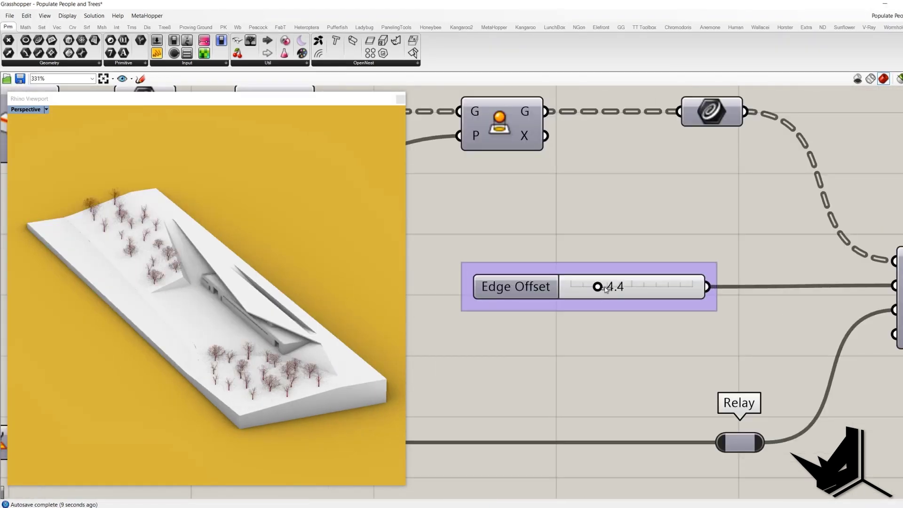
mouse_move(594, 294)
mouse_down()
mouse_move(617, 294)
mouse_move(601, 294)
mouse_up()
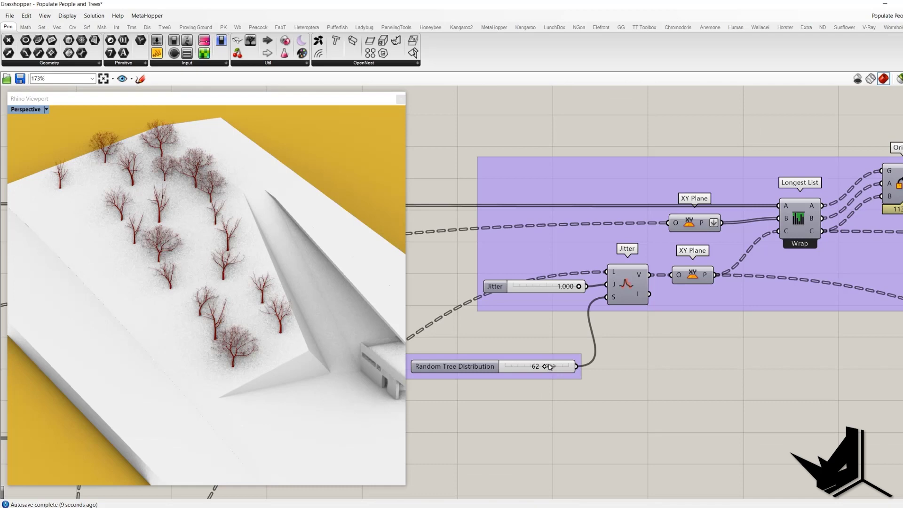
scroll(549, 366, down, 4)
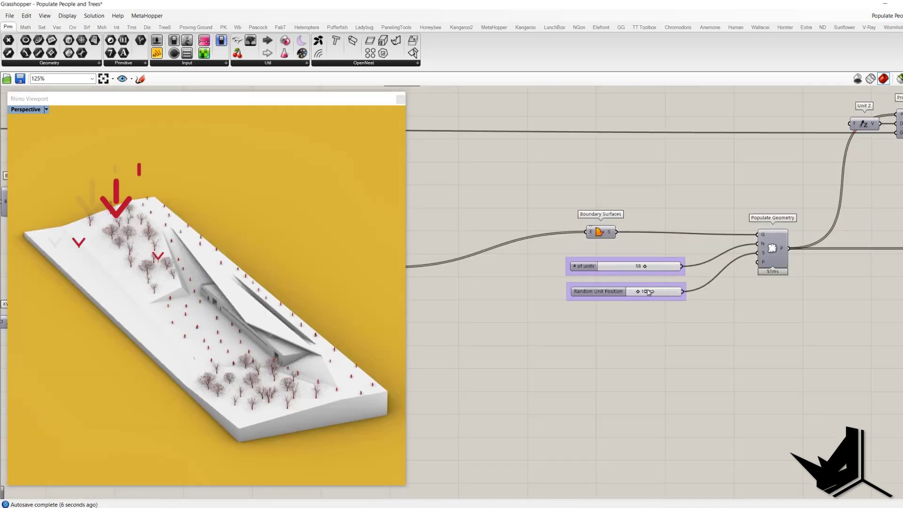